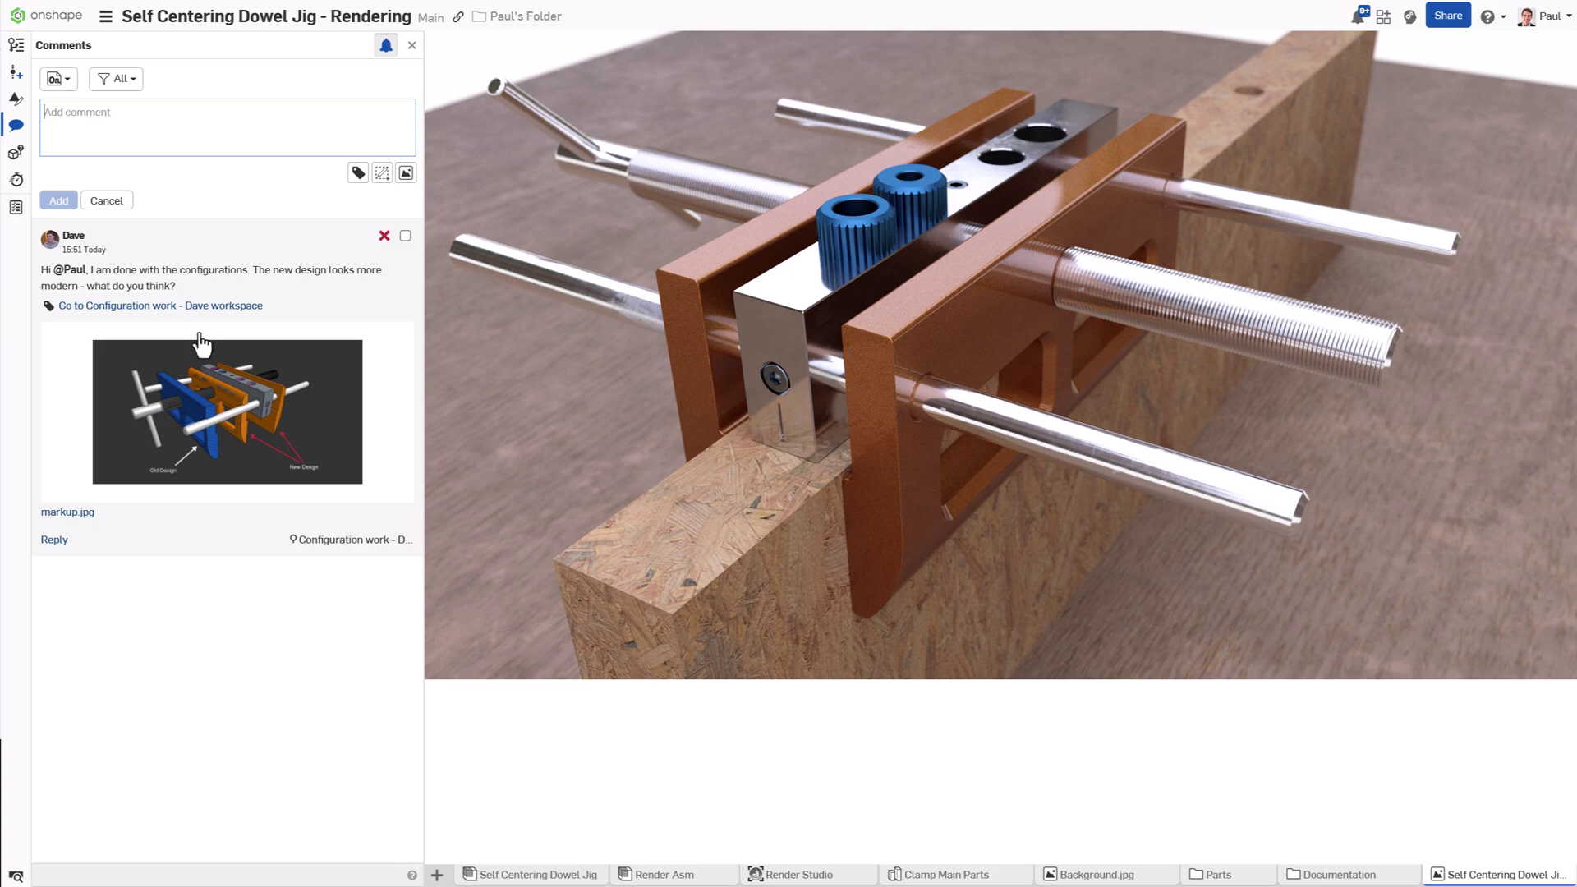
View the comment's markup.jpg attachment full size, then close it to return to the thread
click(241, 470)
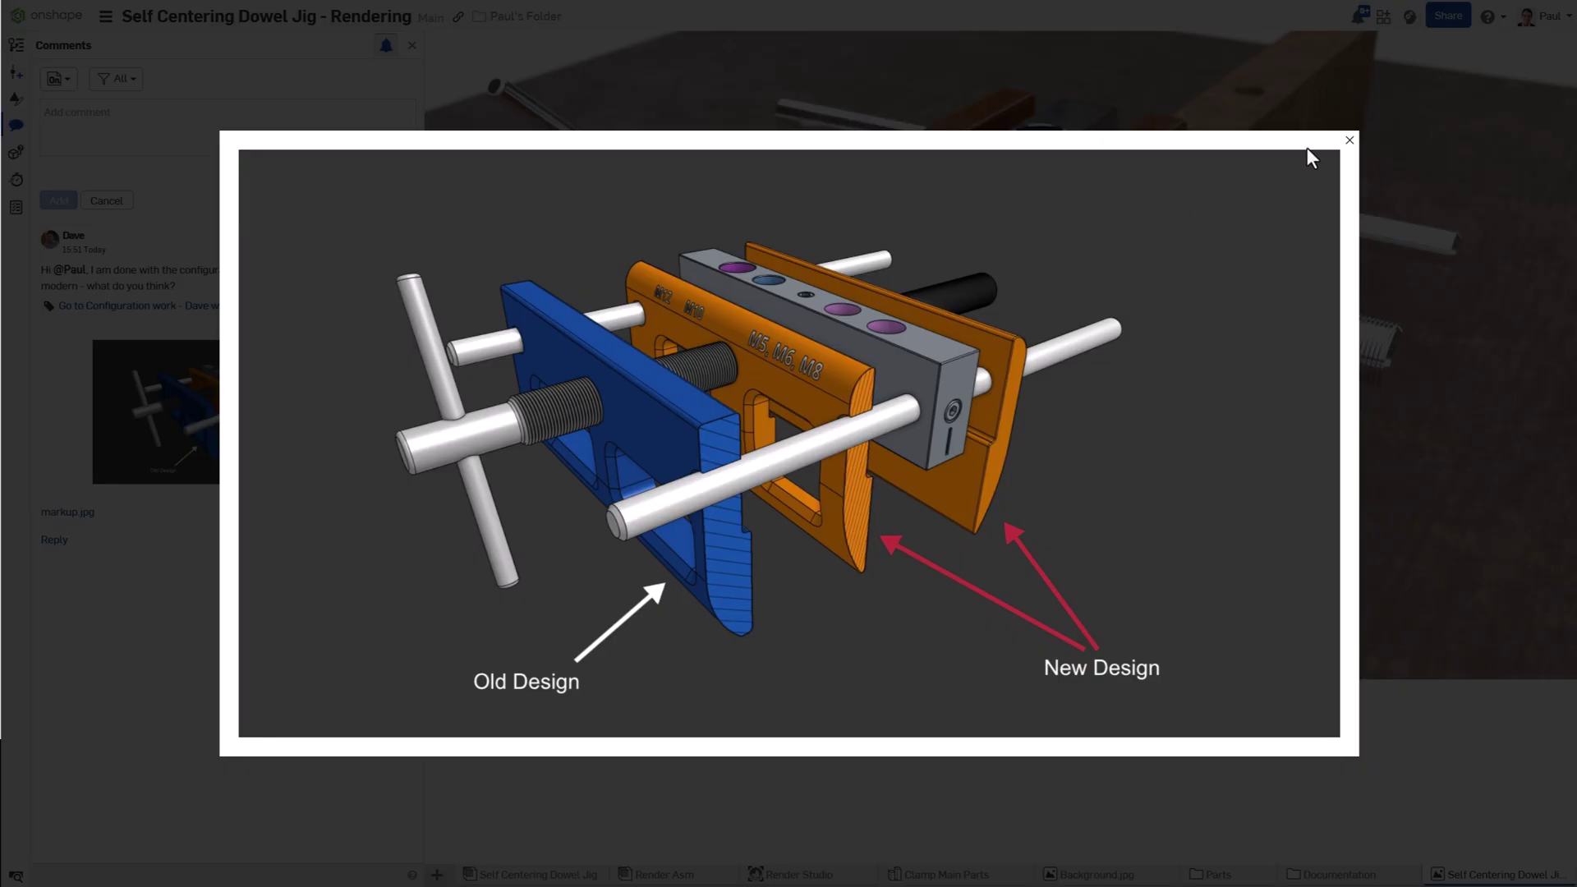
click(1347, 141)
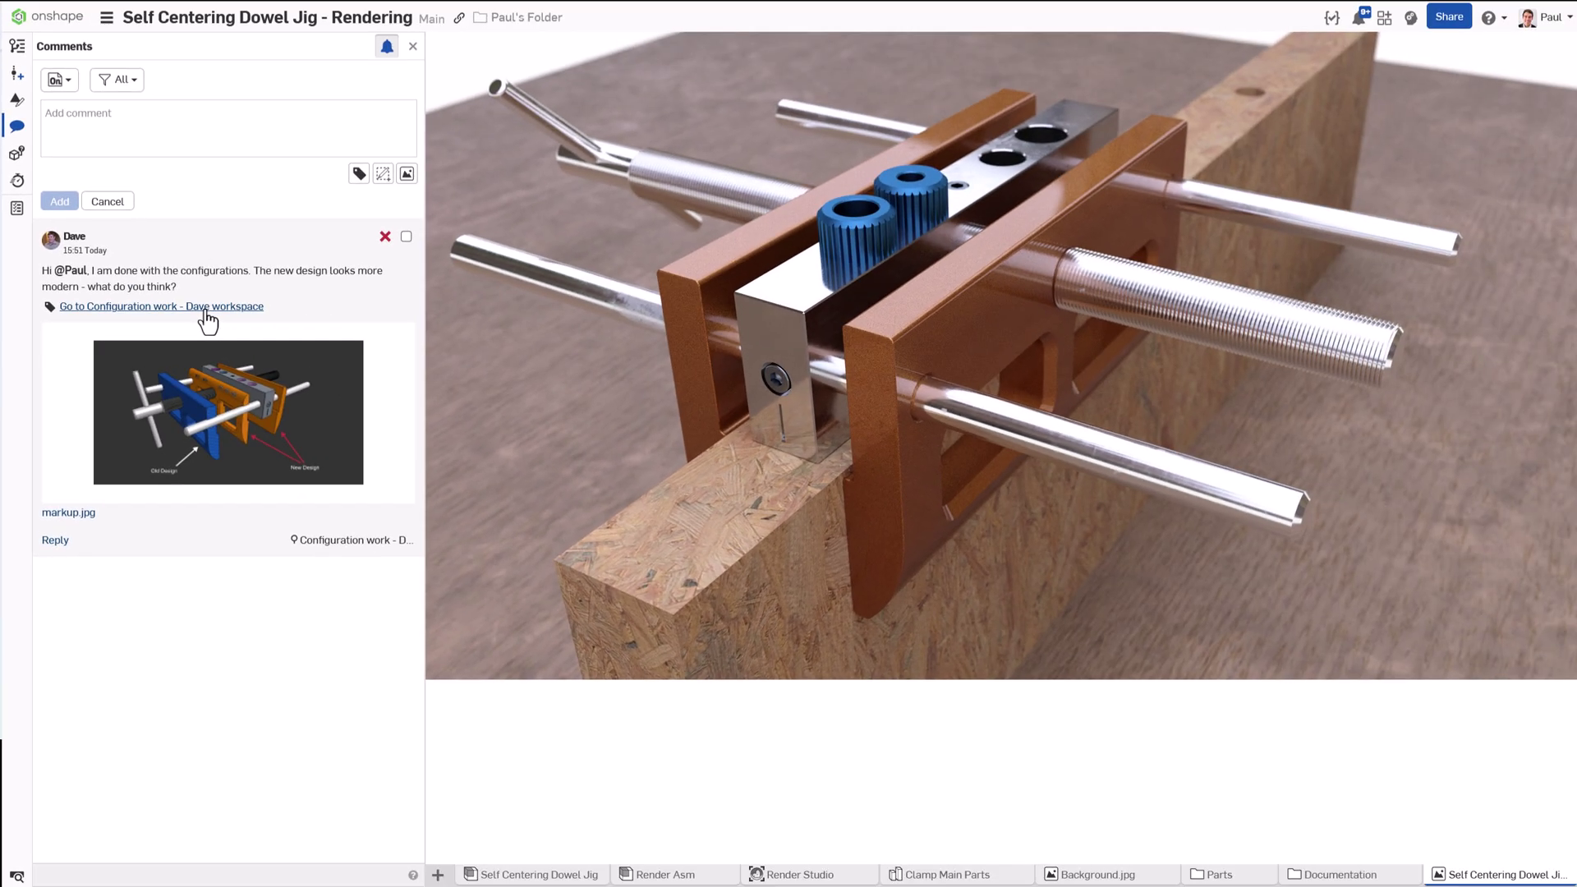
Open the Configuration work workspace from the comment, highlighting the Left Clamp, and hide Comments
click(306, 283)
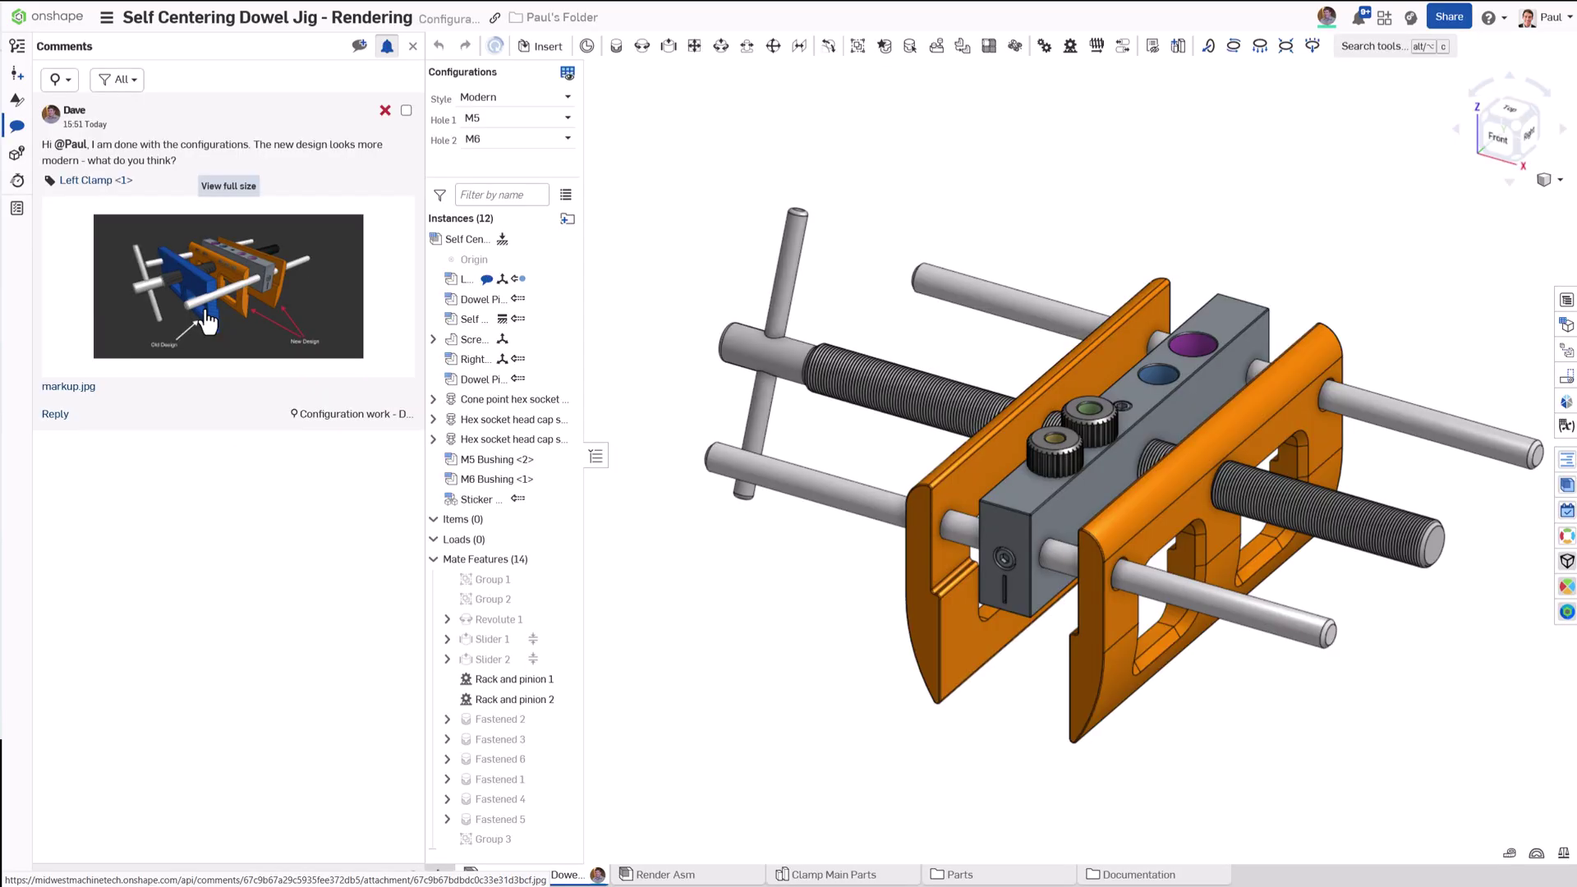
click(96, 182)
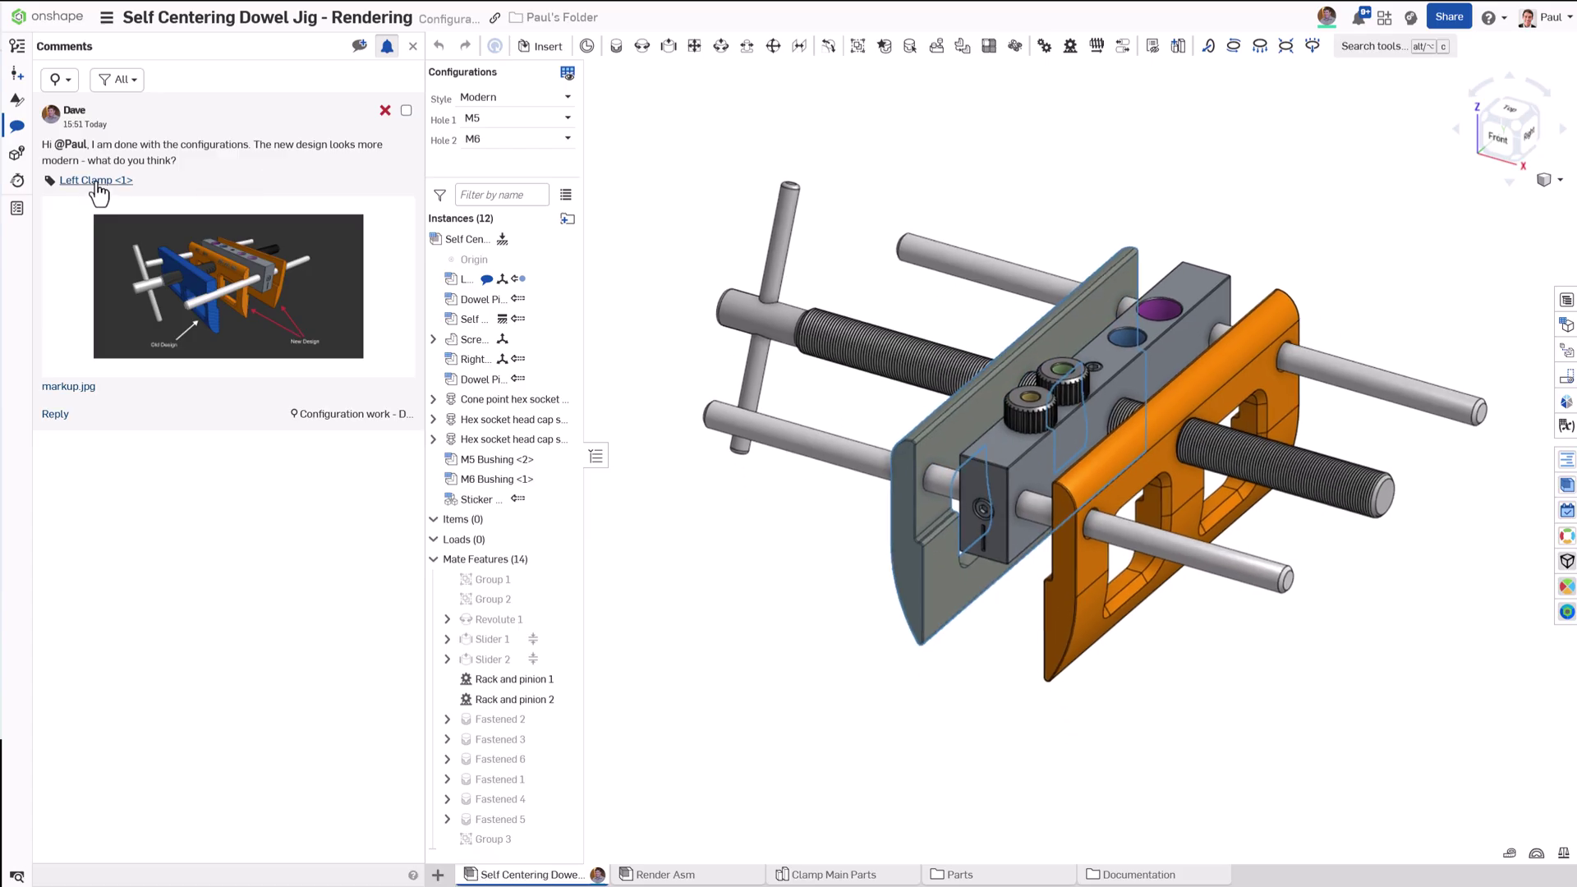
click(18, 130)
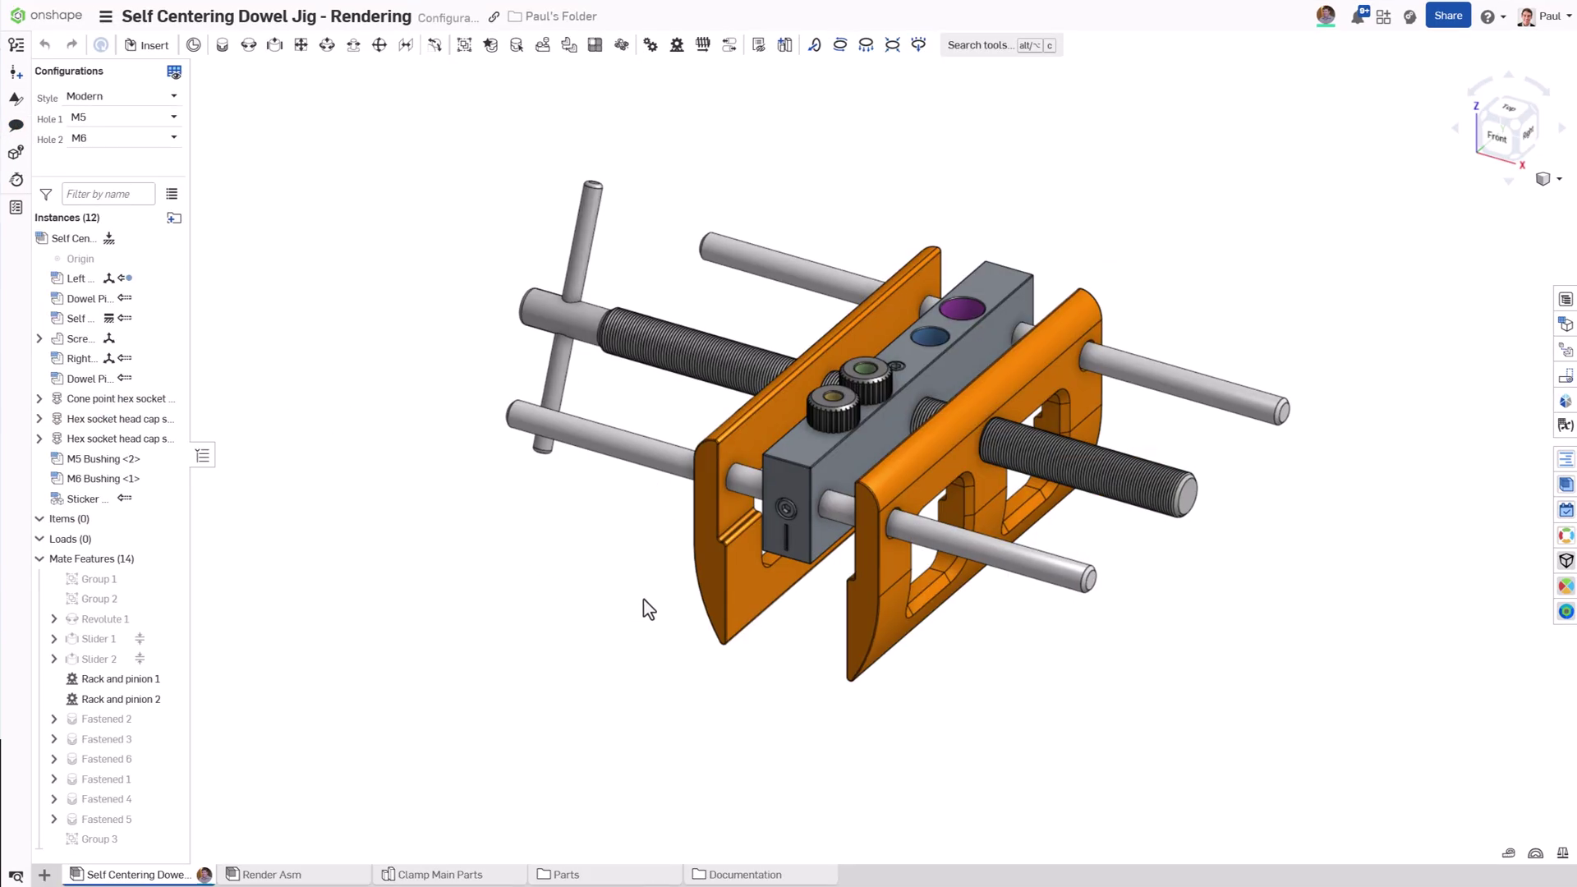
Apply the saved Perspective View and slide the front orange jaw toward the screw
click(1544, 179)
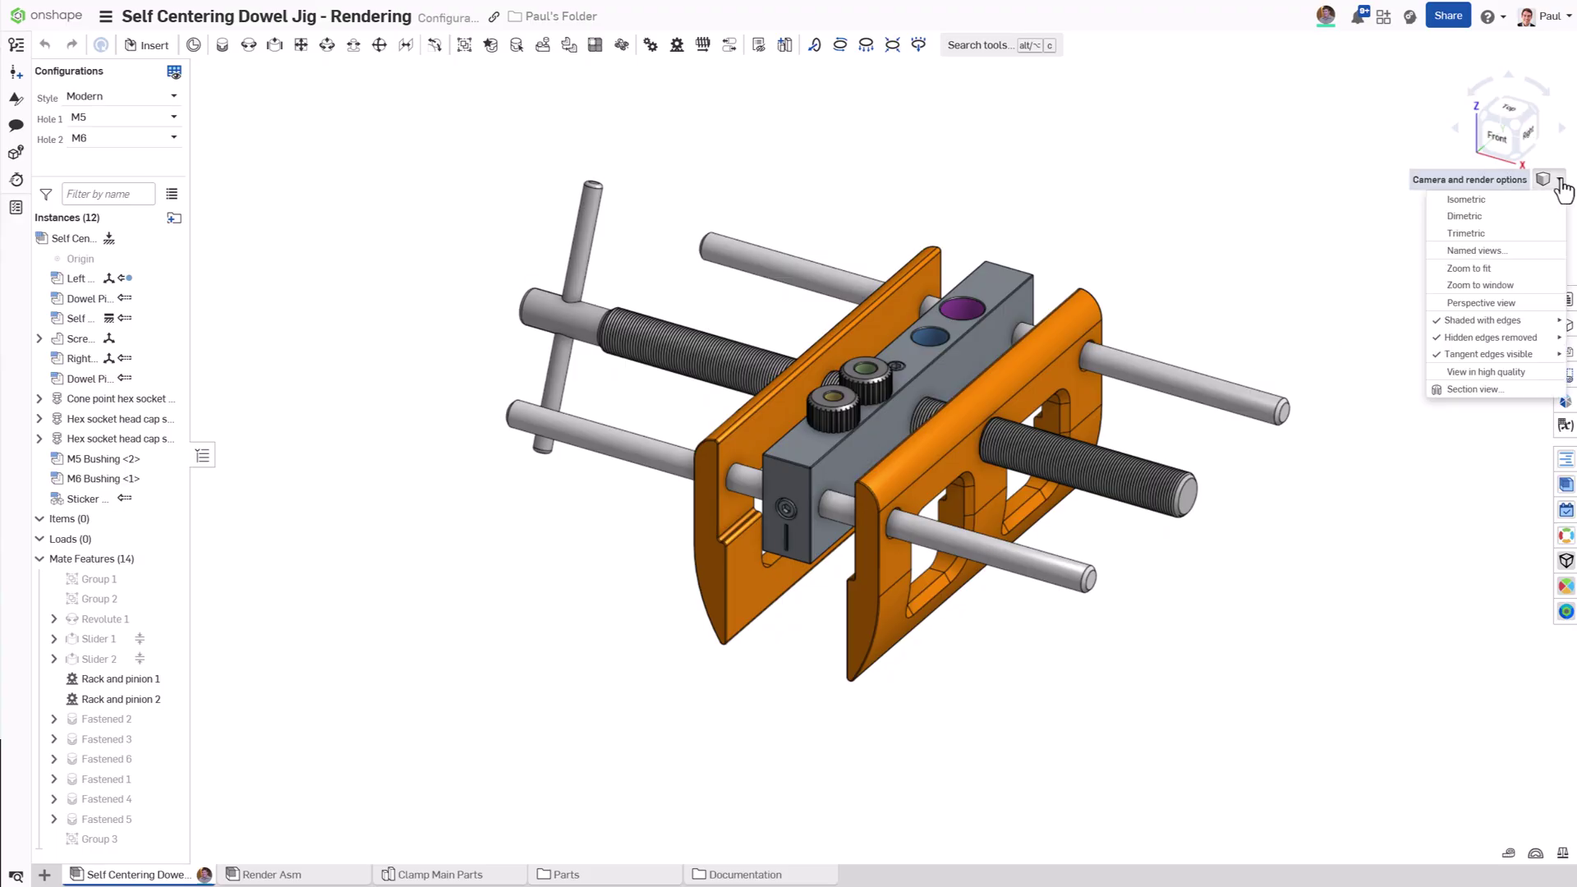
click(1526, 248)
click(356, 130)
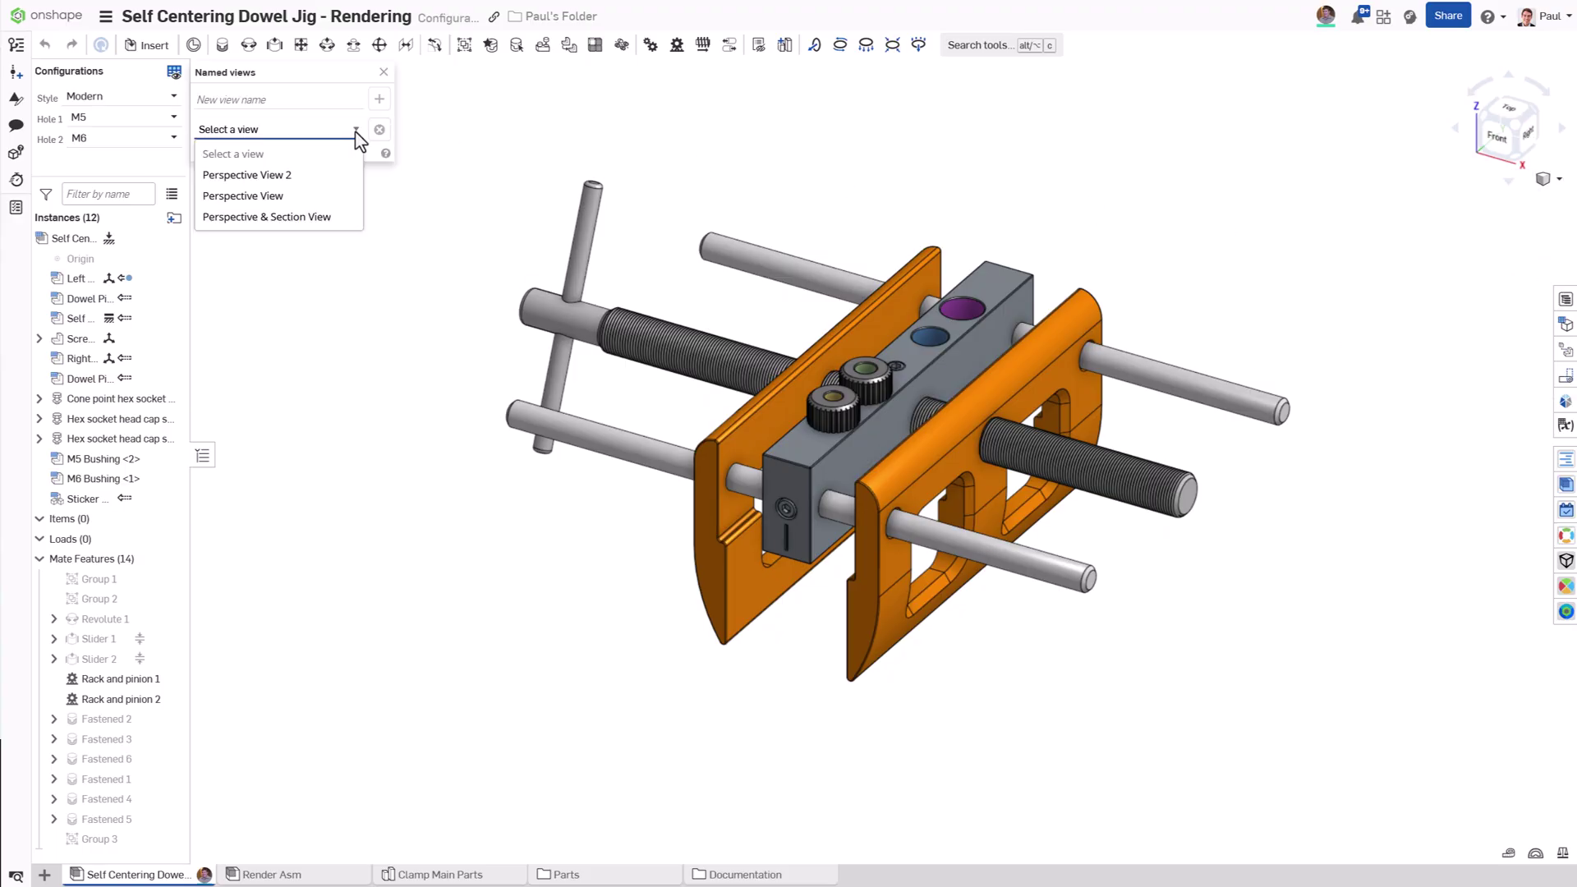
click(341, 198)
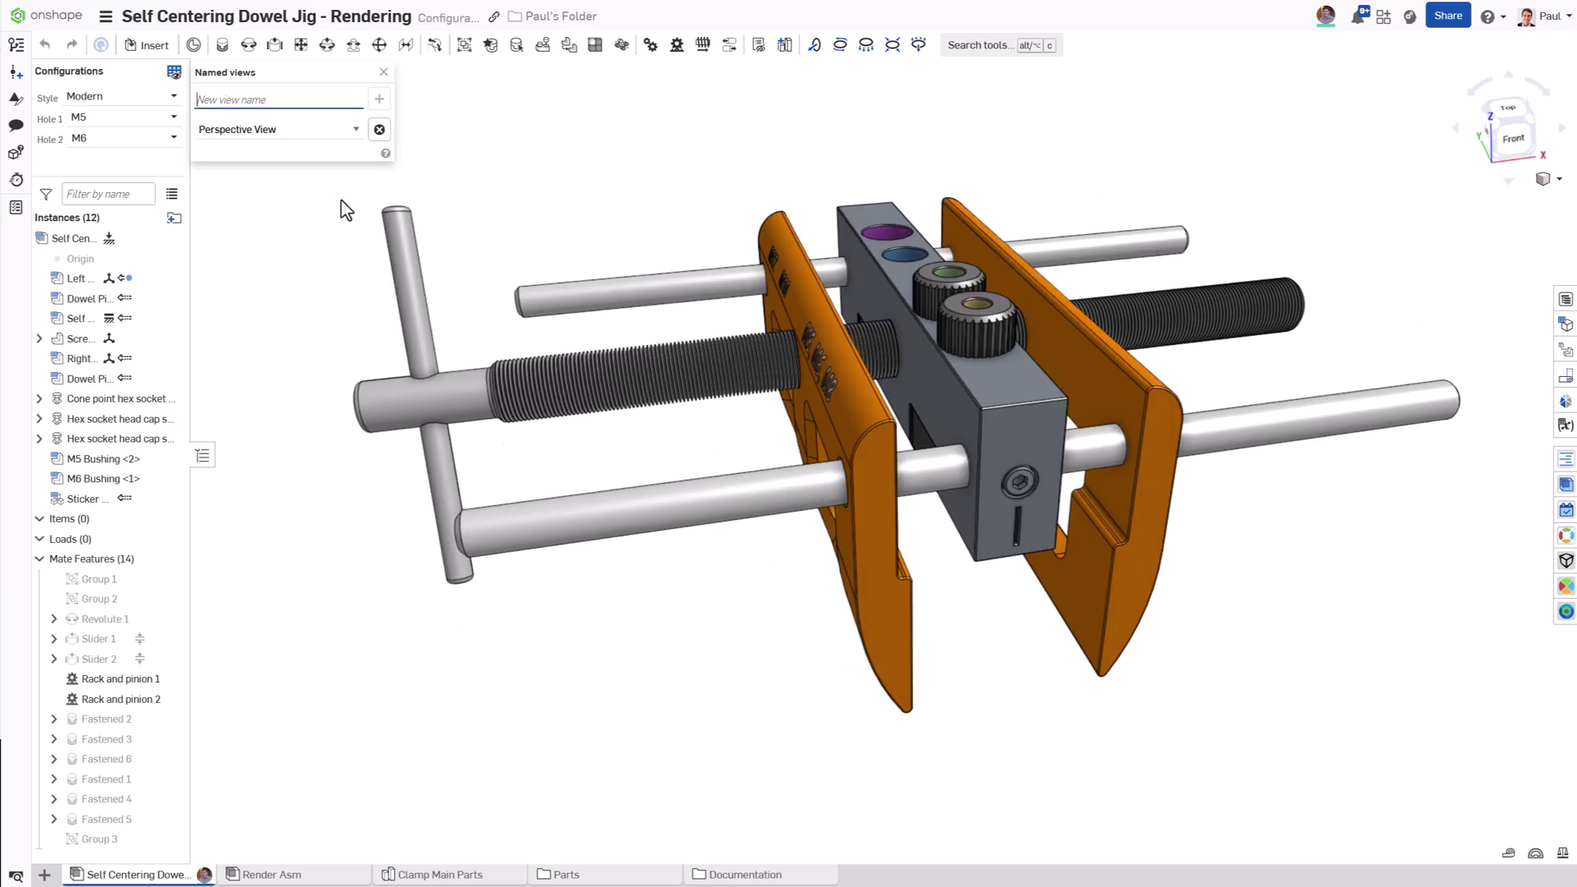
click(383, 72)
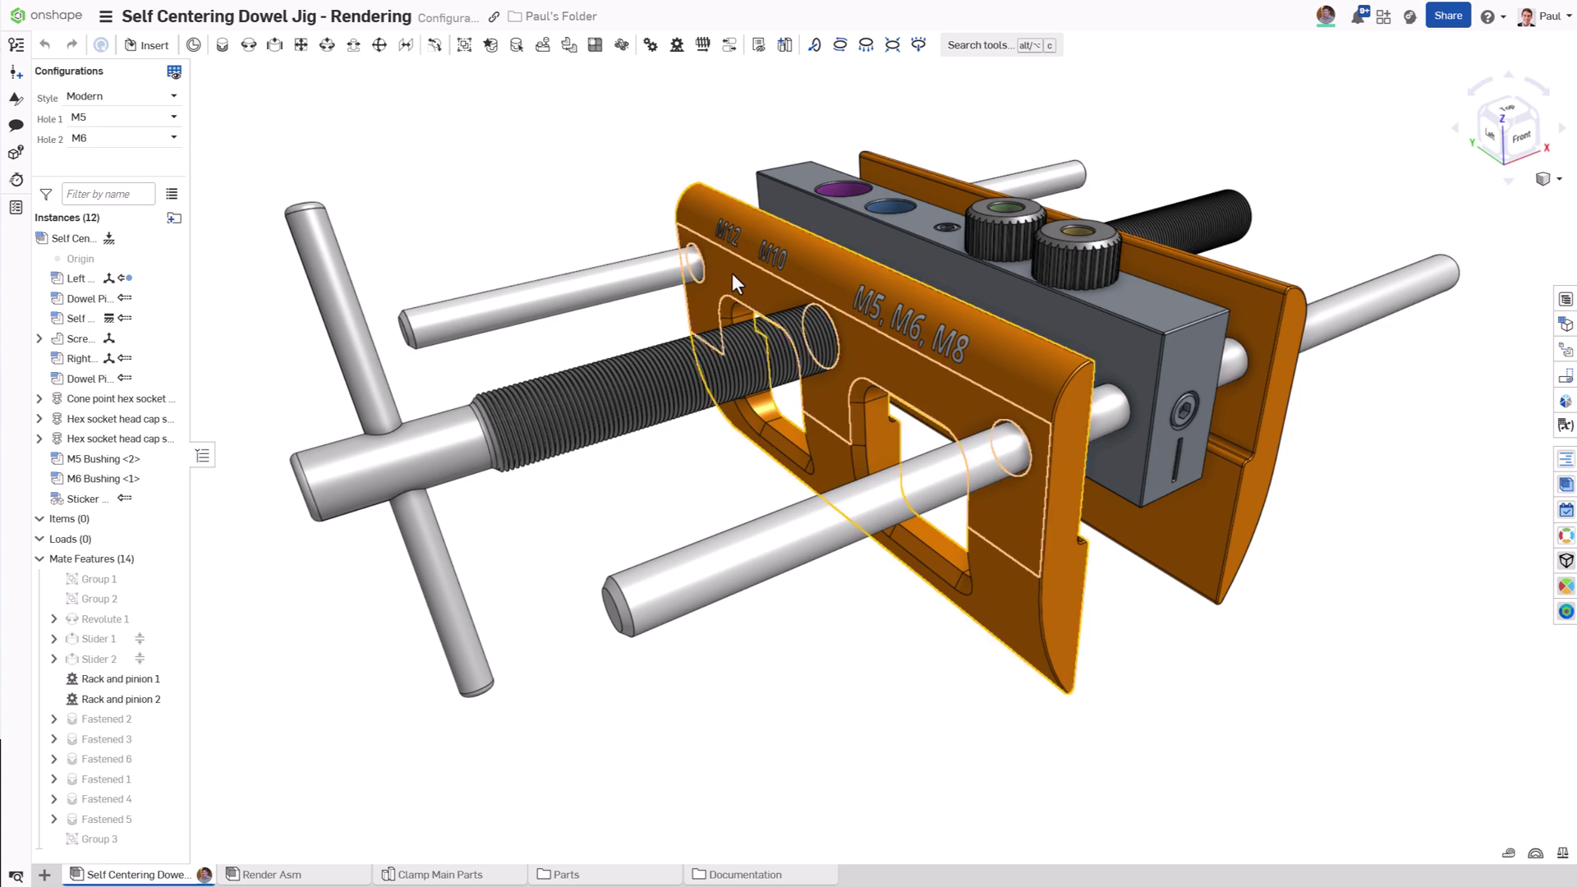
drag(749, 284, 618, 343)
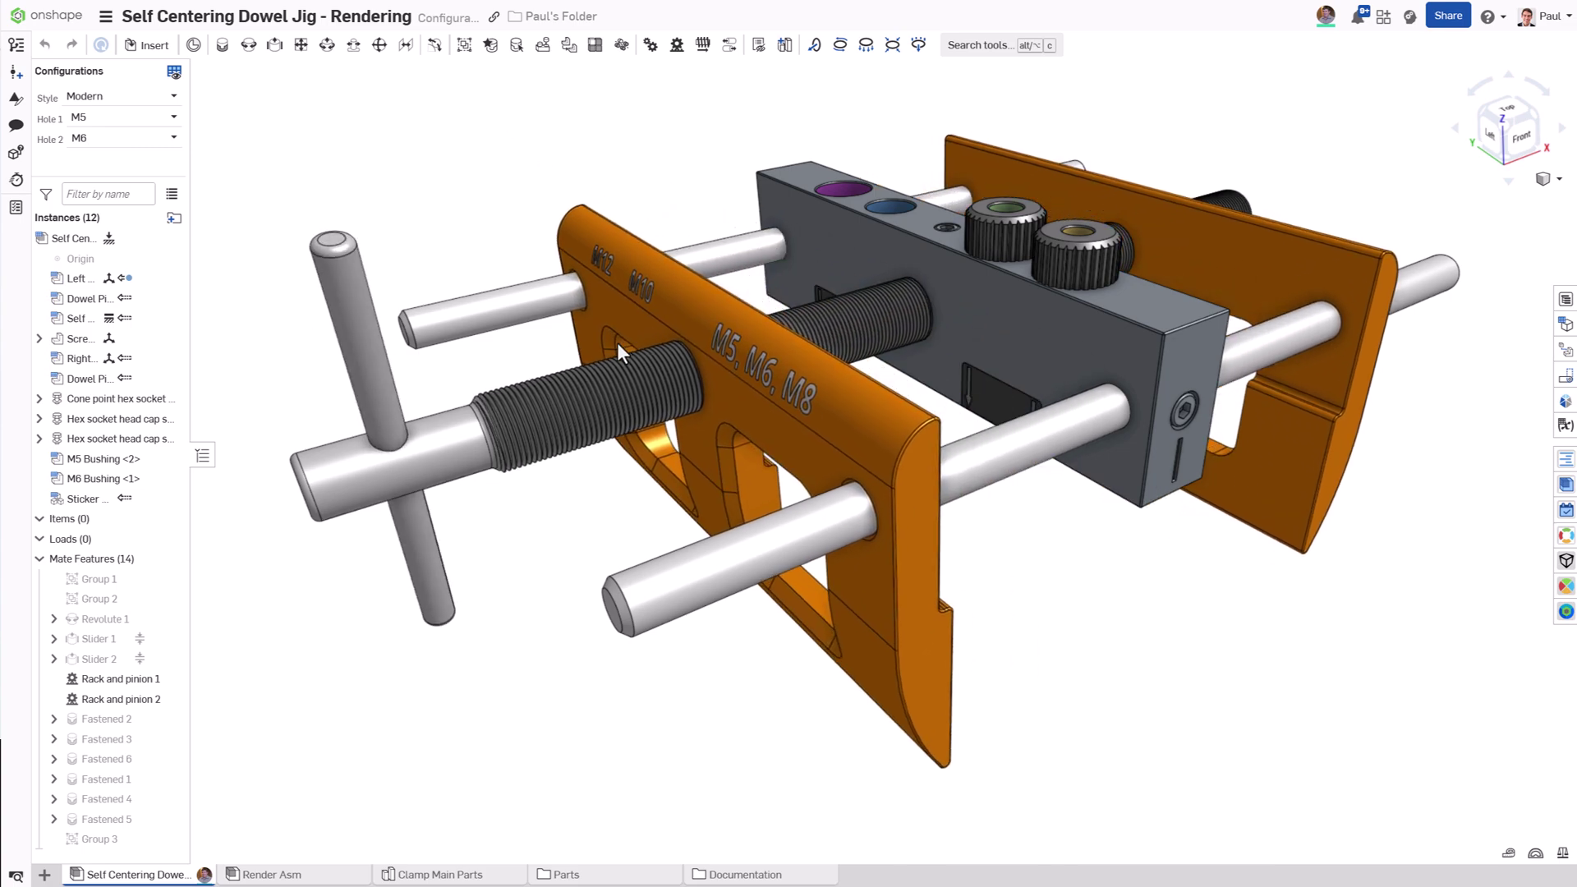
Configure the jig to Old style, Hole 1 M6 and Hole 2 M8, nudging the blue jaw back
click(173, 98)
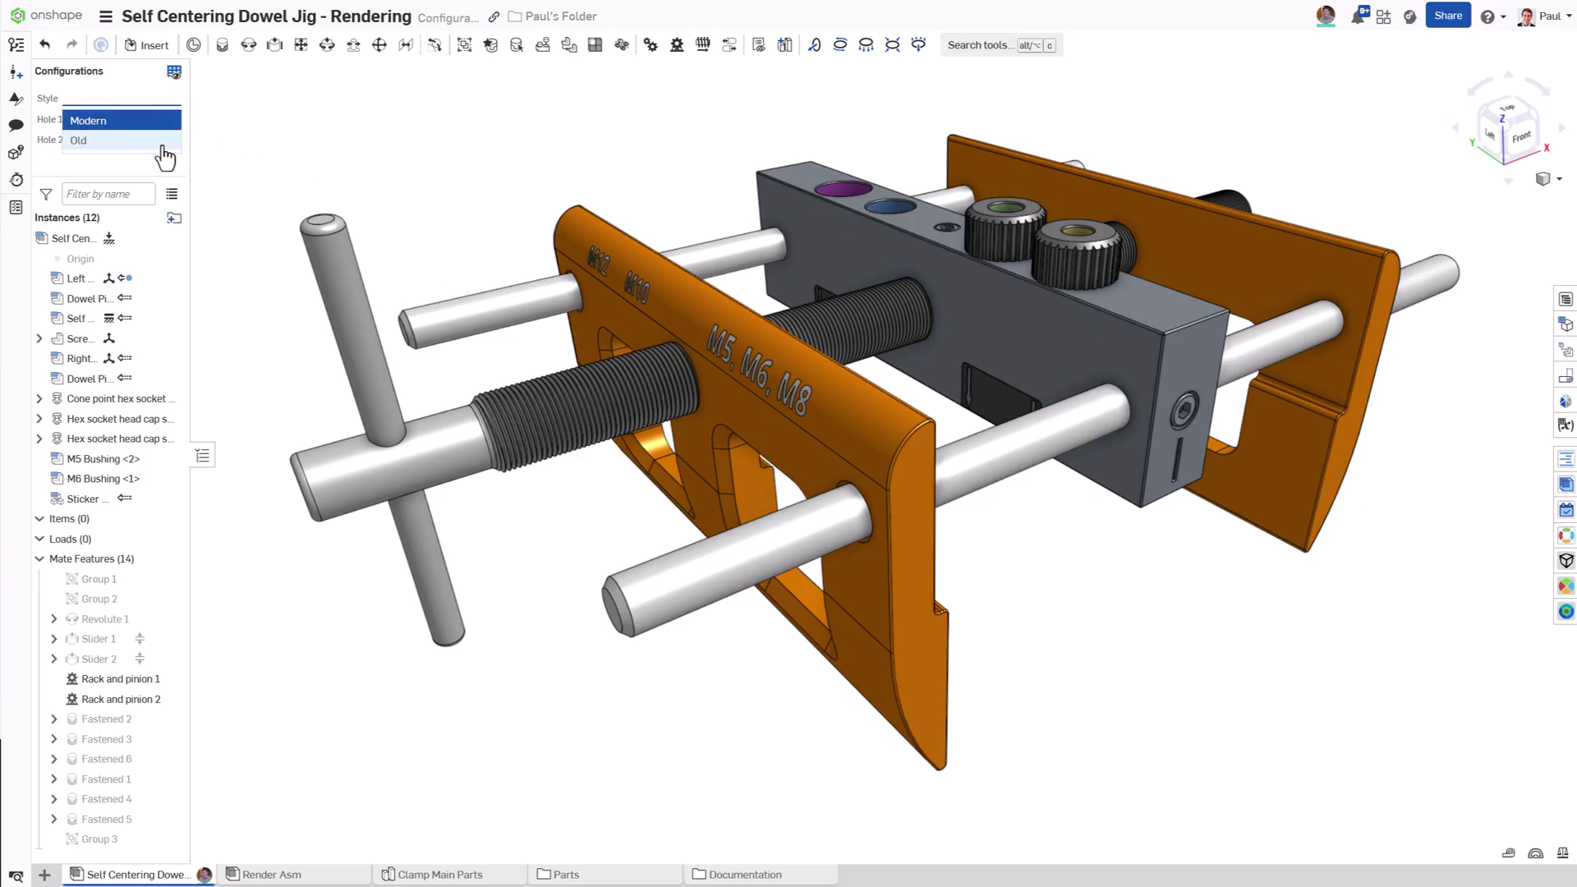
click(161, 142)
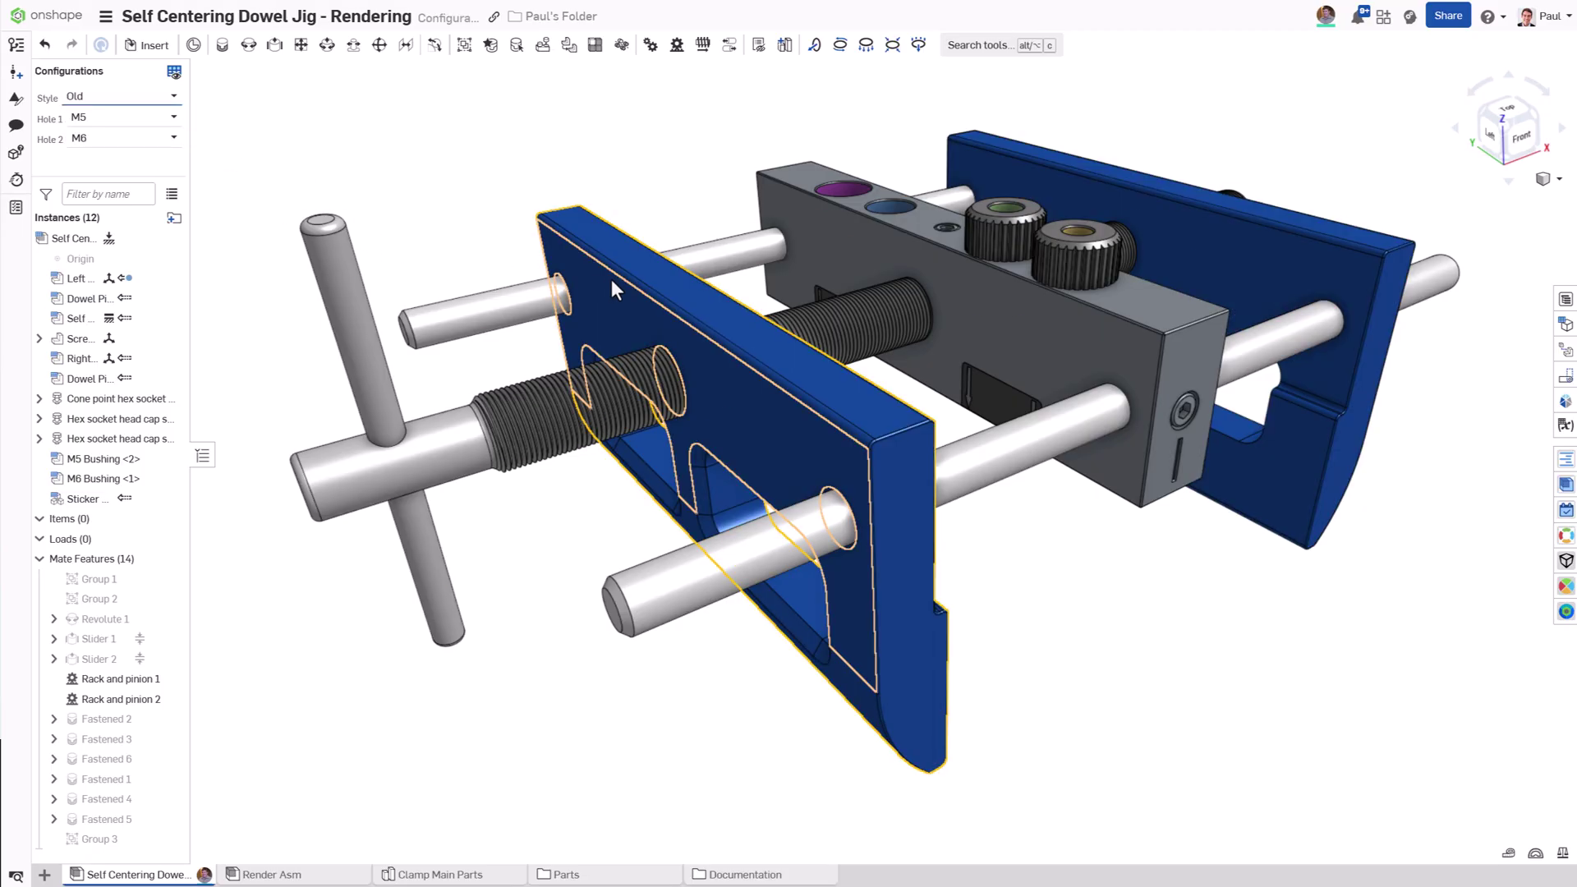
mouse_move(611, 279)
mouse_down()
mouse_move(669, 266)
mouse_move(648, 266)
mouse_up()
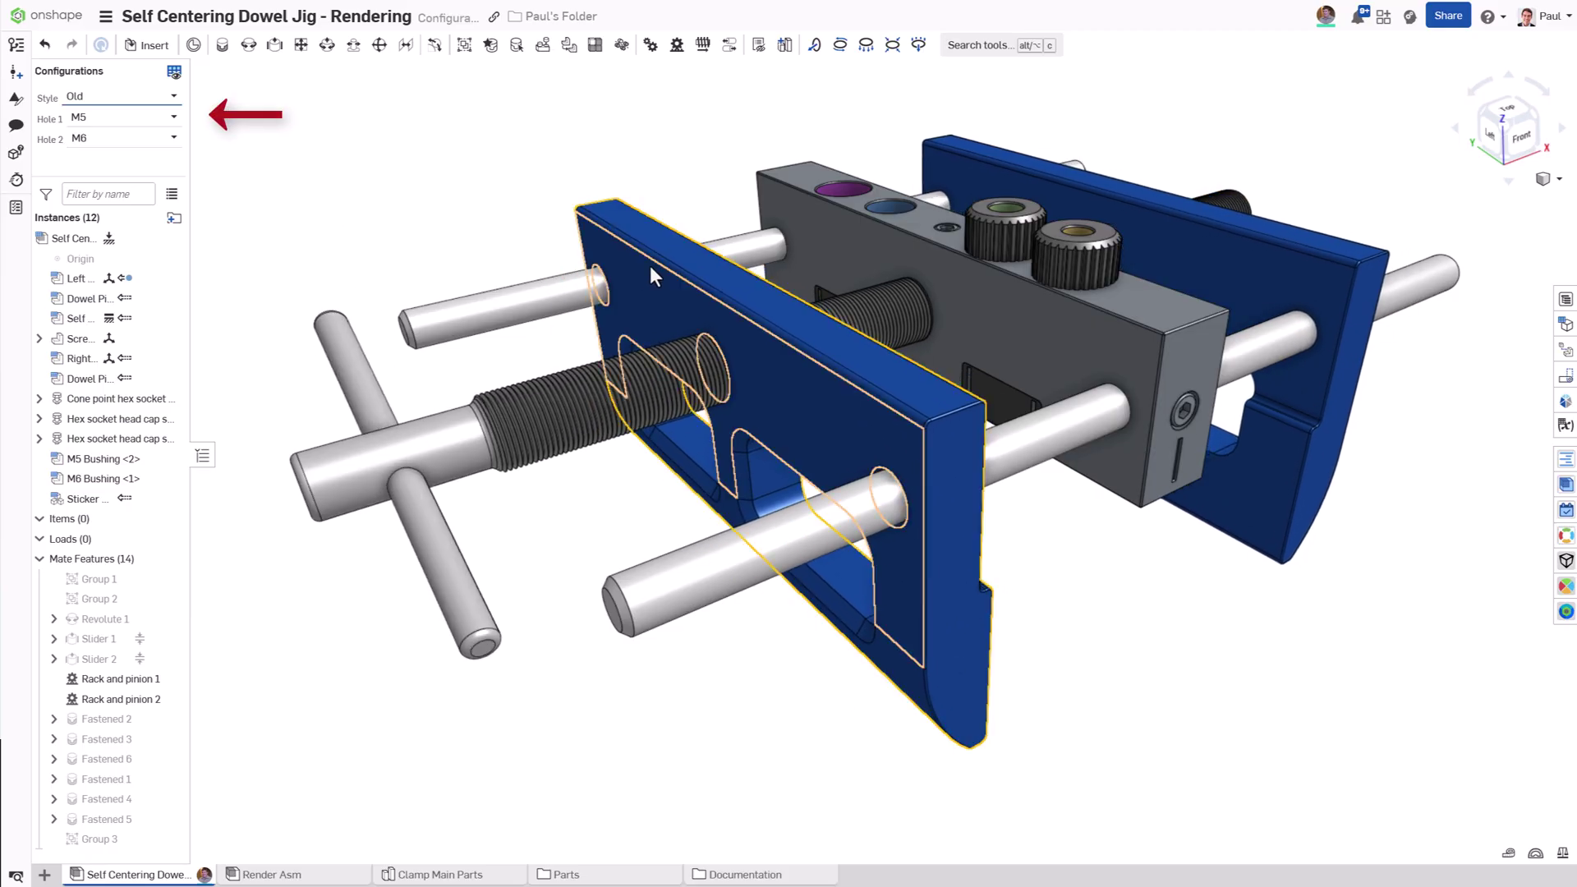
click(174, 117)
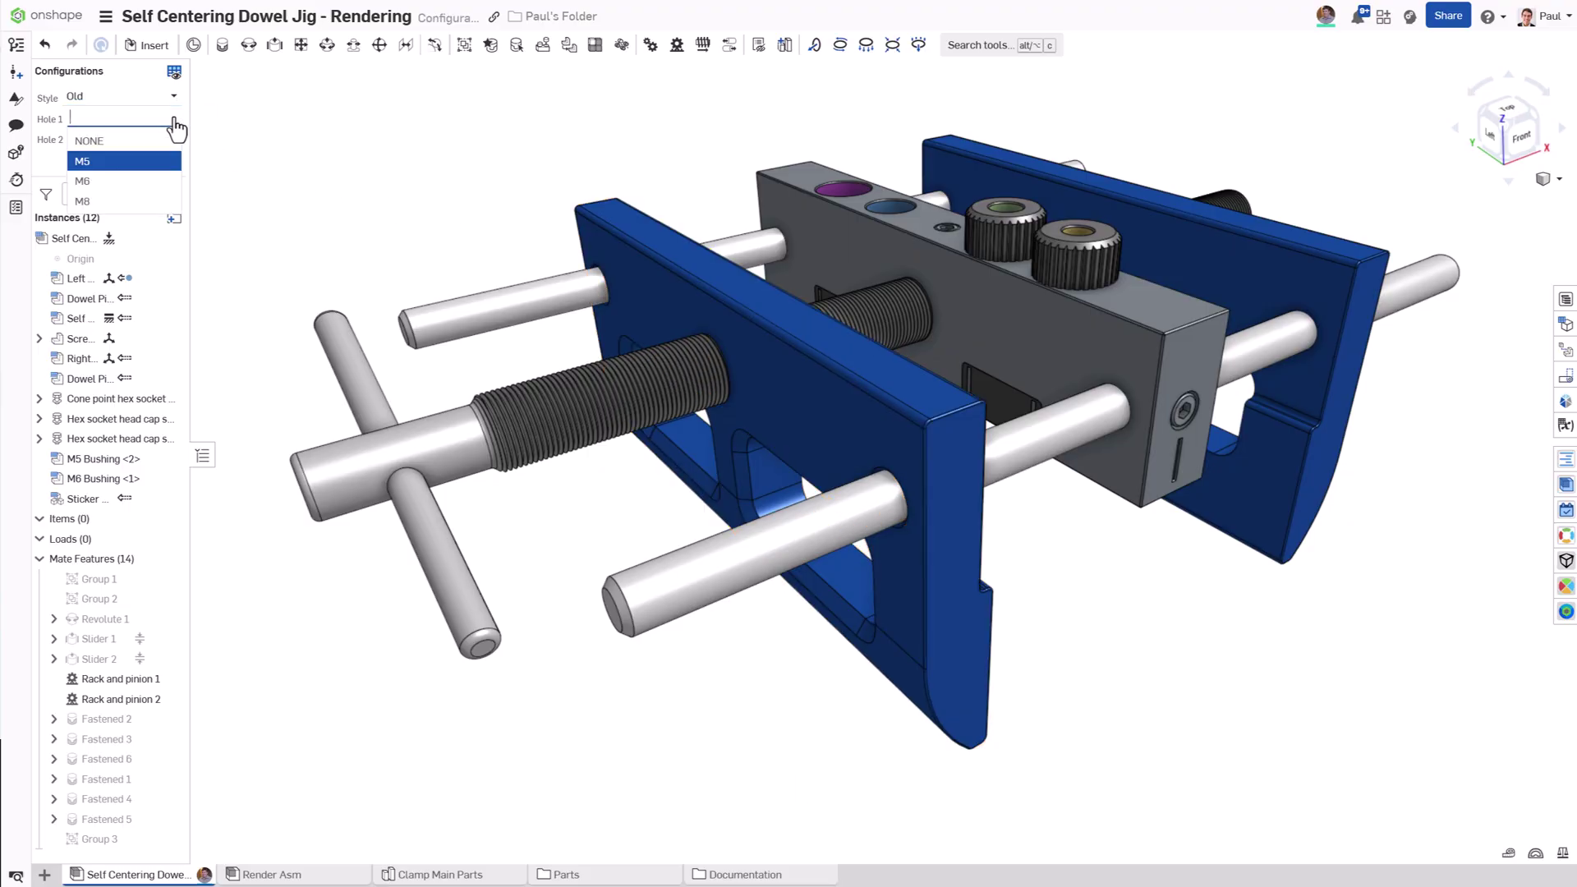
click(171, 182)
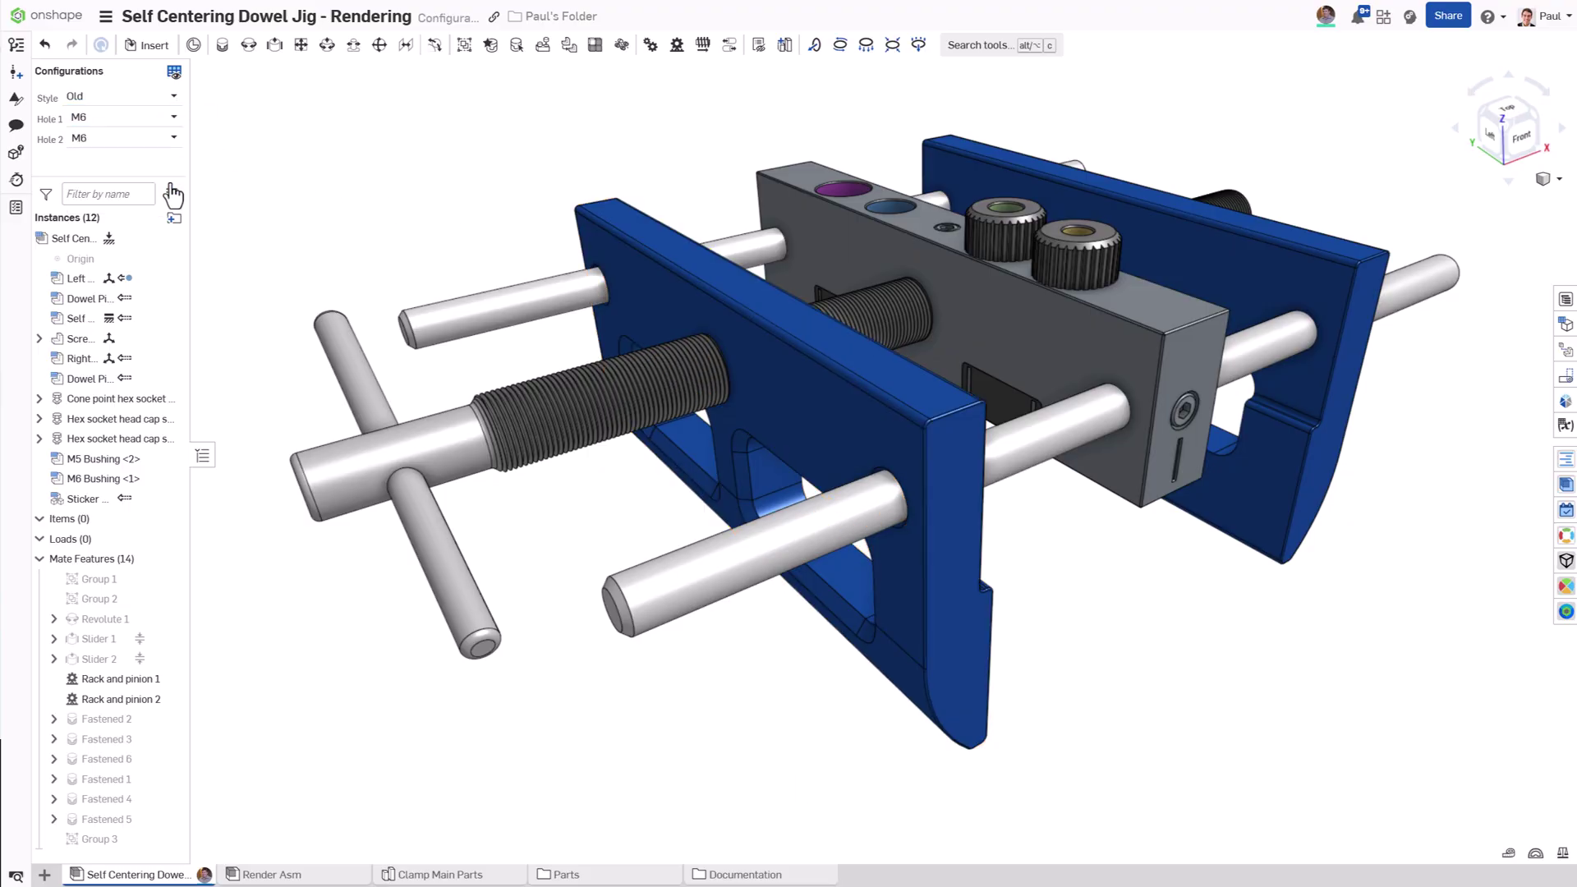
click(170, 138)
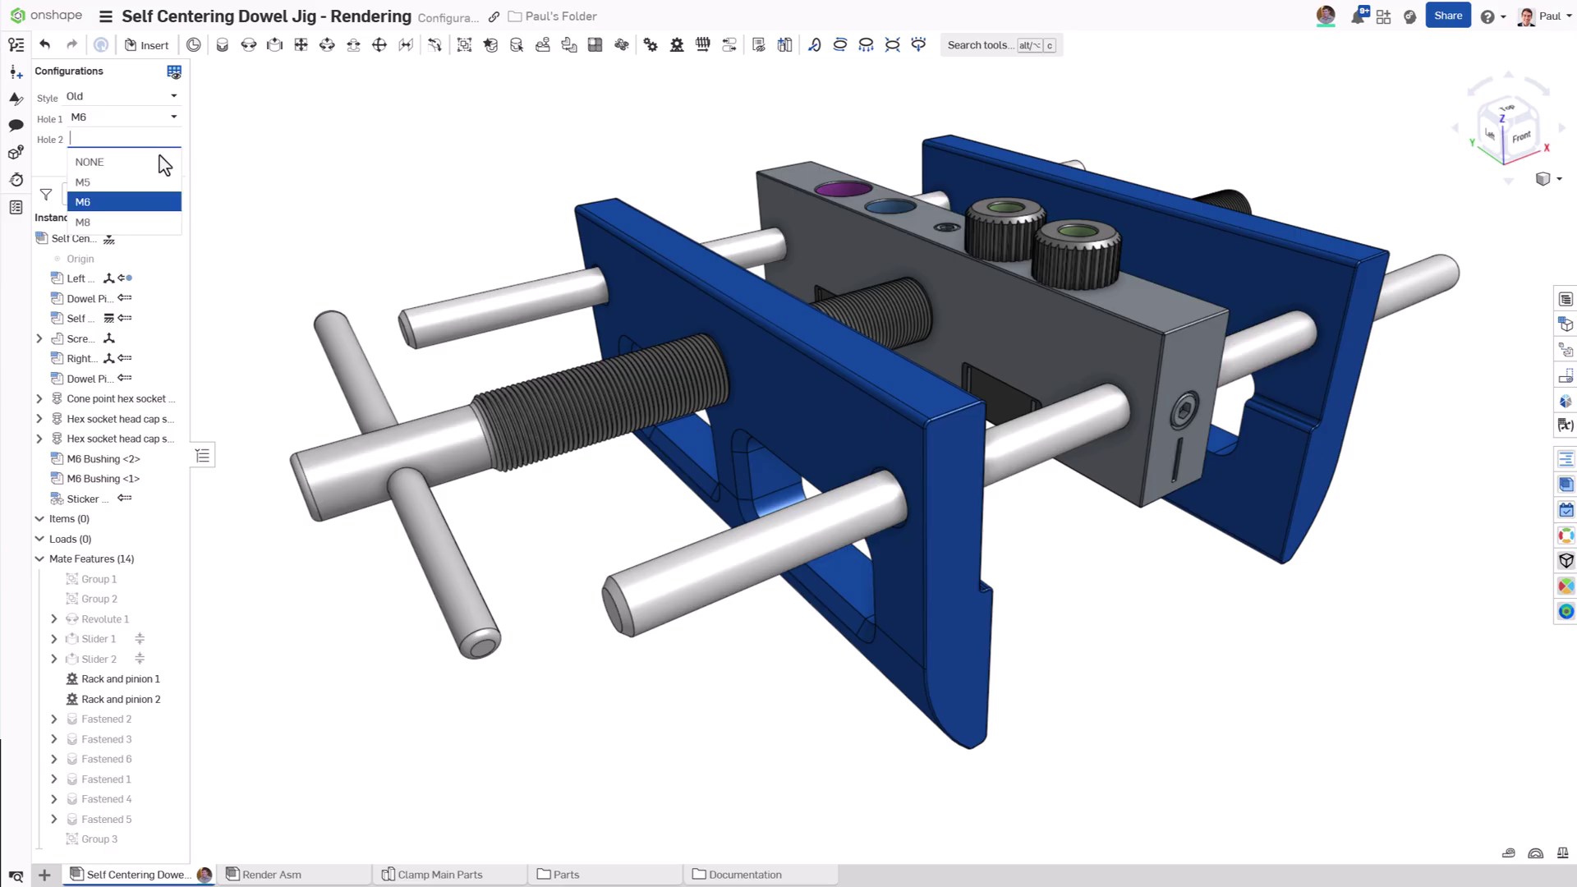
click(131, 227)
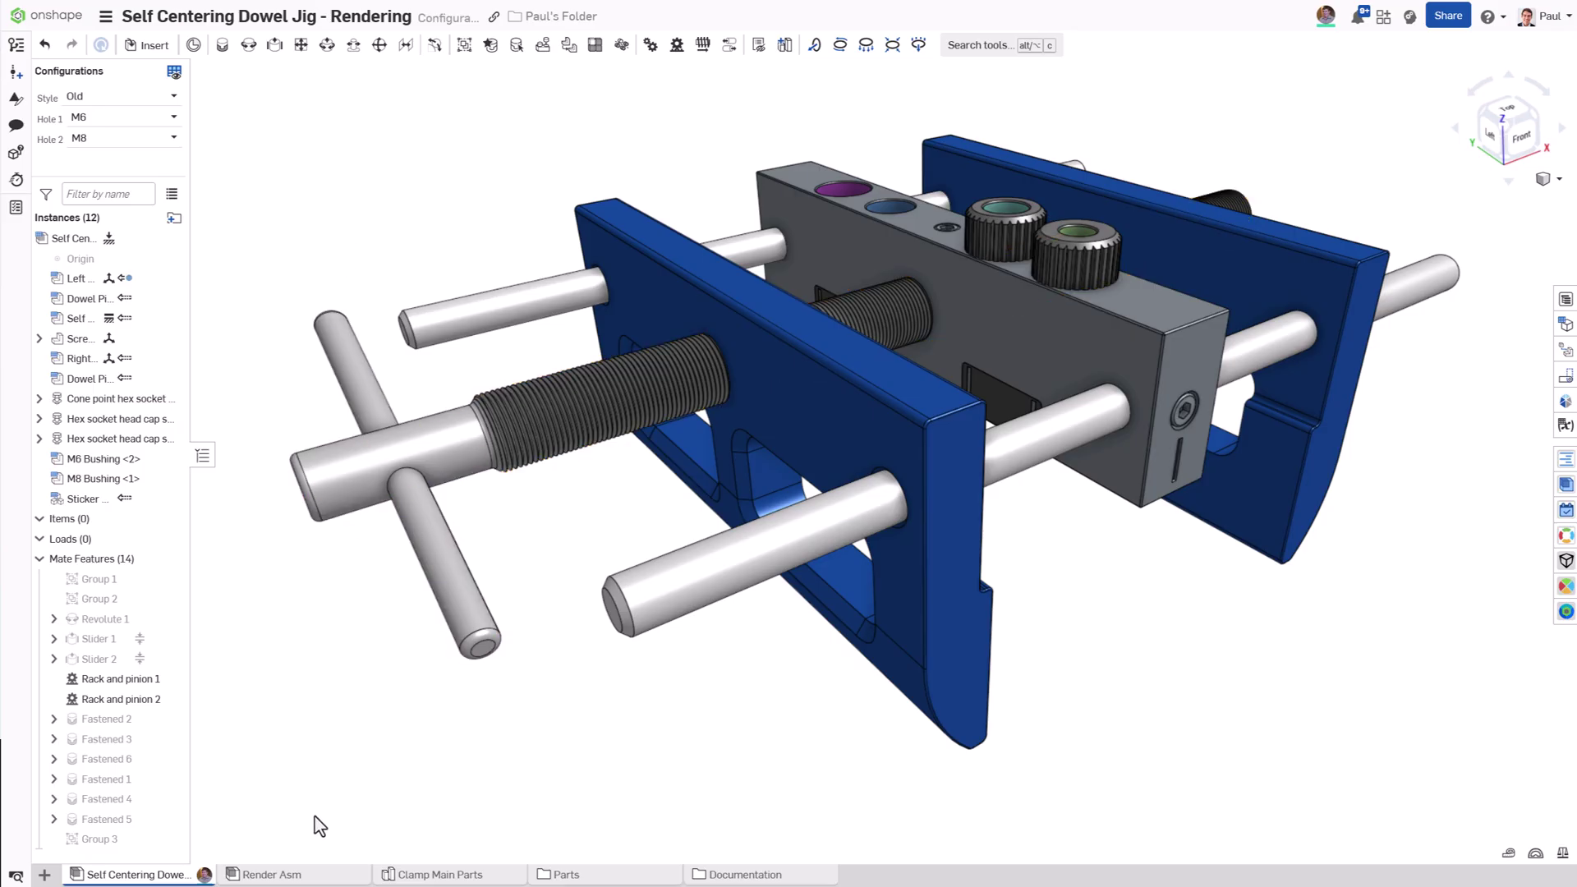
Open the Clamp Main Parts part studio in perspective view
click(490, 877)
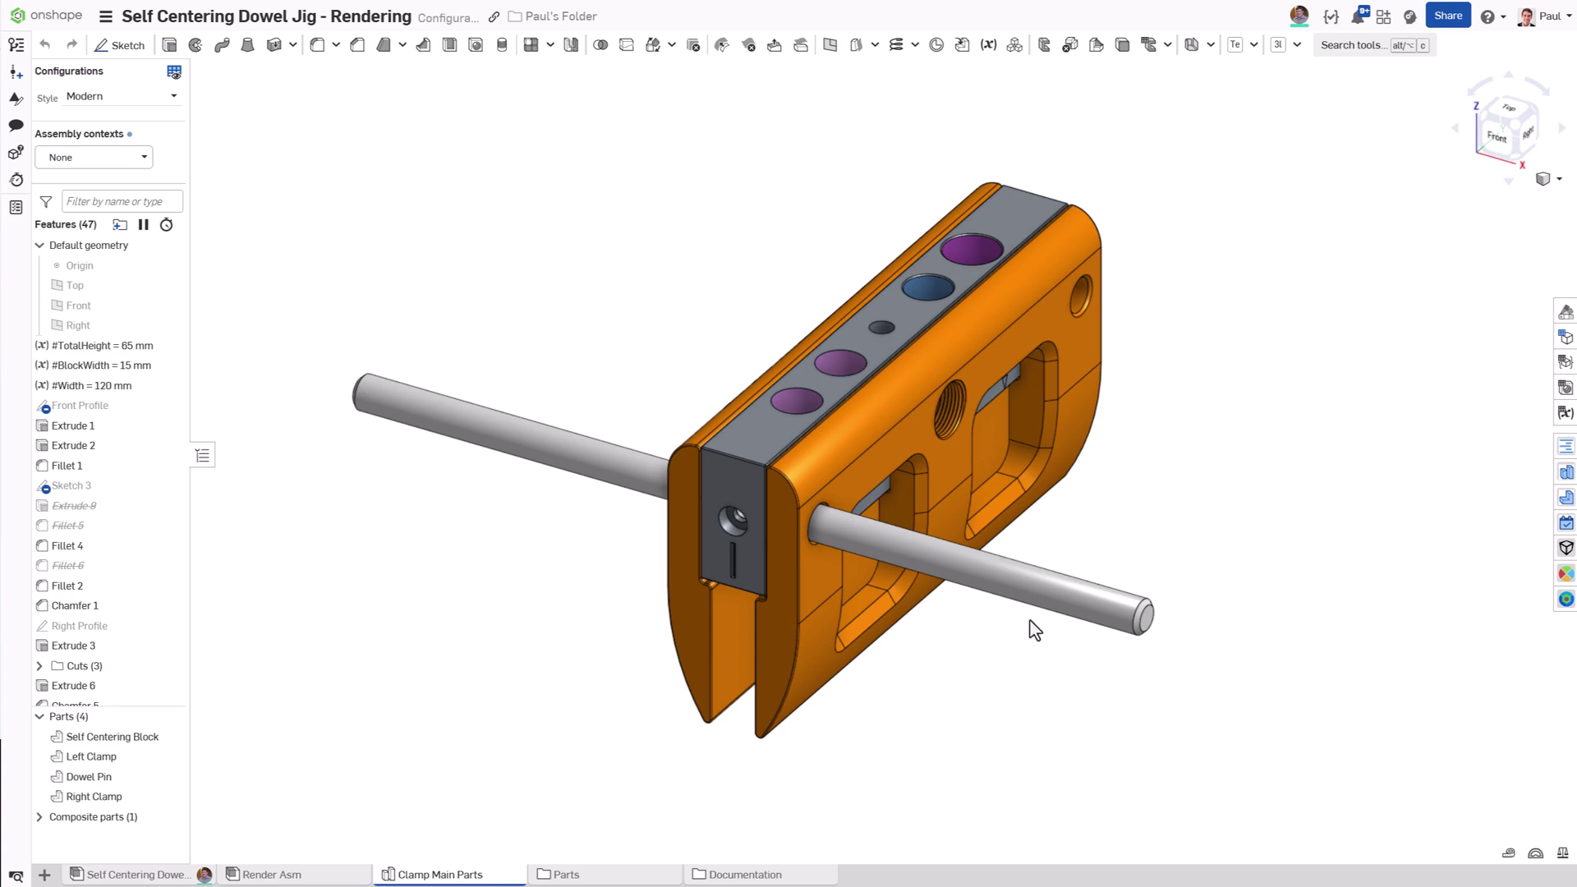
click(1558, 184)
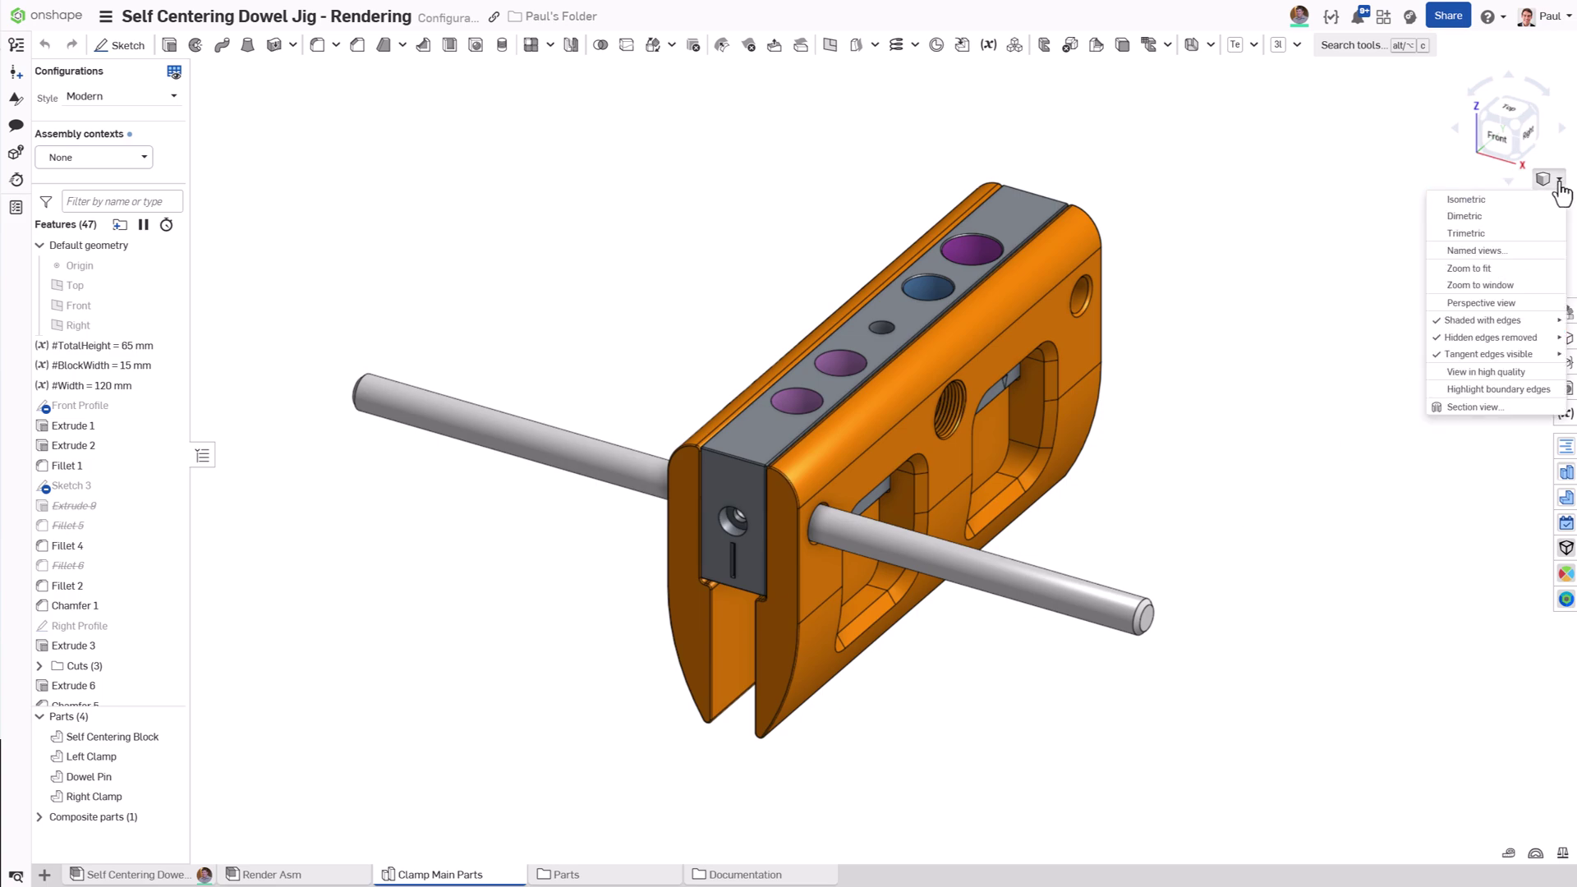
click(1529, 305)
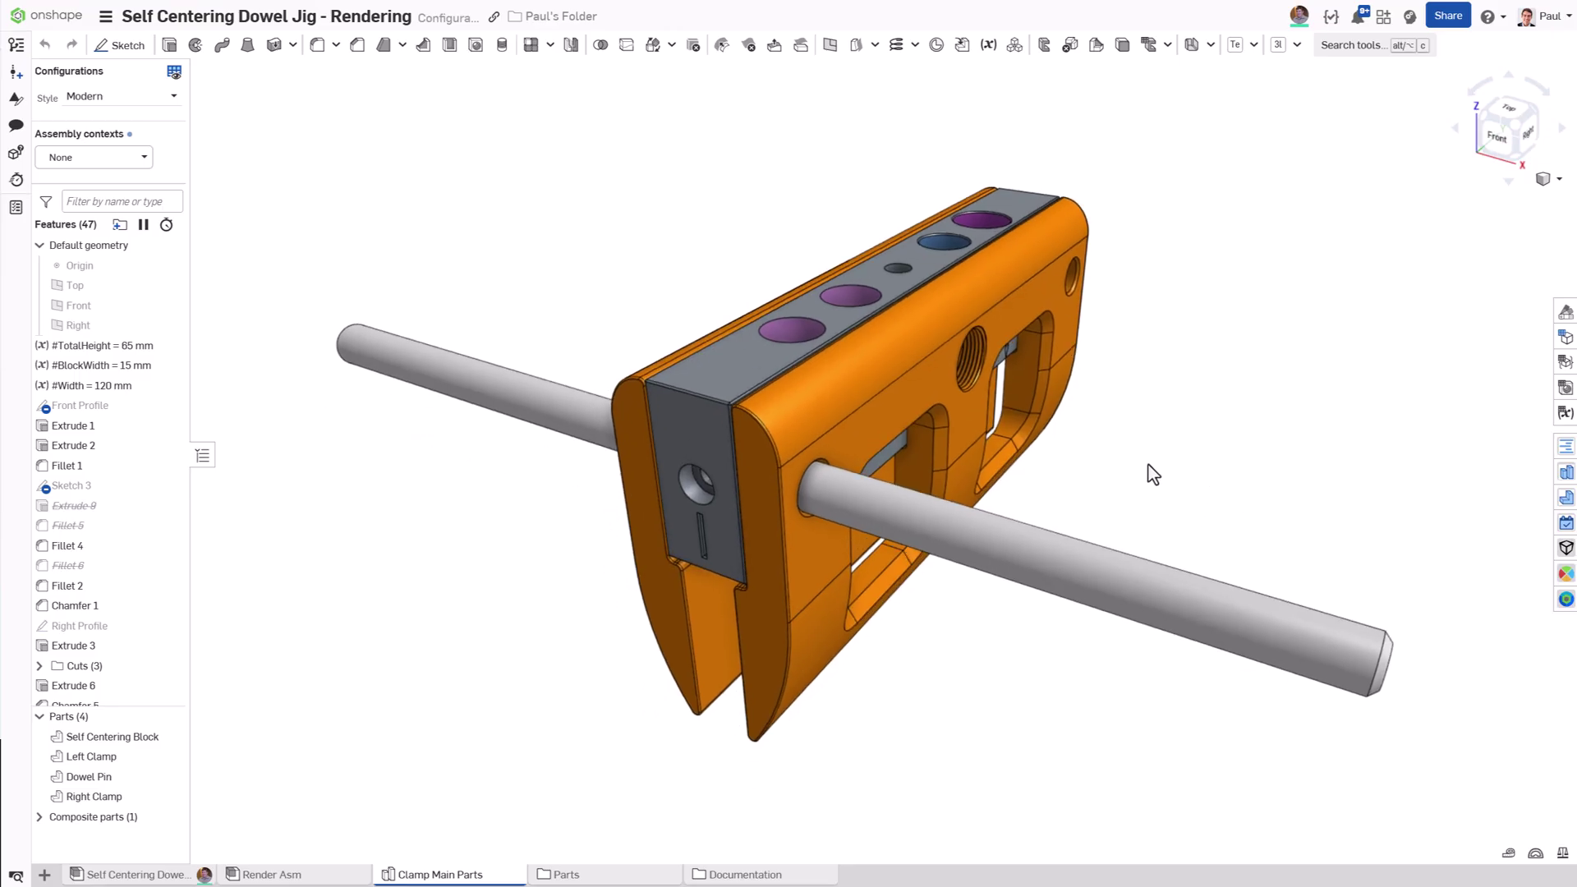
Switch the clamp parts' Style to Old, then back to Modern
click(154, 101)
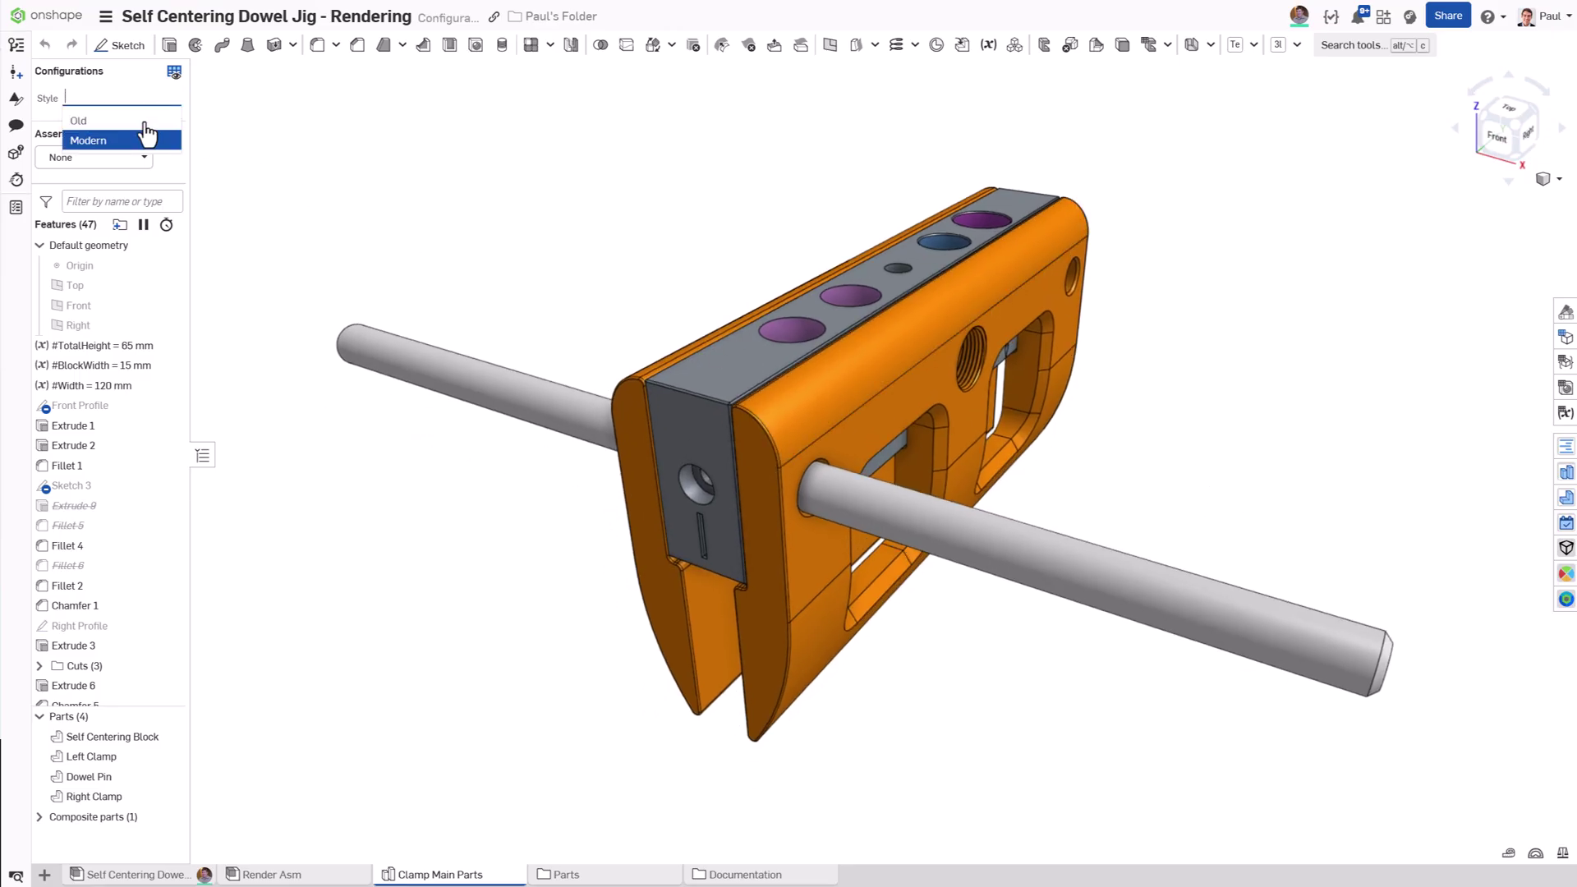
click(144, 121)
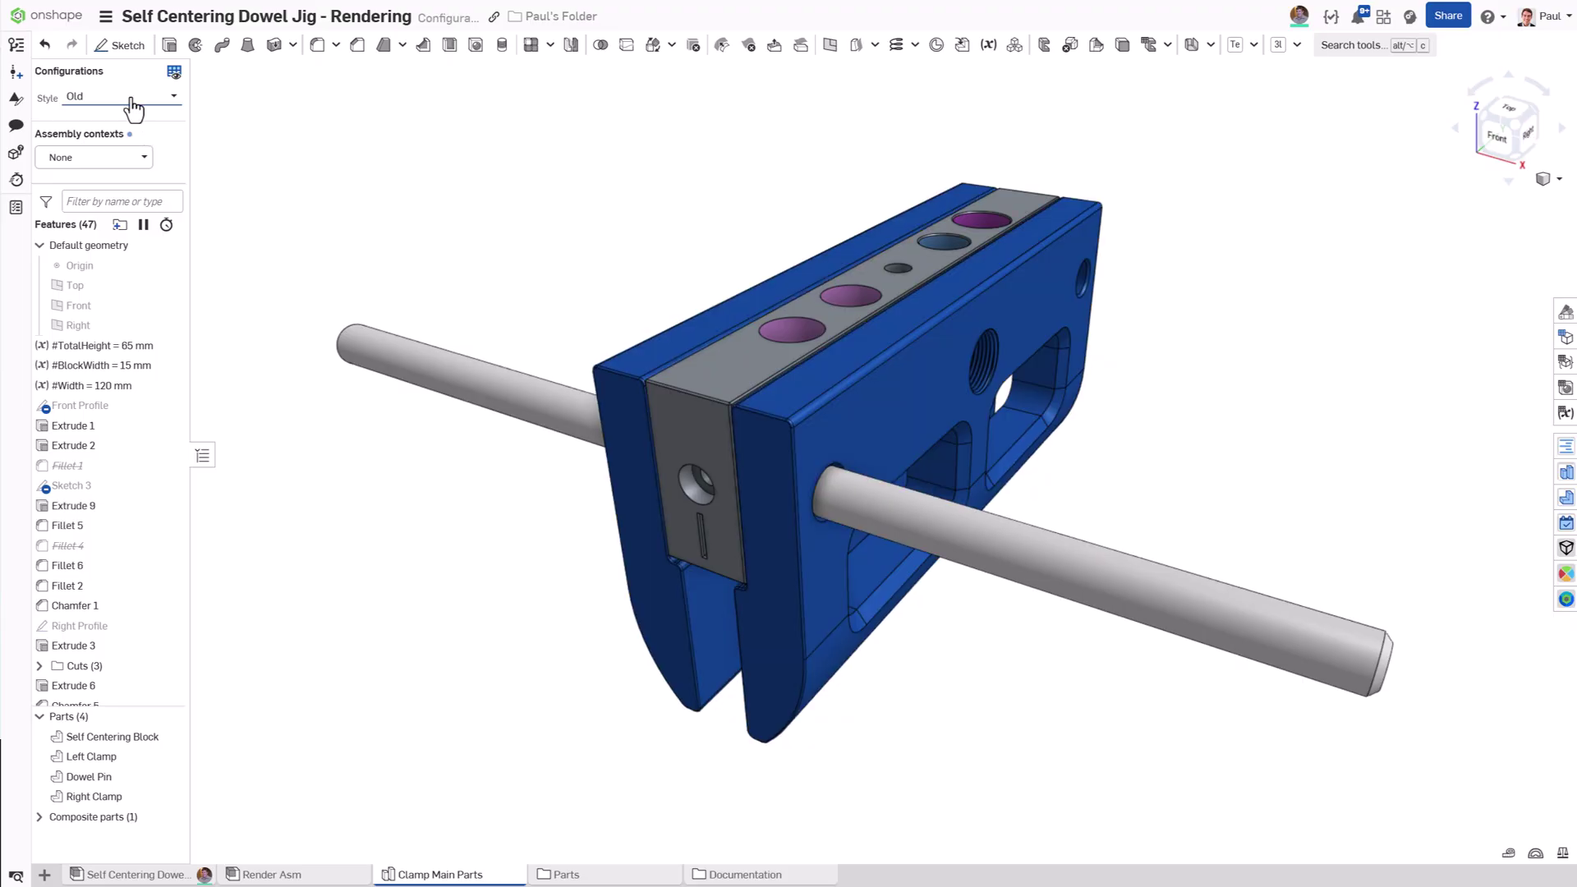
click(132, 98)
click(125, 146)
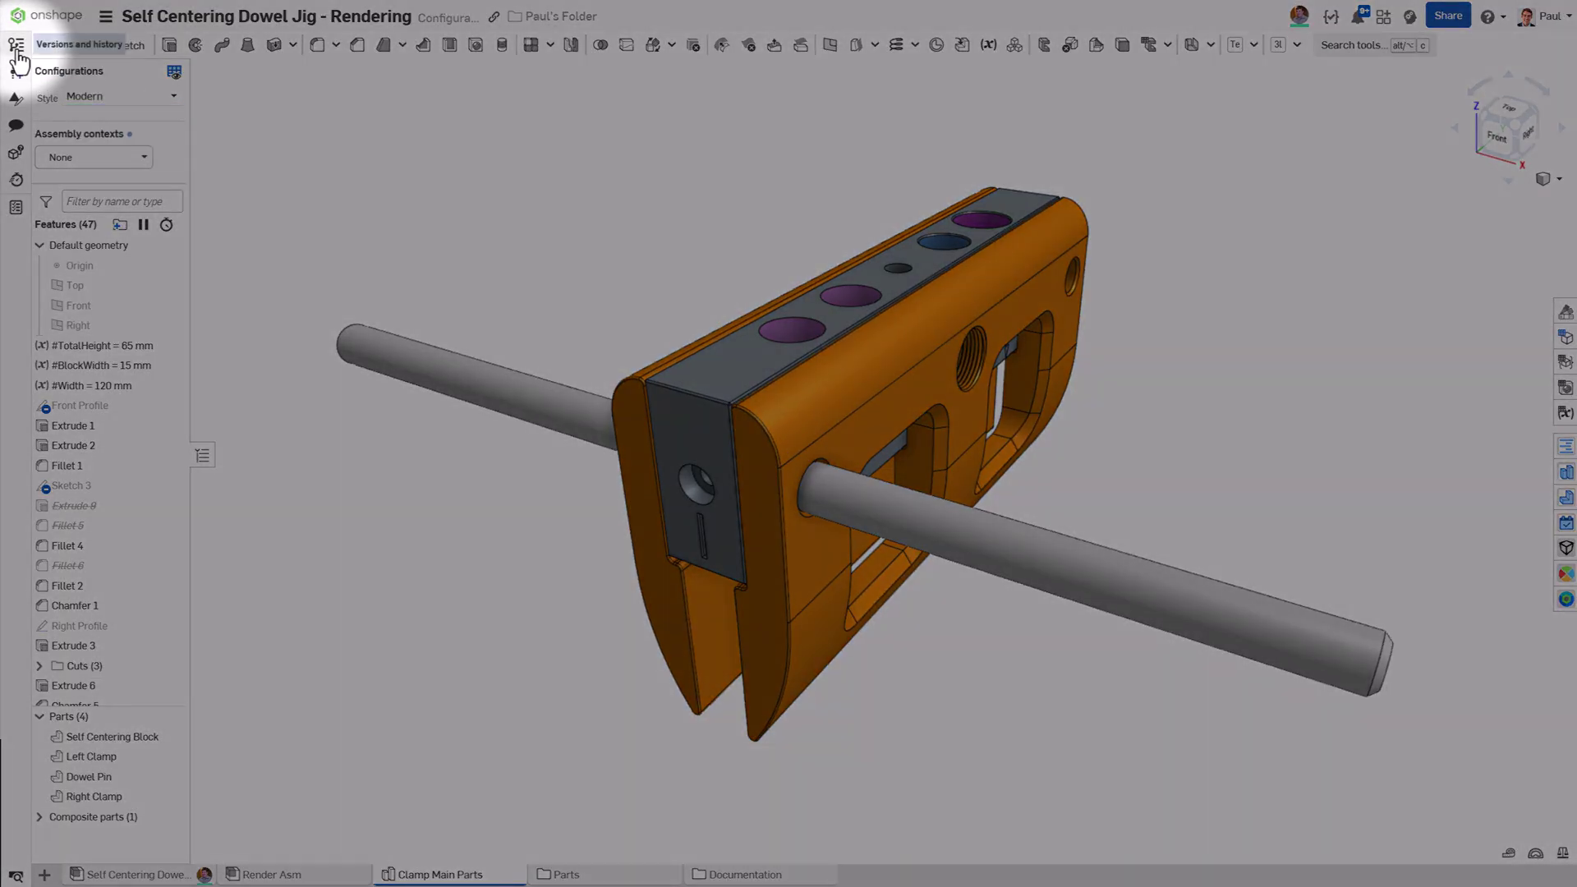
In Versions and history, compare the Configuration work entry against the Main entry
click(16, 48)
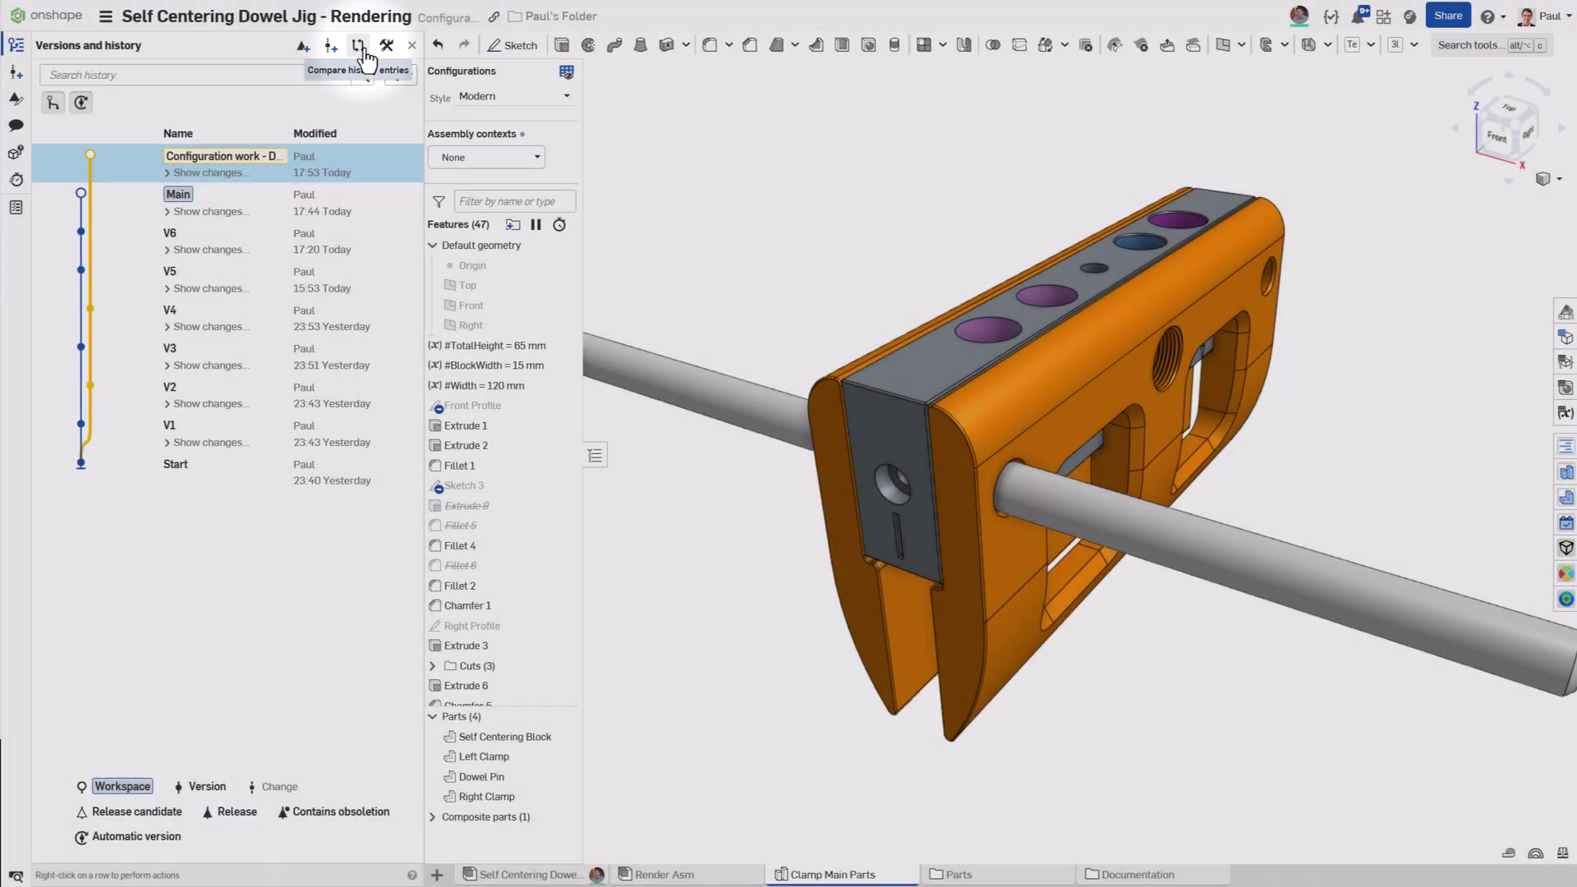
click(359, 46)
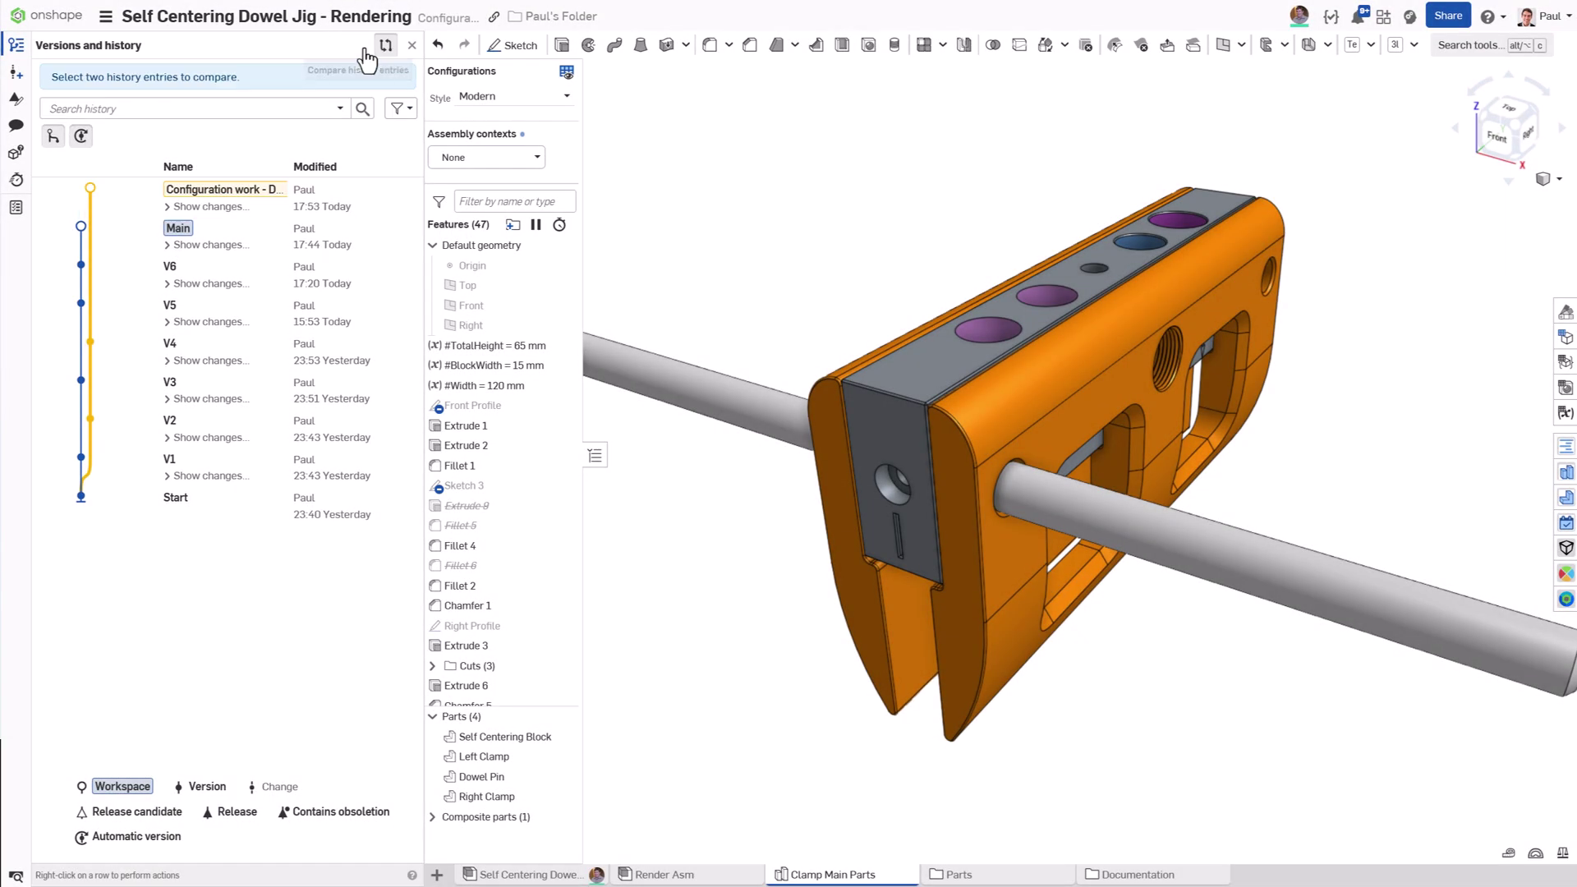
click(334, 207)
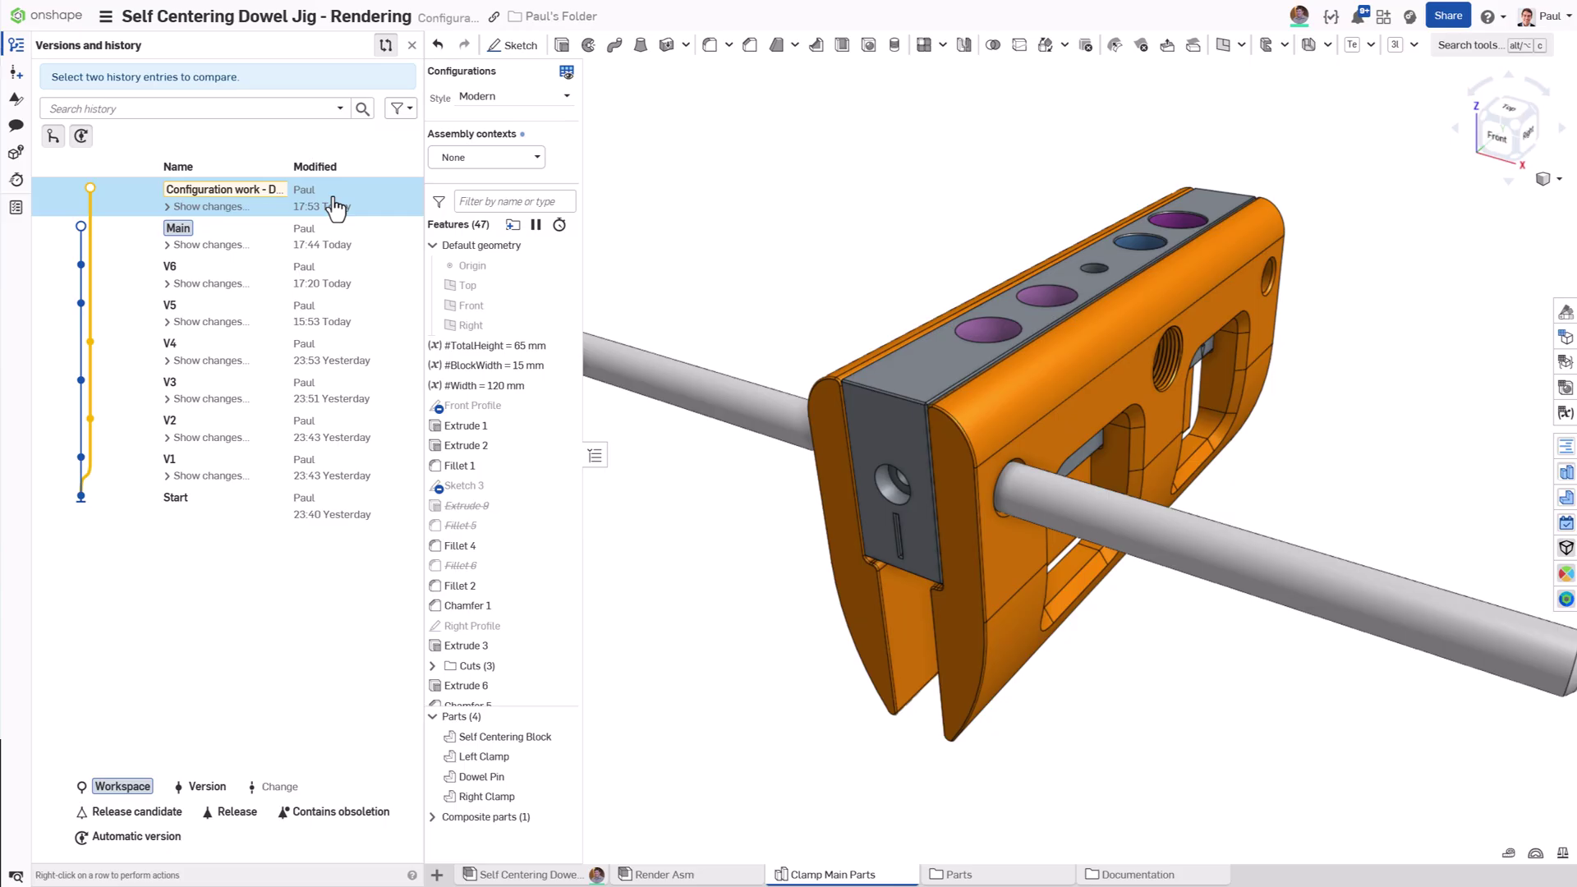
click(257, 239)
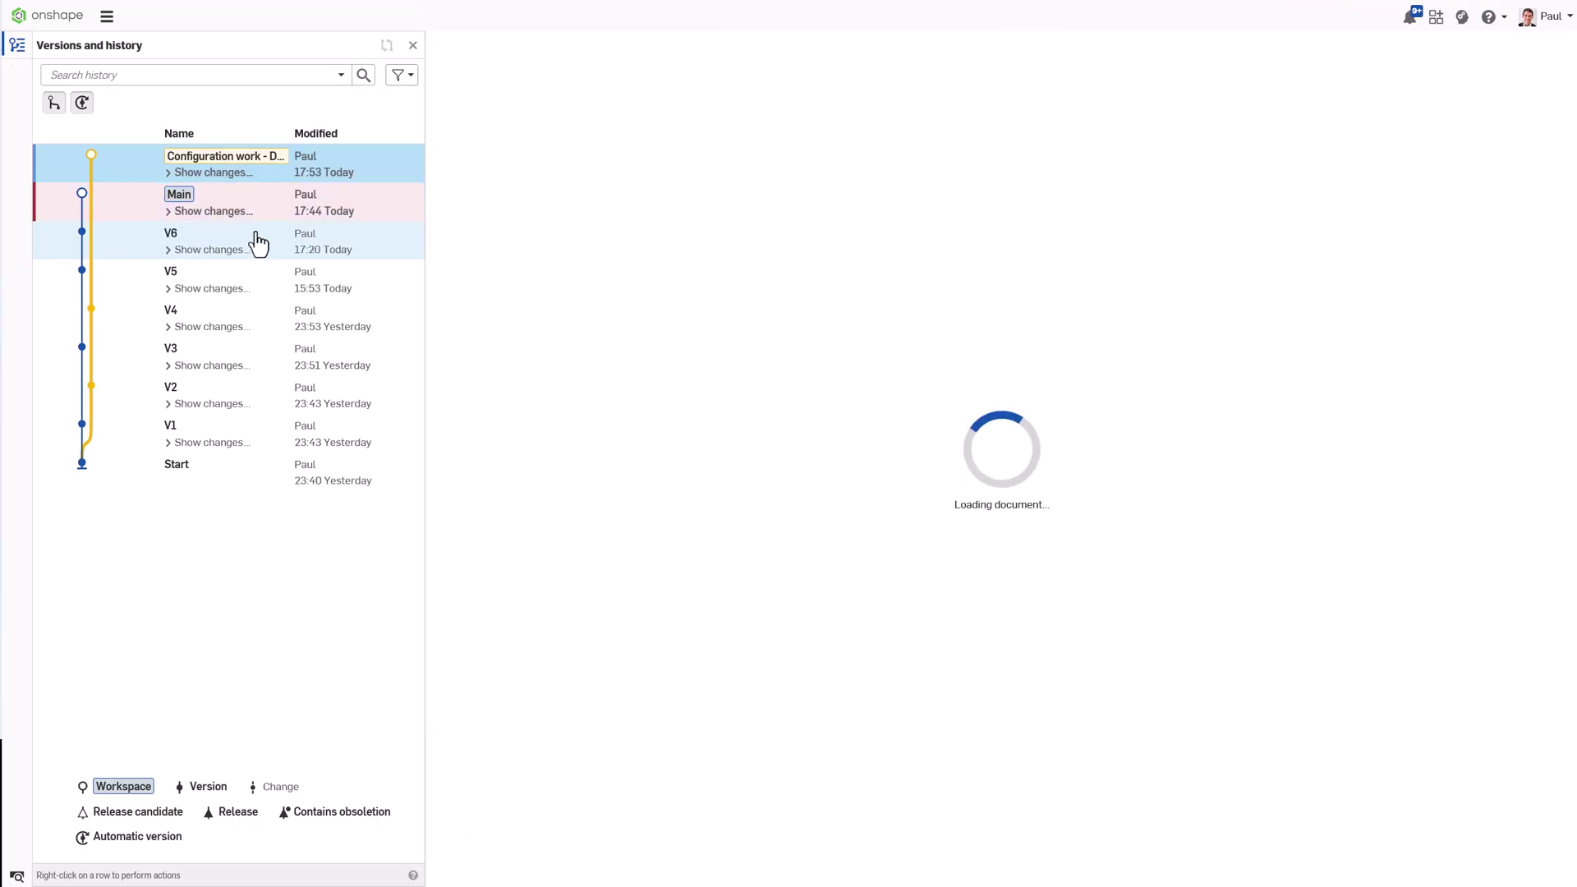
Compare Configuration work against Main using the Modern style configuration
click(127, 146)
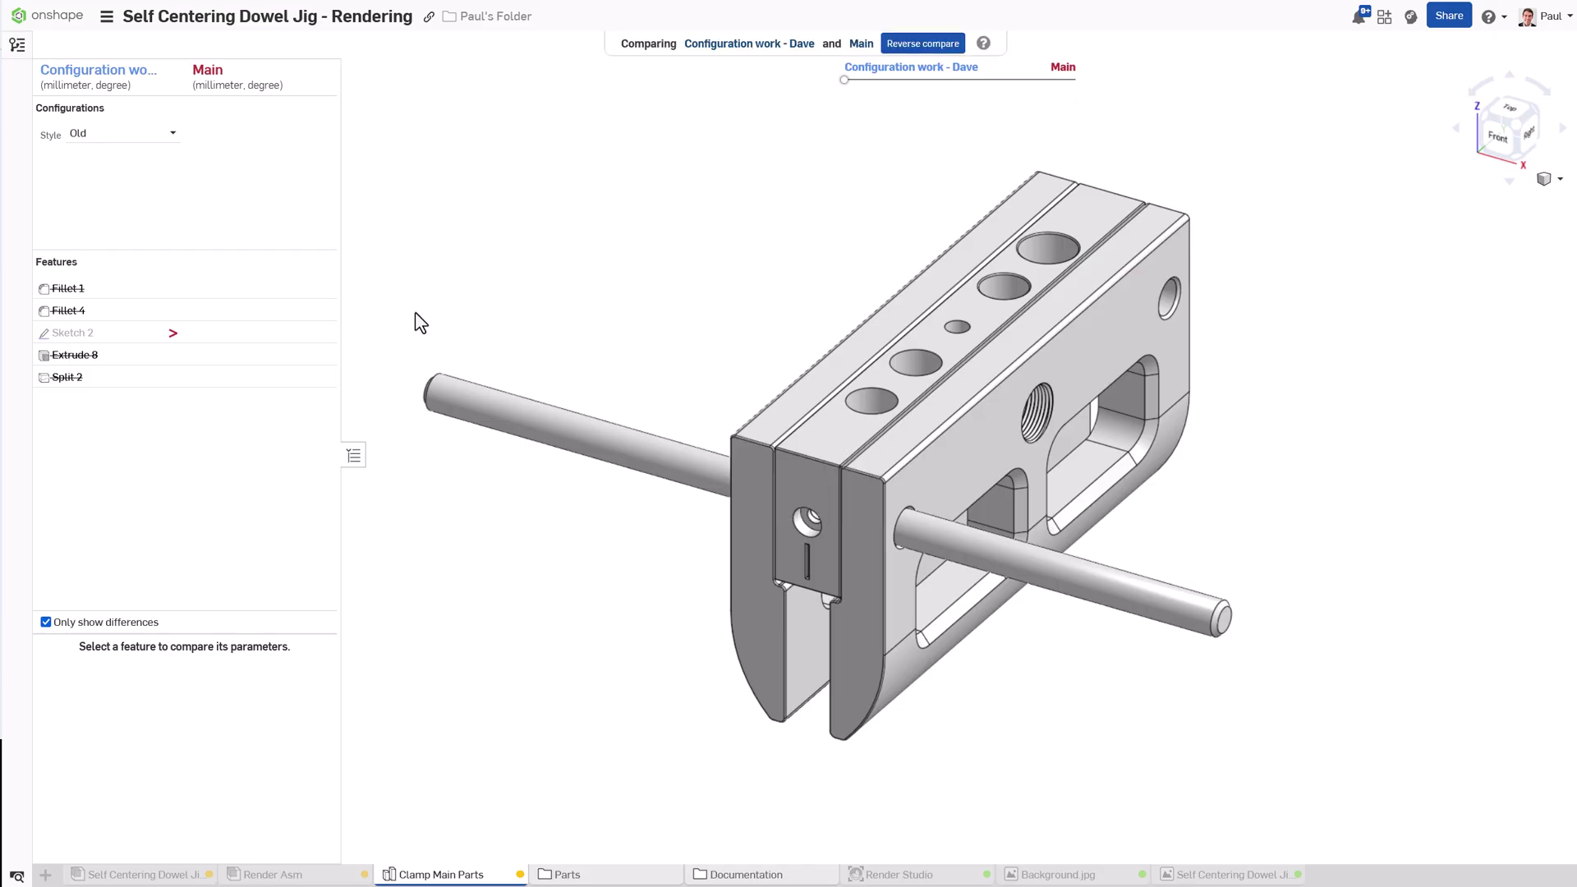
click(173, 135)
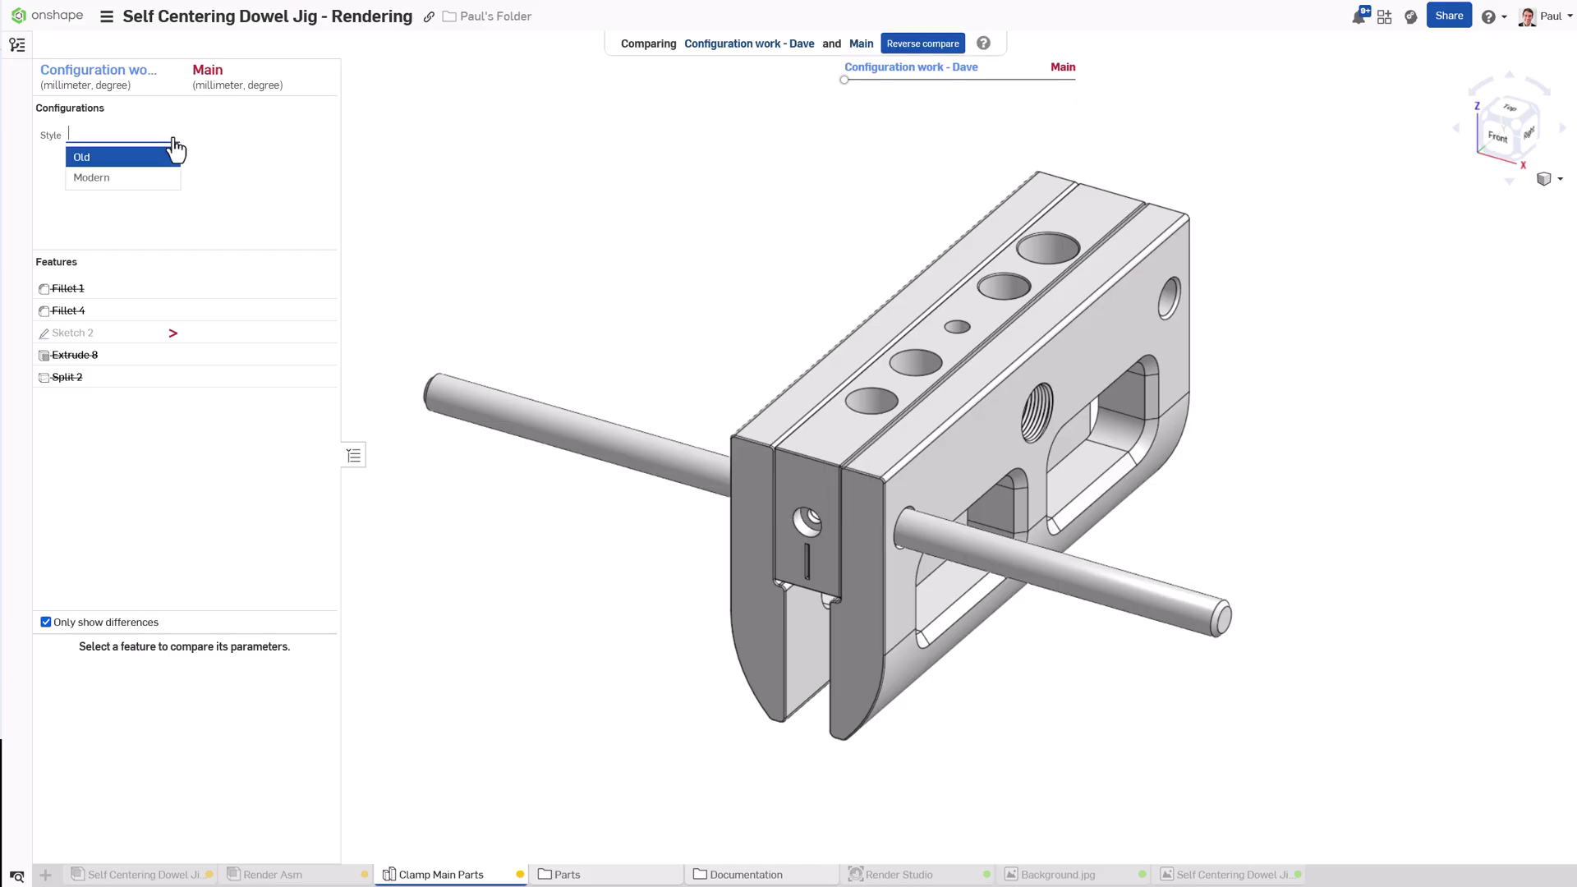
click(158, 179)
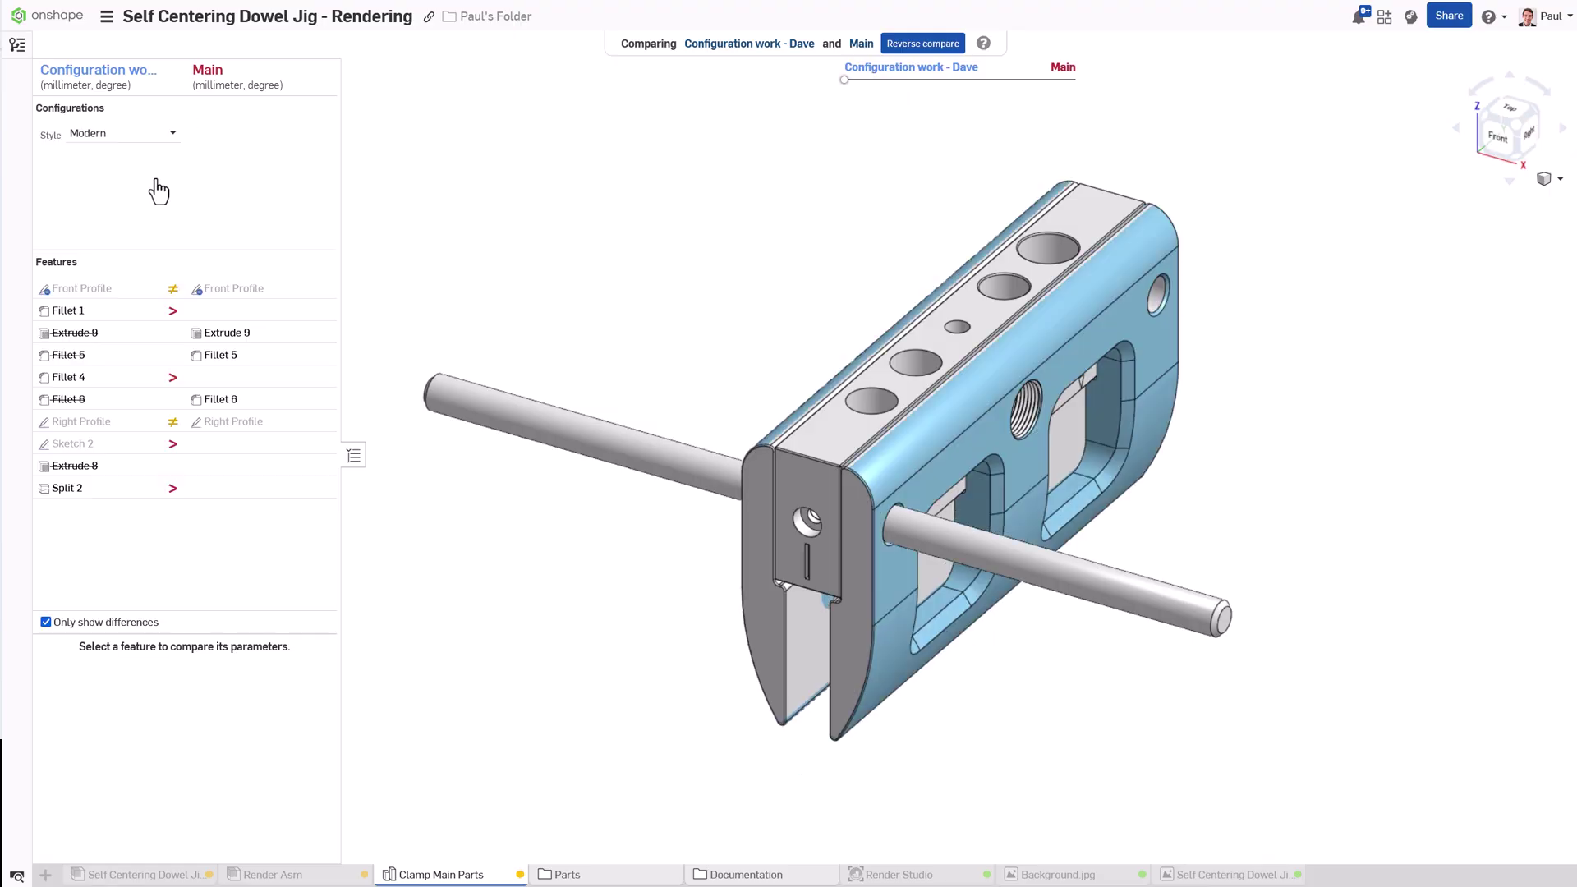
Show the comparison in perspective and slide it toward the Main version
click(1552, 179)
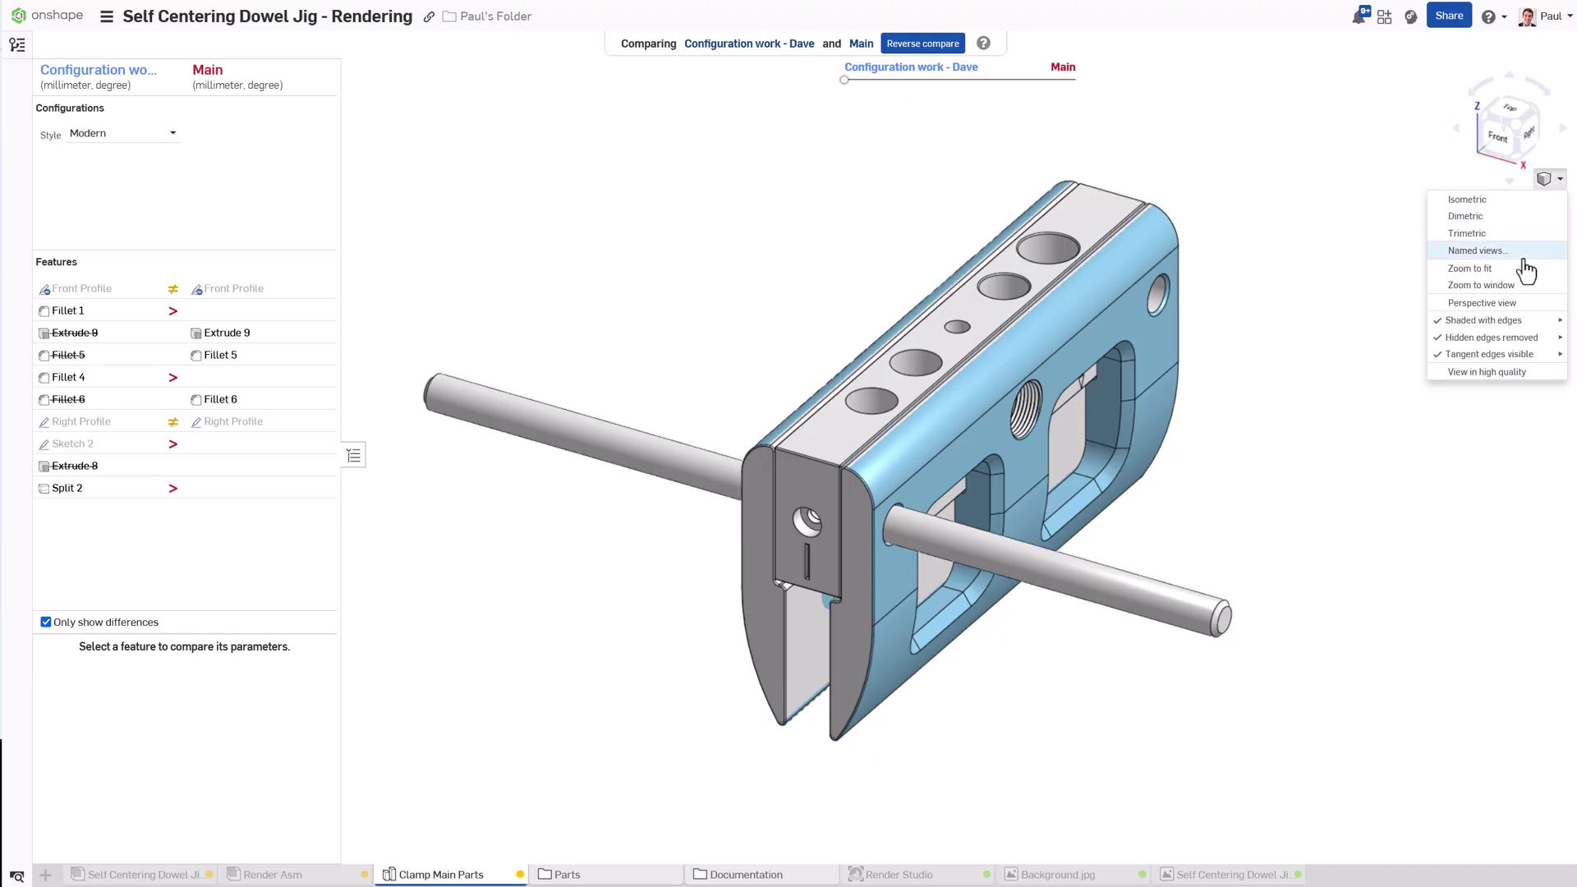
click(1516, 303)
right_drag(1309, 401, 1269, 394)
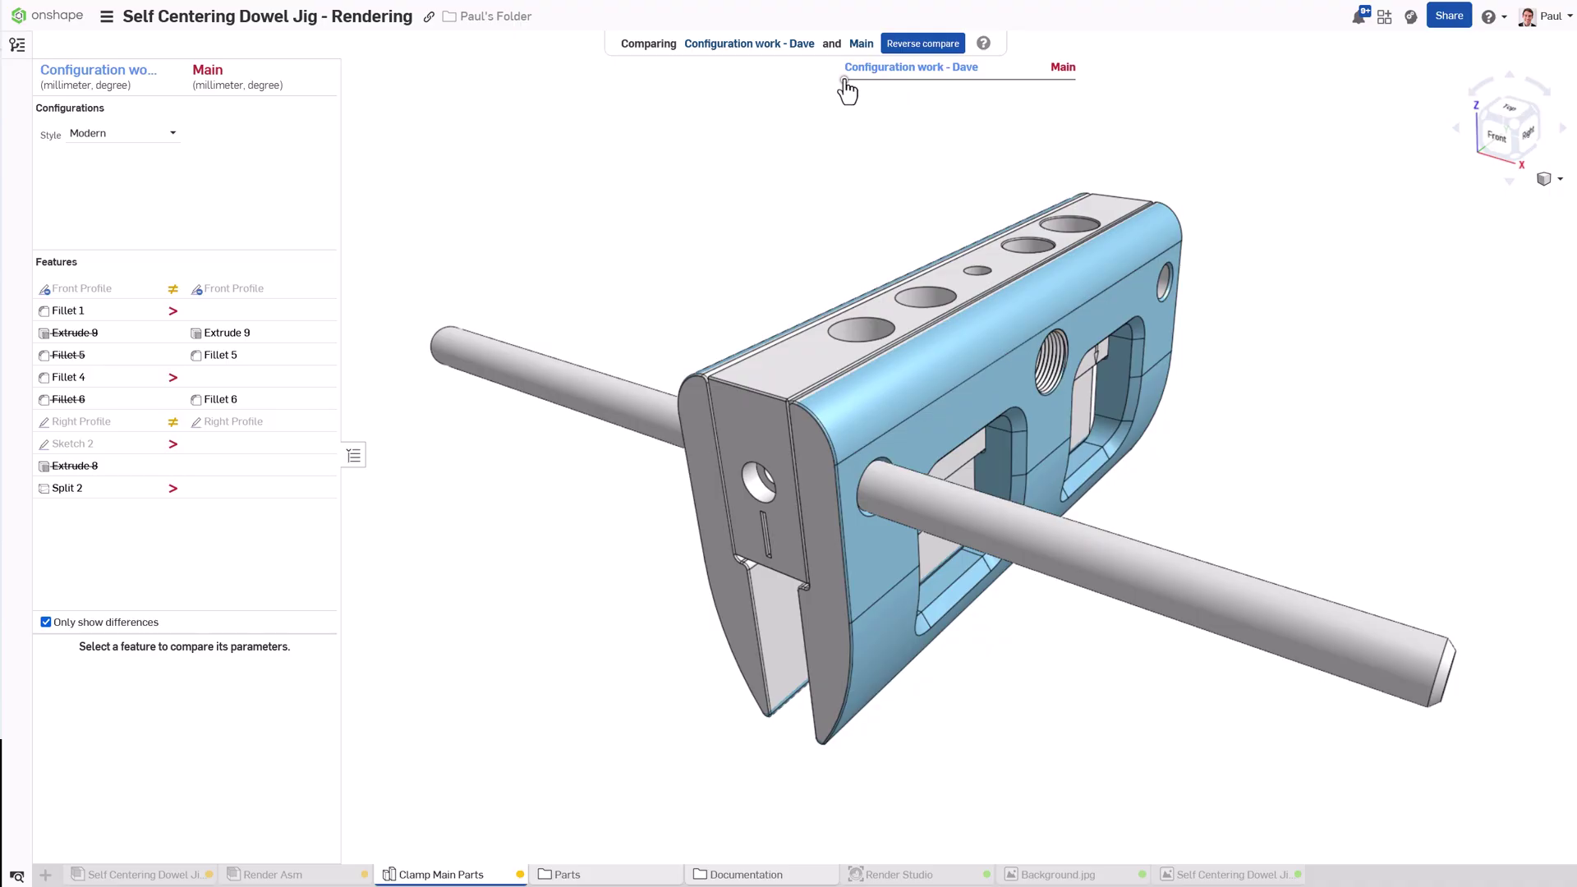
drag(845, 80, 710, 201)
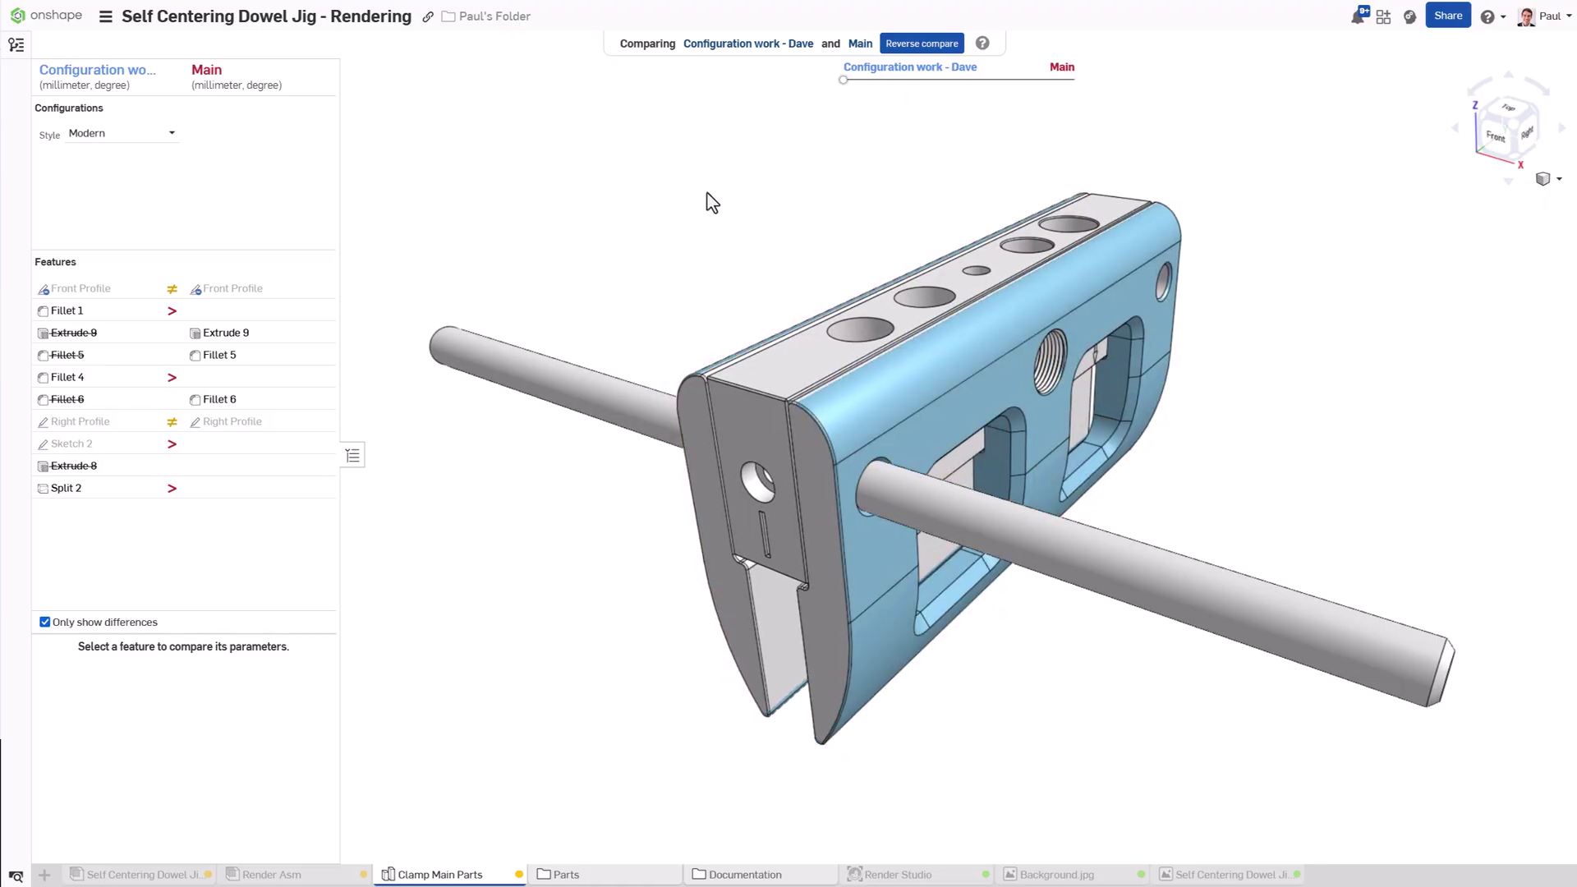
Switch to the Main workspace and its Self Centering Dowel Jig assembly
click(24, 49)
click(214, 203)
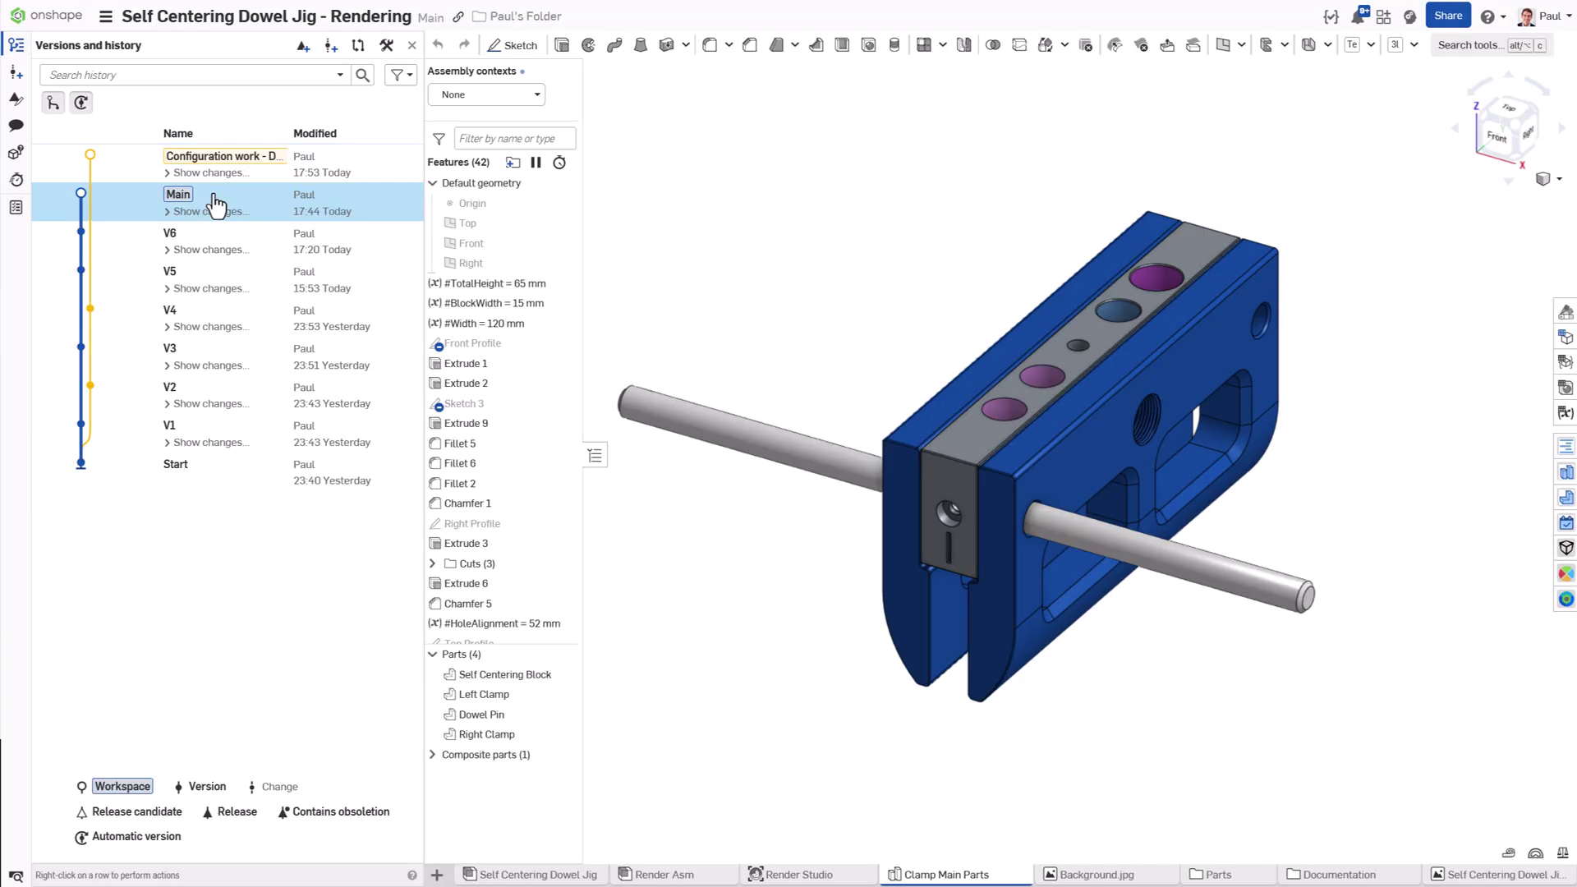
click(534, 874)
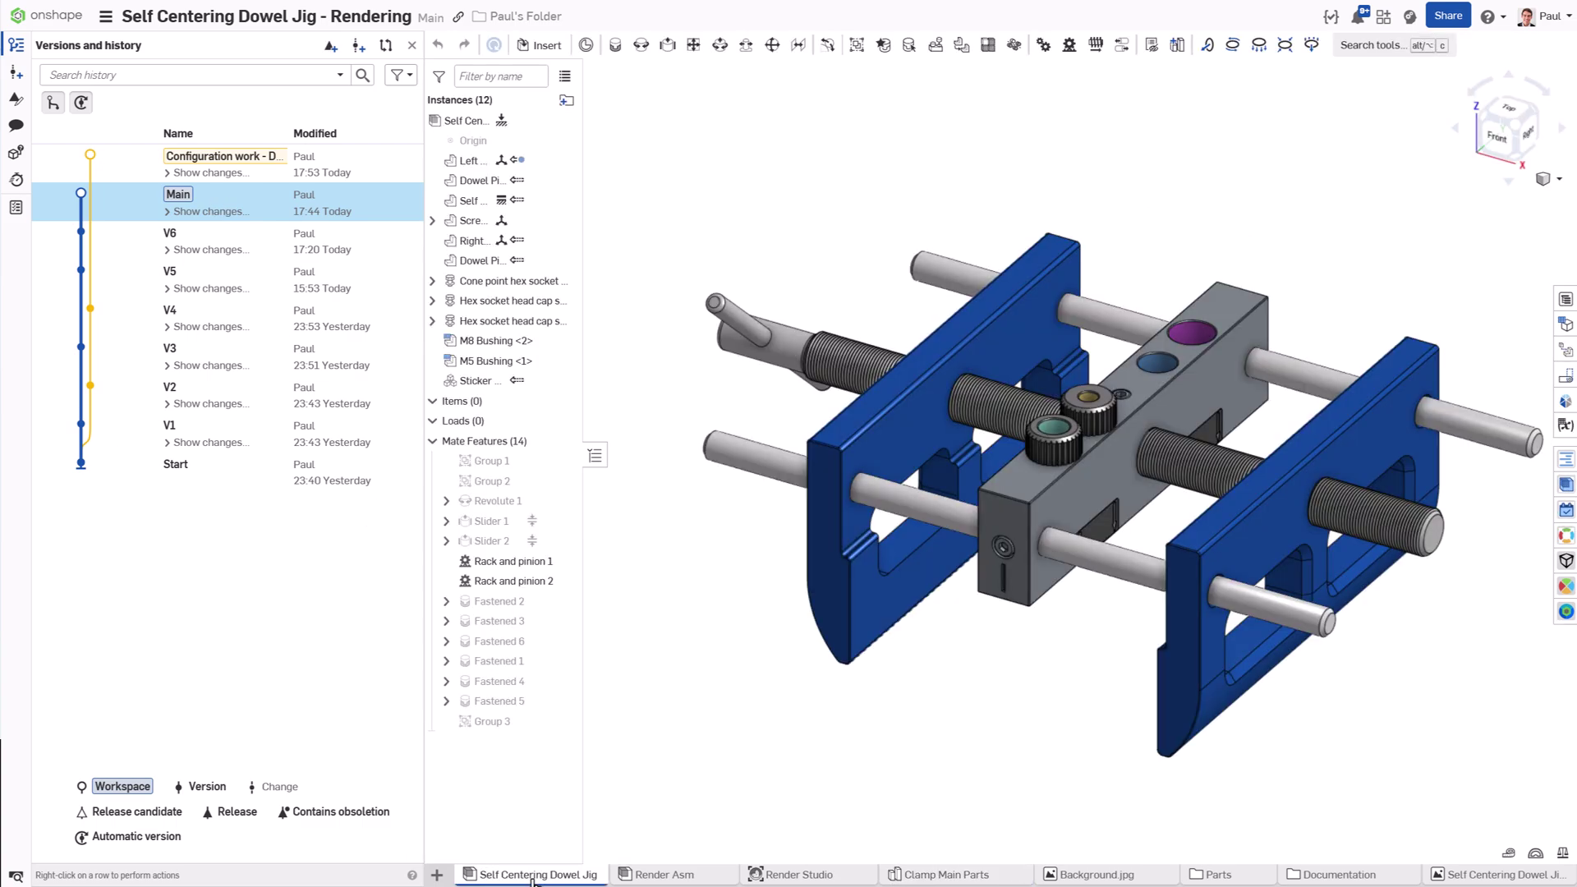
Merge Configuration work into Main with Replace, keeping Main's Render Studio, Background.jpg and last jig tab
right_click(351, 170)
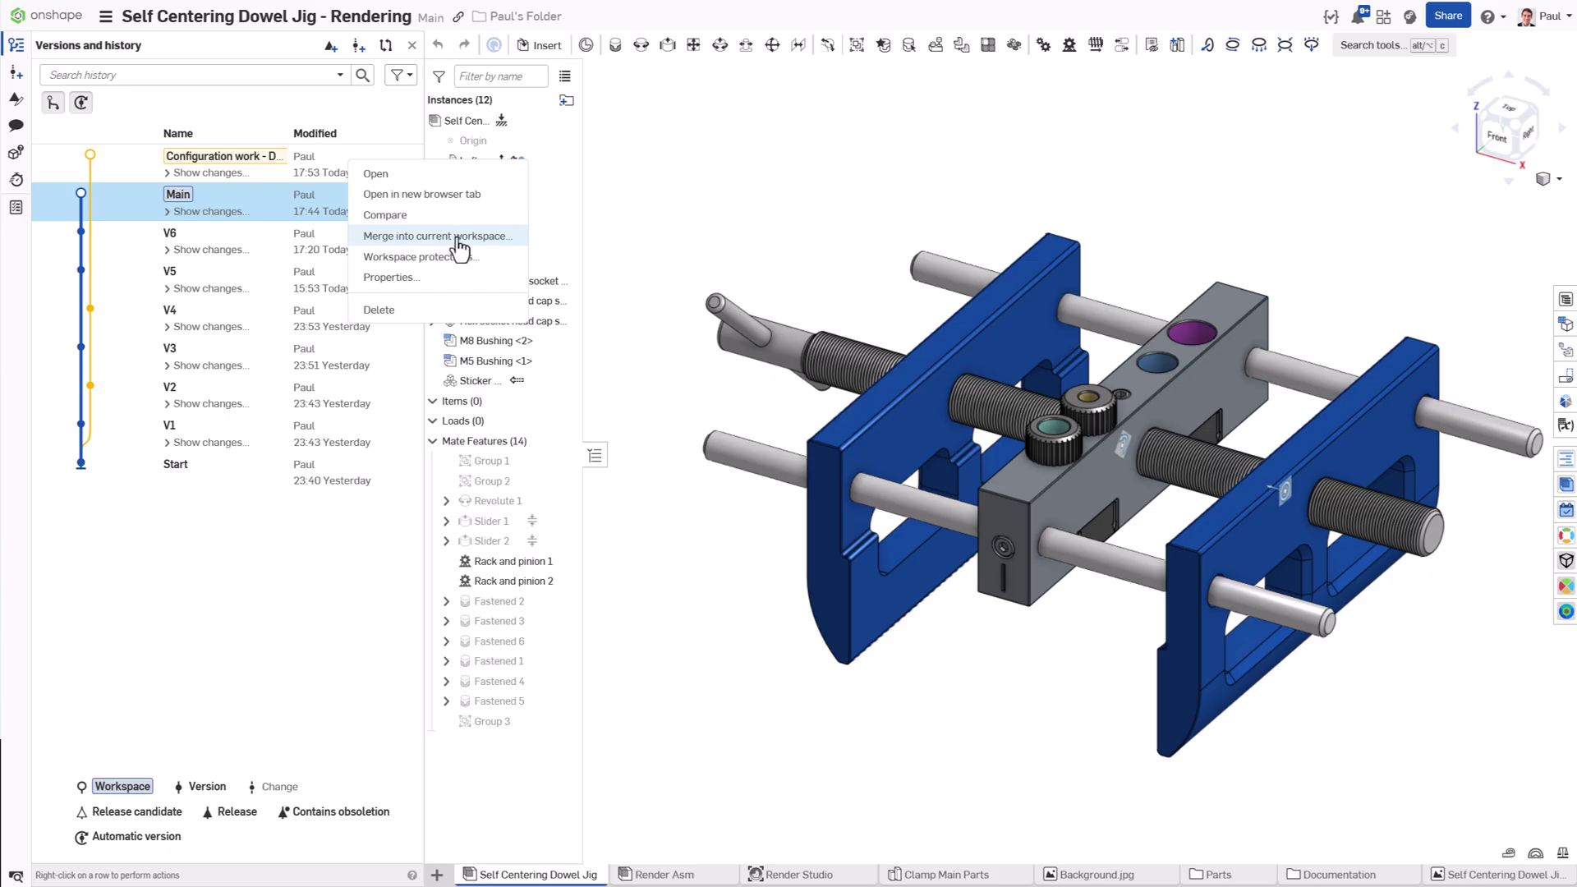
click(520, 238)
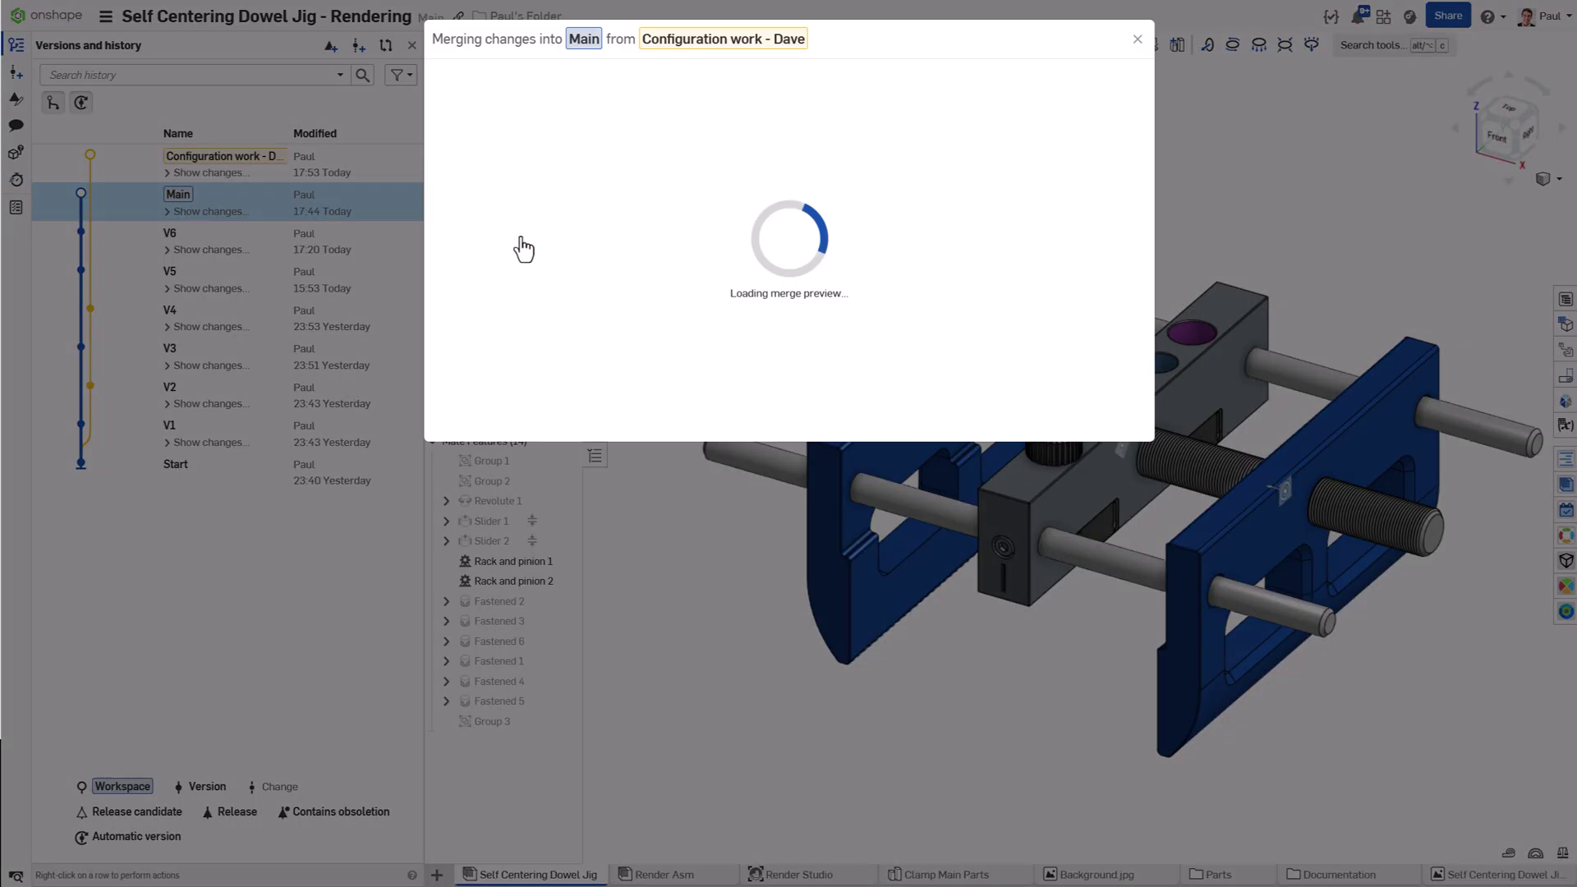
click(1135, 130)
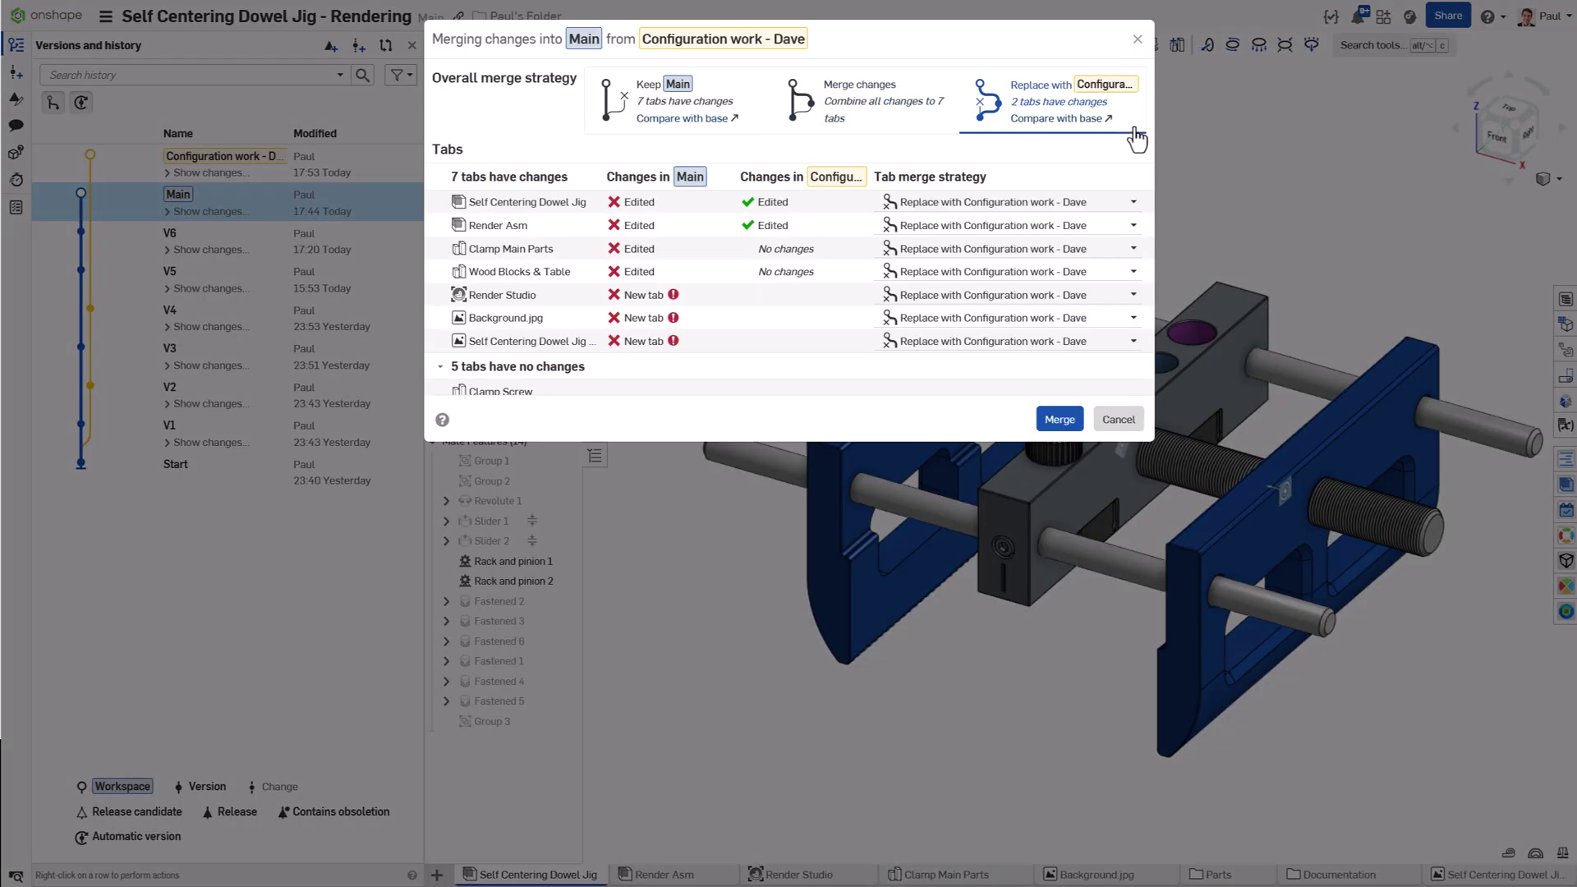
click(1133, 294)
click(1121, 320)
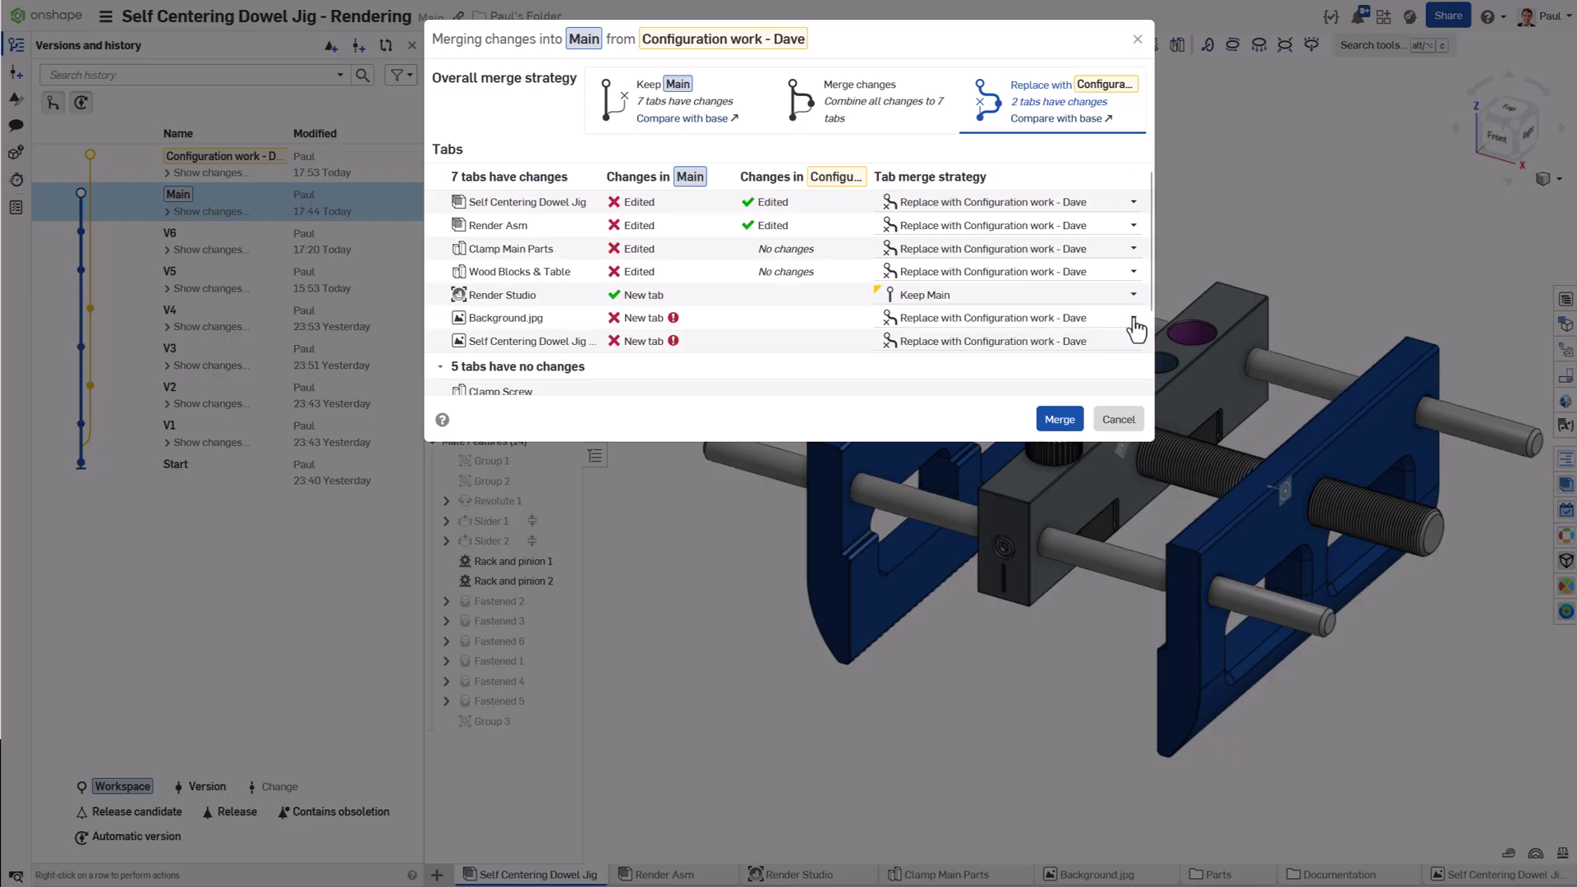
click(1133, 317)
click(1127, 342)
click(1129, 341)
click(1130, 297)
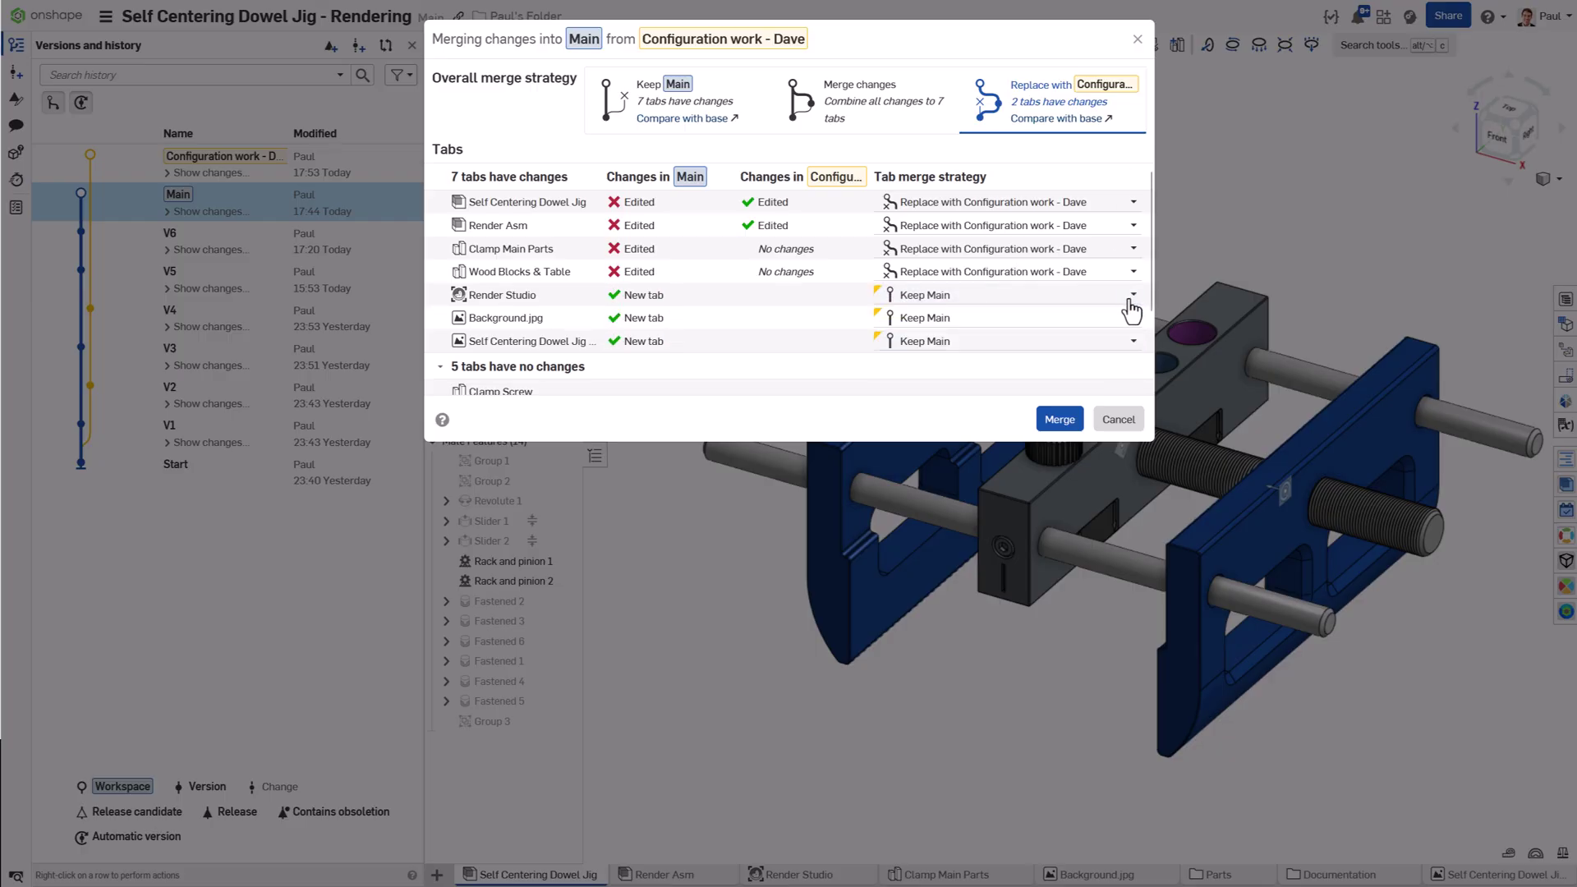
click(1078, 428)
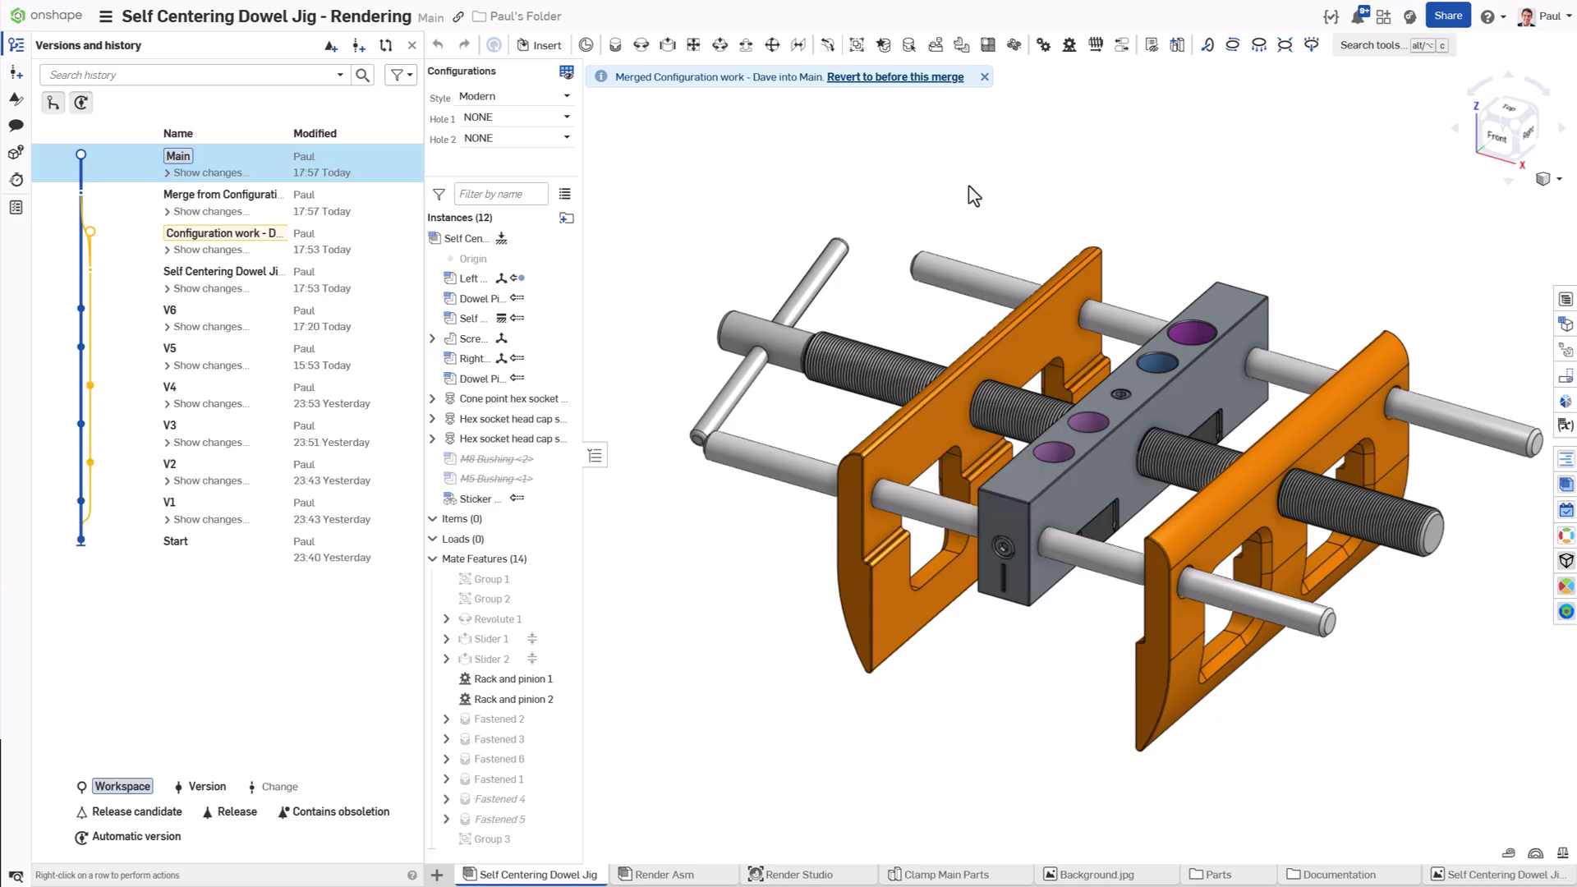
Dismiss the merge notice and set Style to Old, Hole 1 to M6 and Hole 2 to M8
click(984, 77)
click(566, 99)
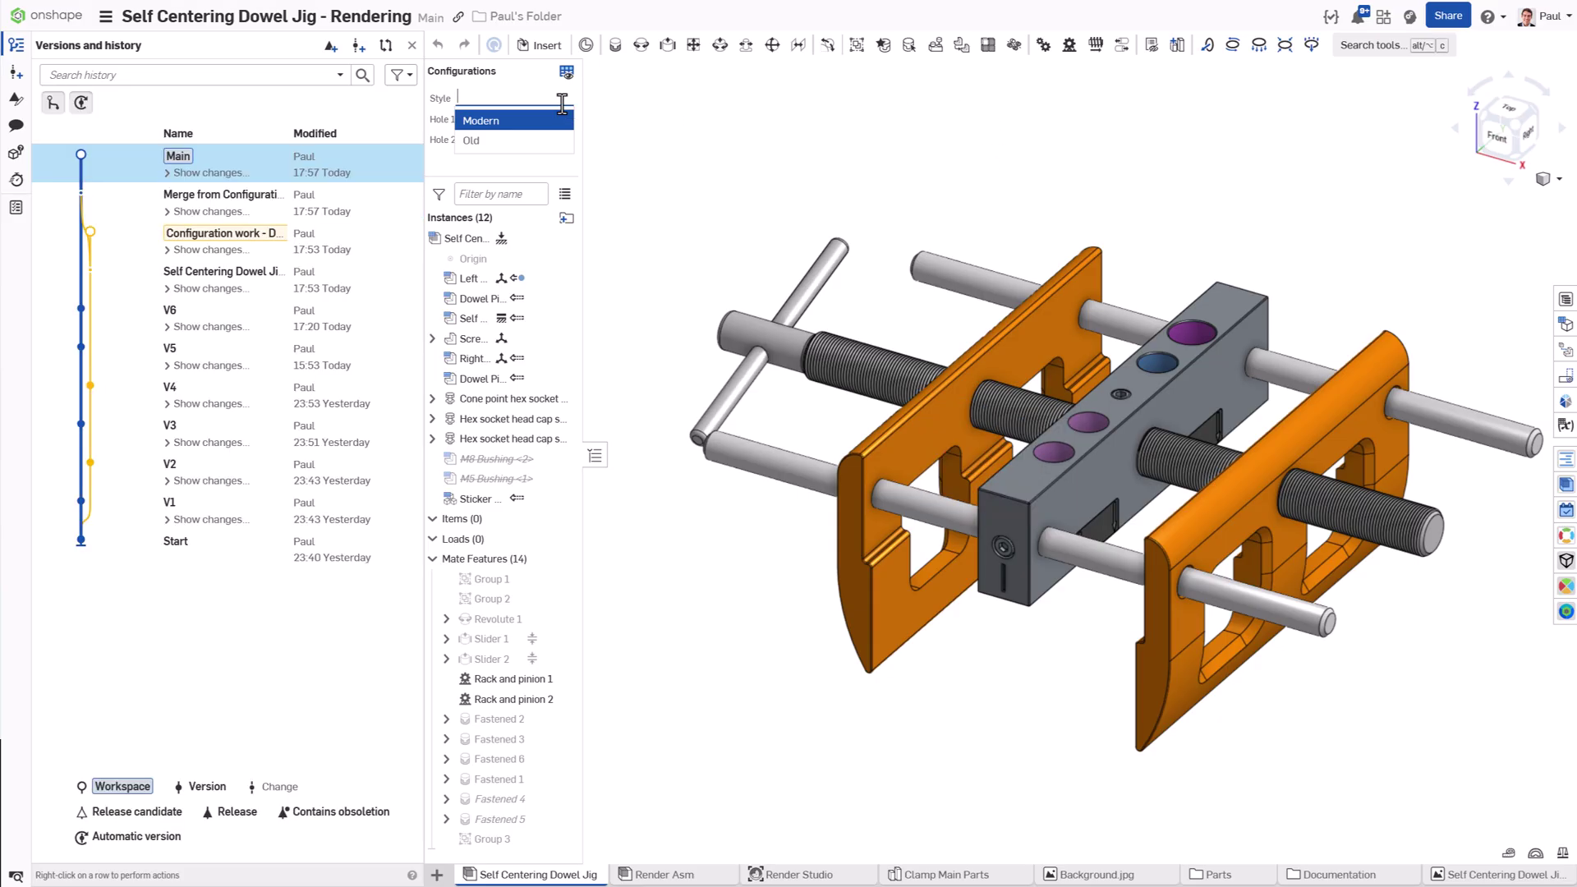
click(553, 152)
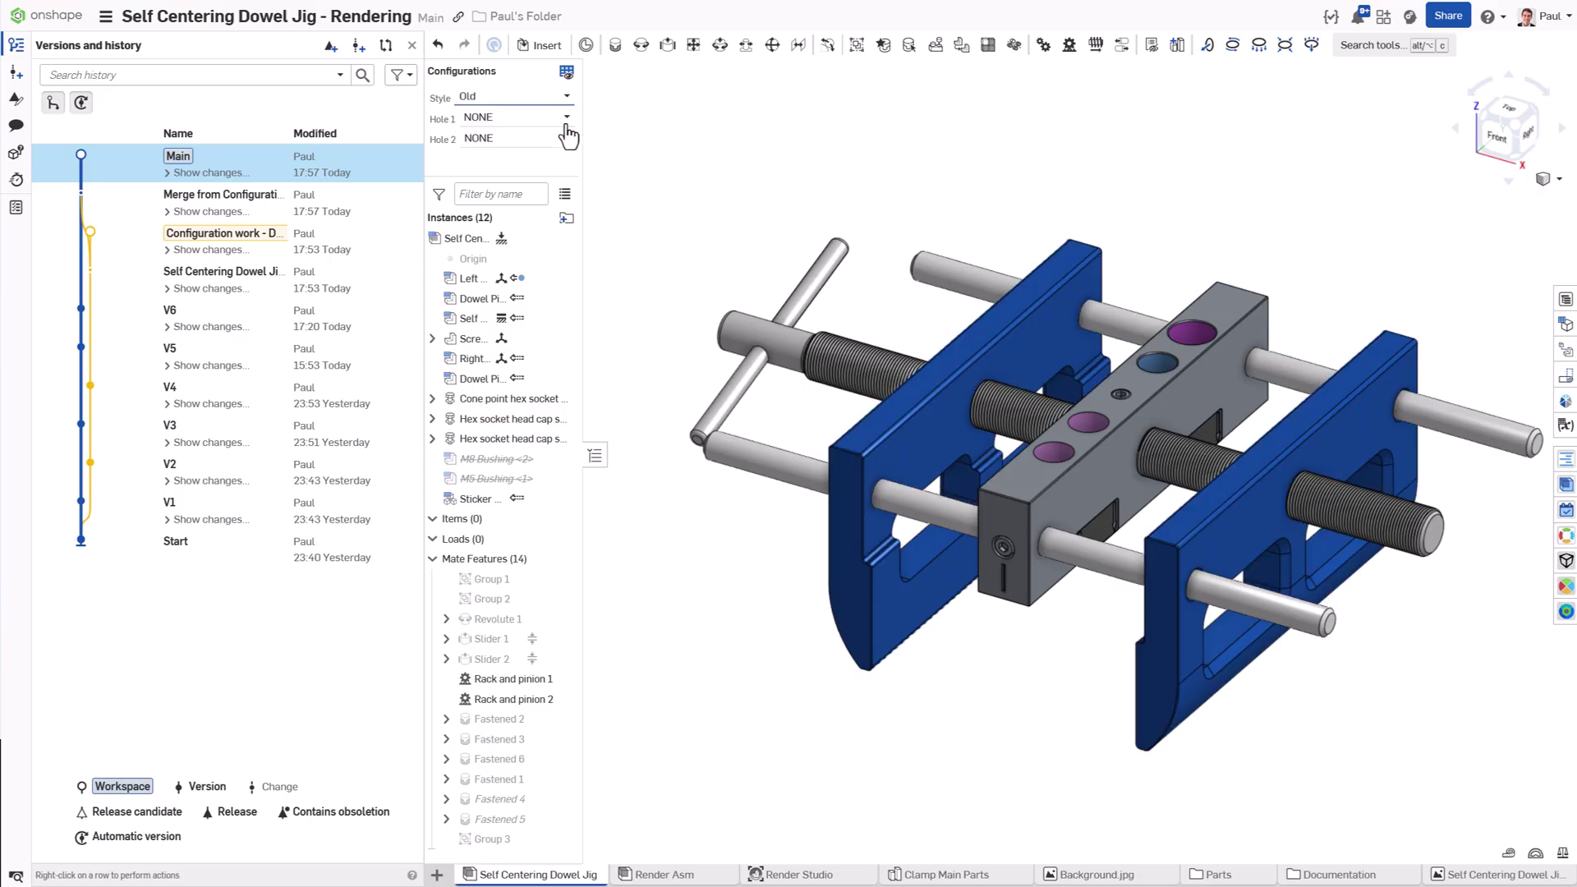
click(565, 117)
click(560, 161)
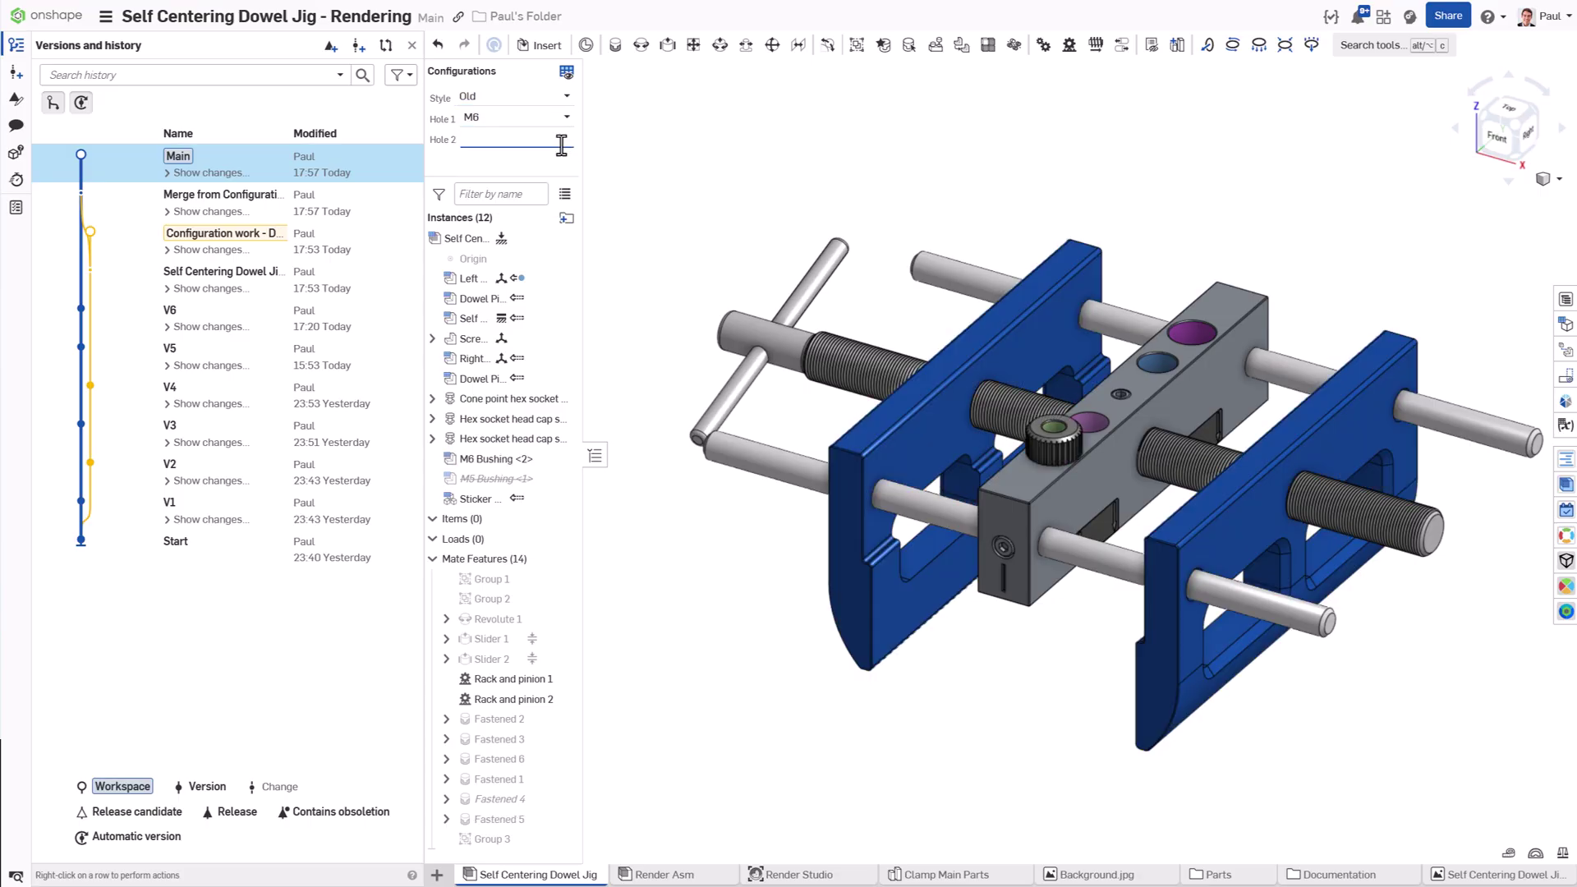
click(561, 138)
click(549, 235)
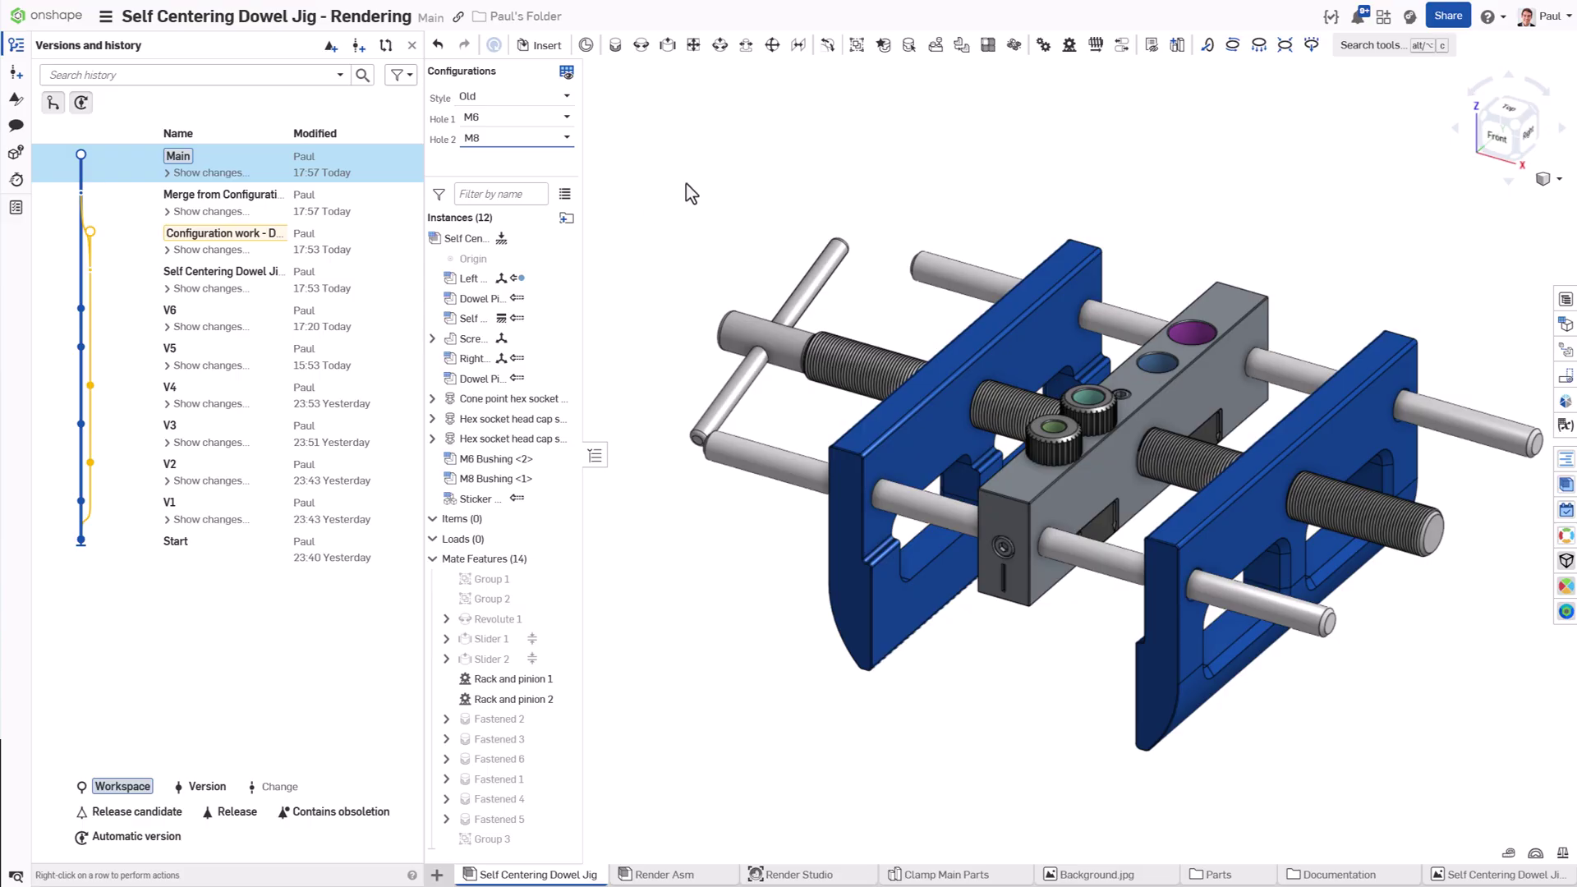
Create a version of Main named 'Merge from Configuration work (Dave)'
click(358, 48)
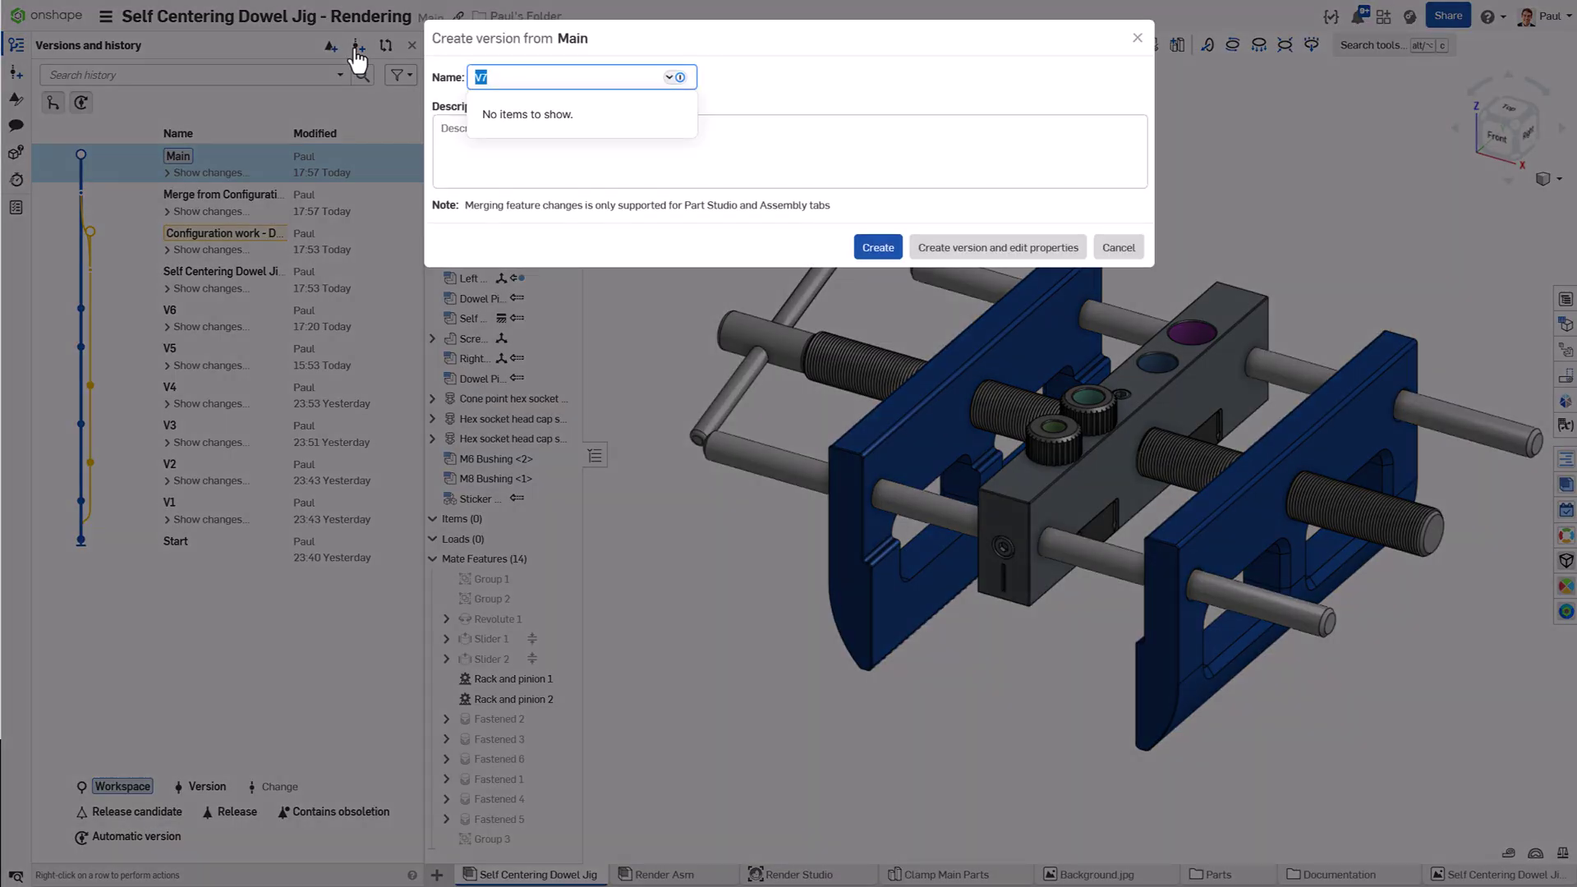
text(Merge from Configuration work (Dave)
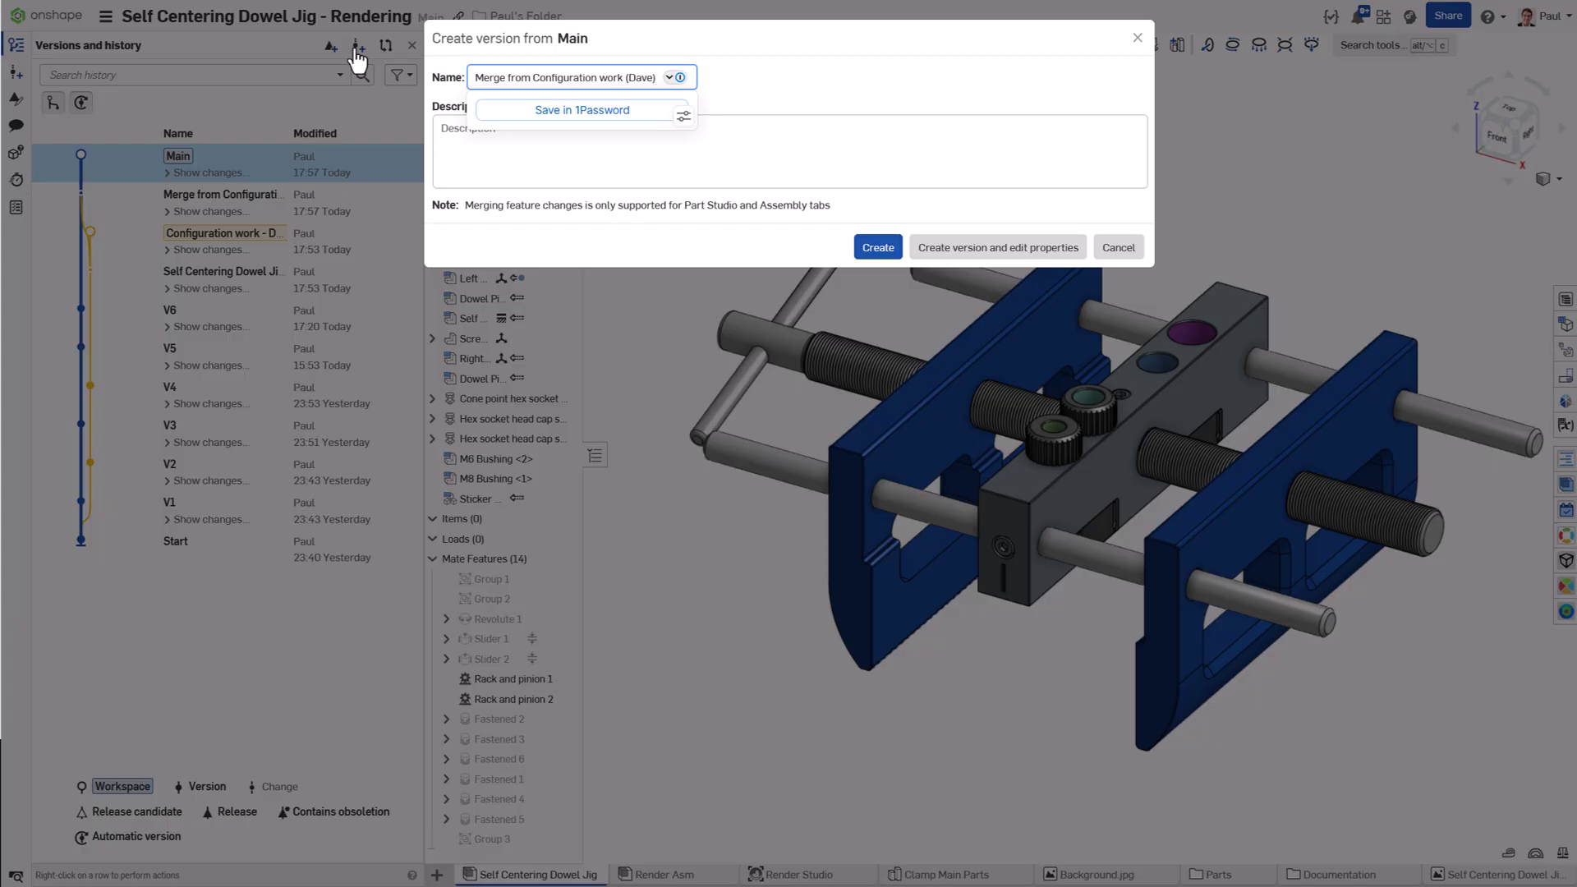
click(878, 247)
click(877, 247)
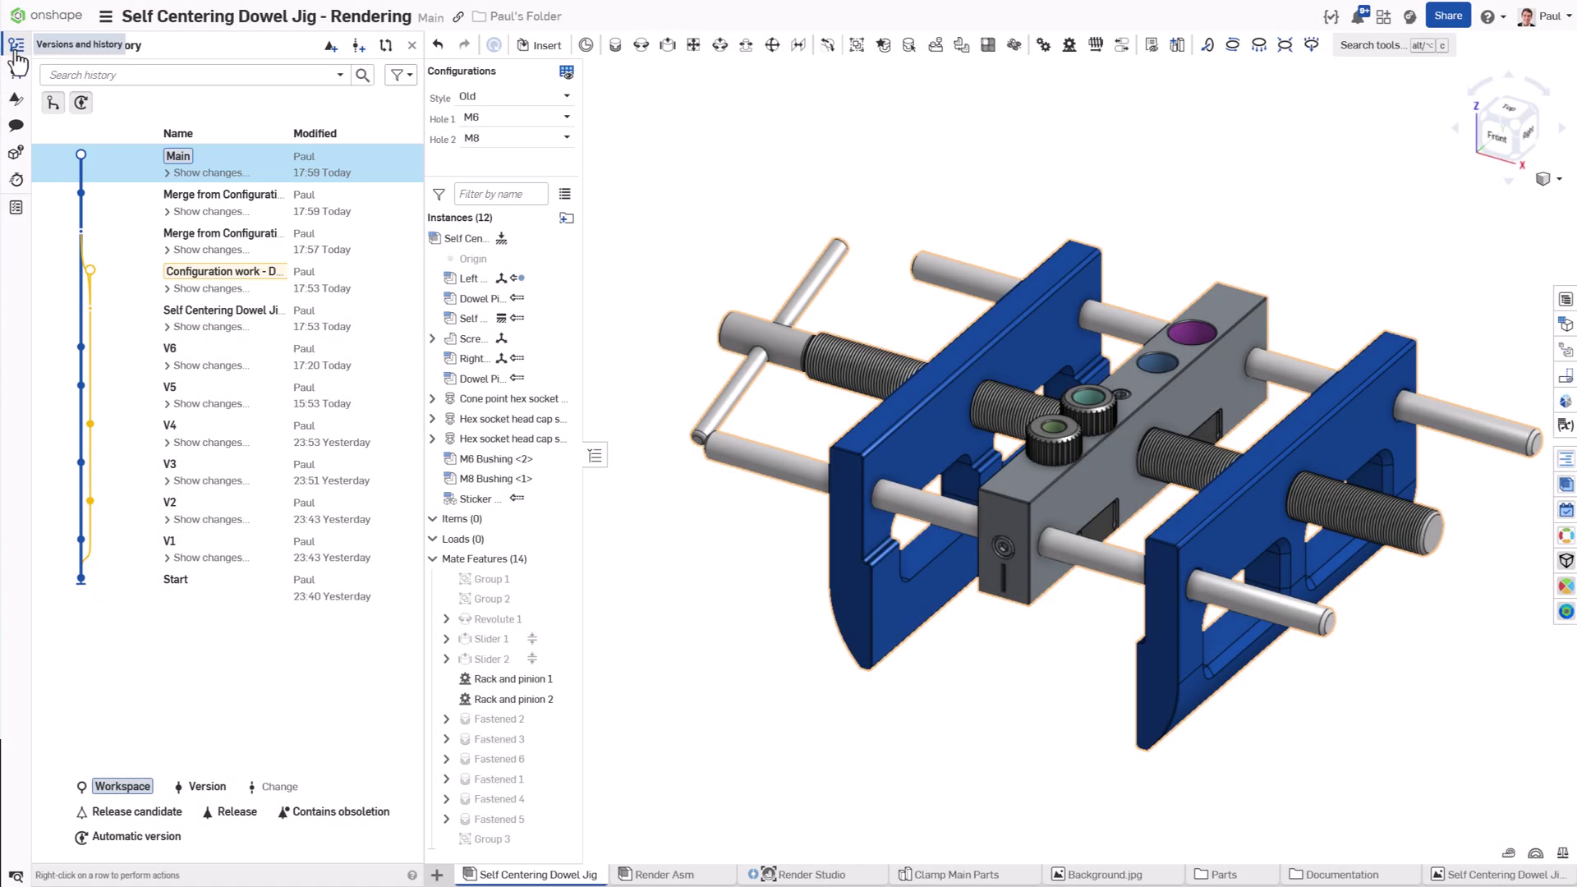
Open the Render Studio tab in edit mode and enlarge the scene view
click(15, 47)
click(483, 875)
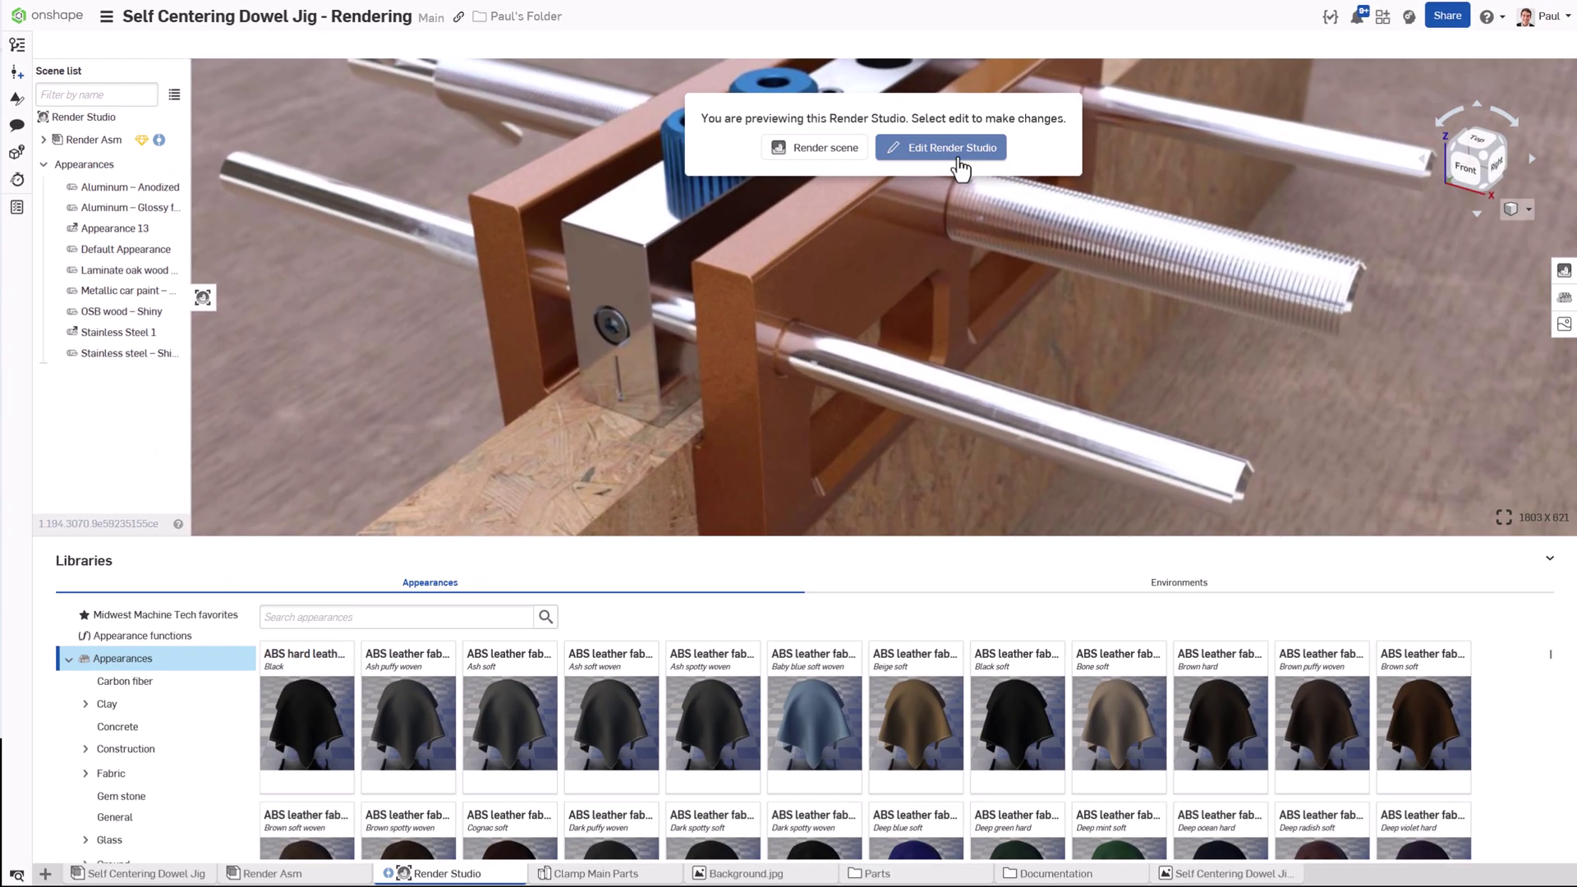
click(957, 158)
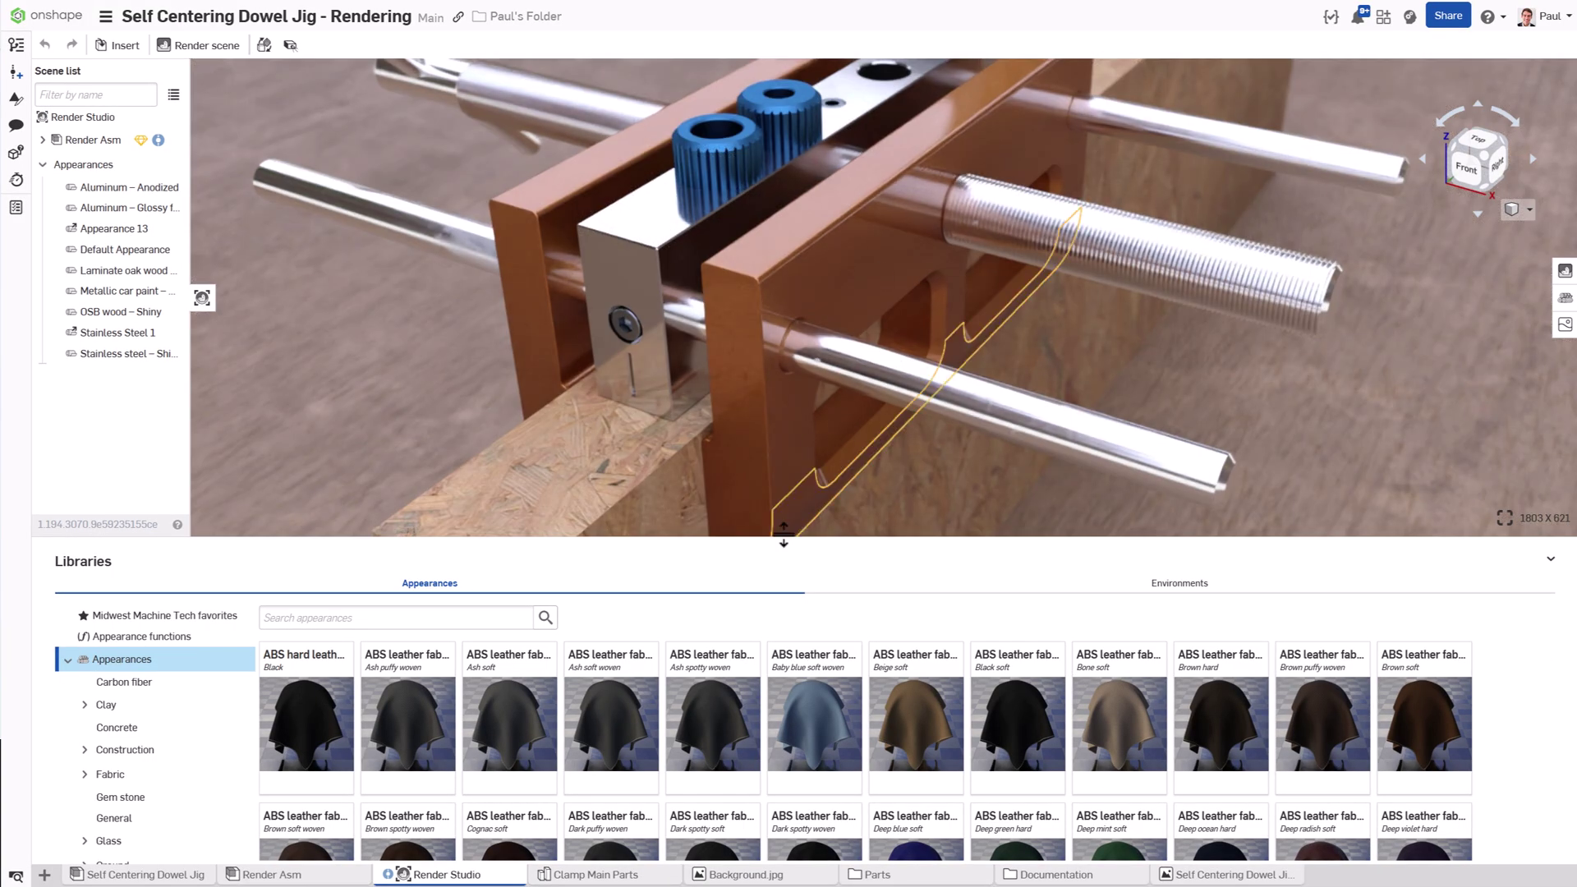
drag(781, 540, 735, 855)
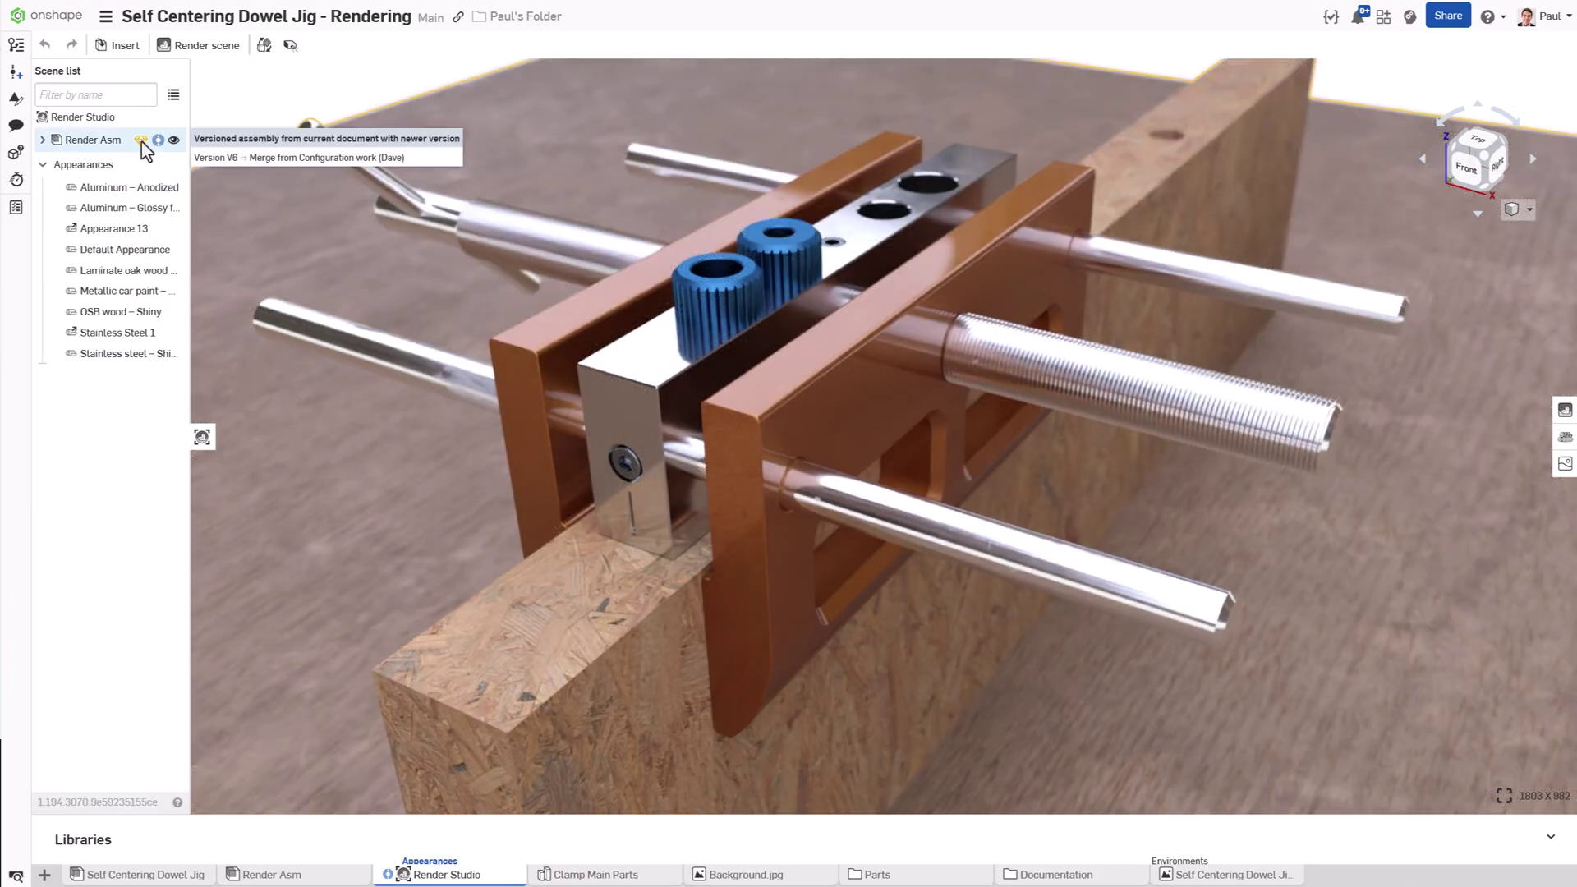
Update Render Asm's linked document to the newest dowel jig version
right_click(106, 141)
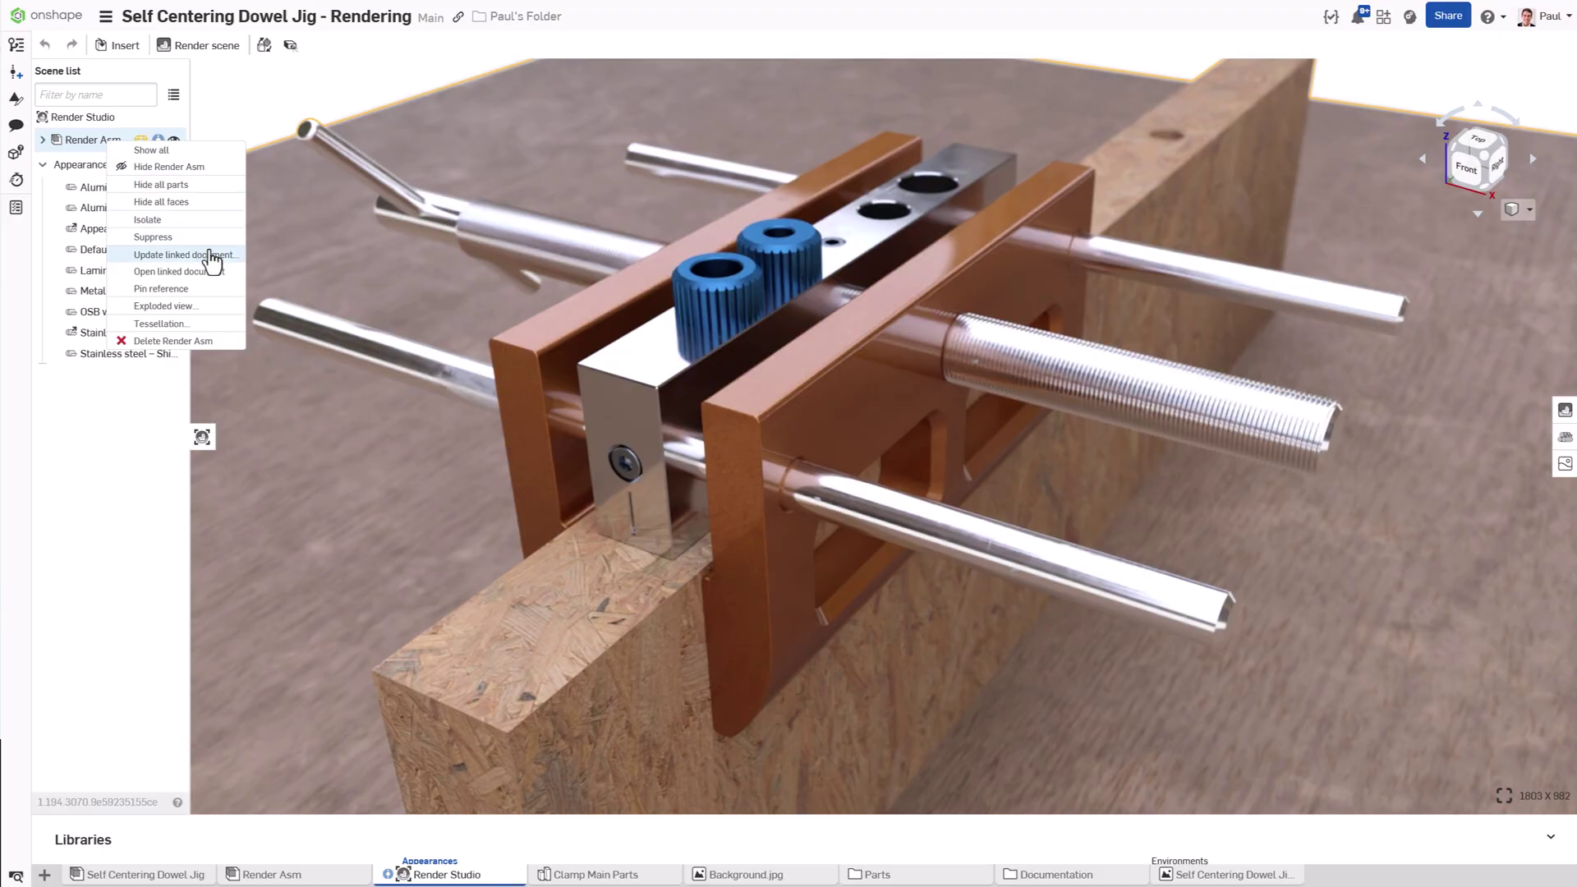
click(220, 256)
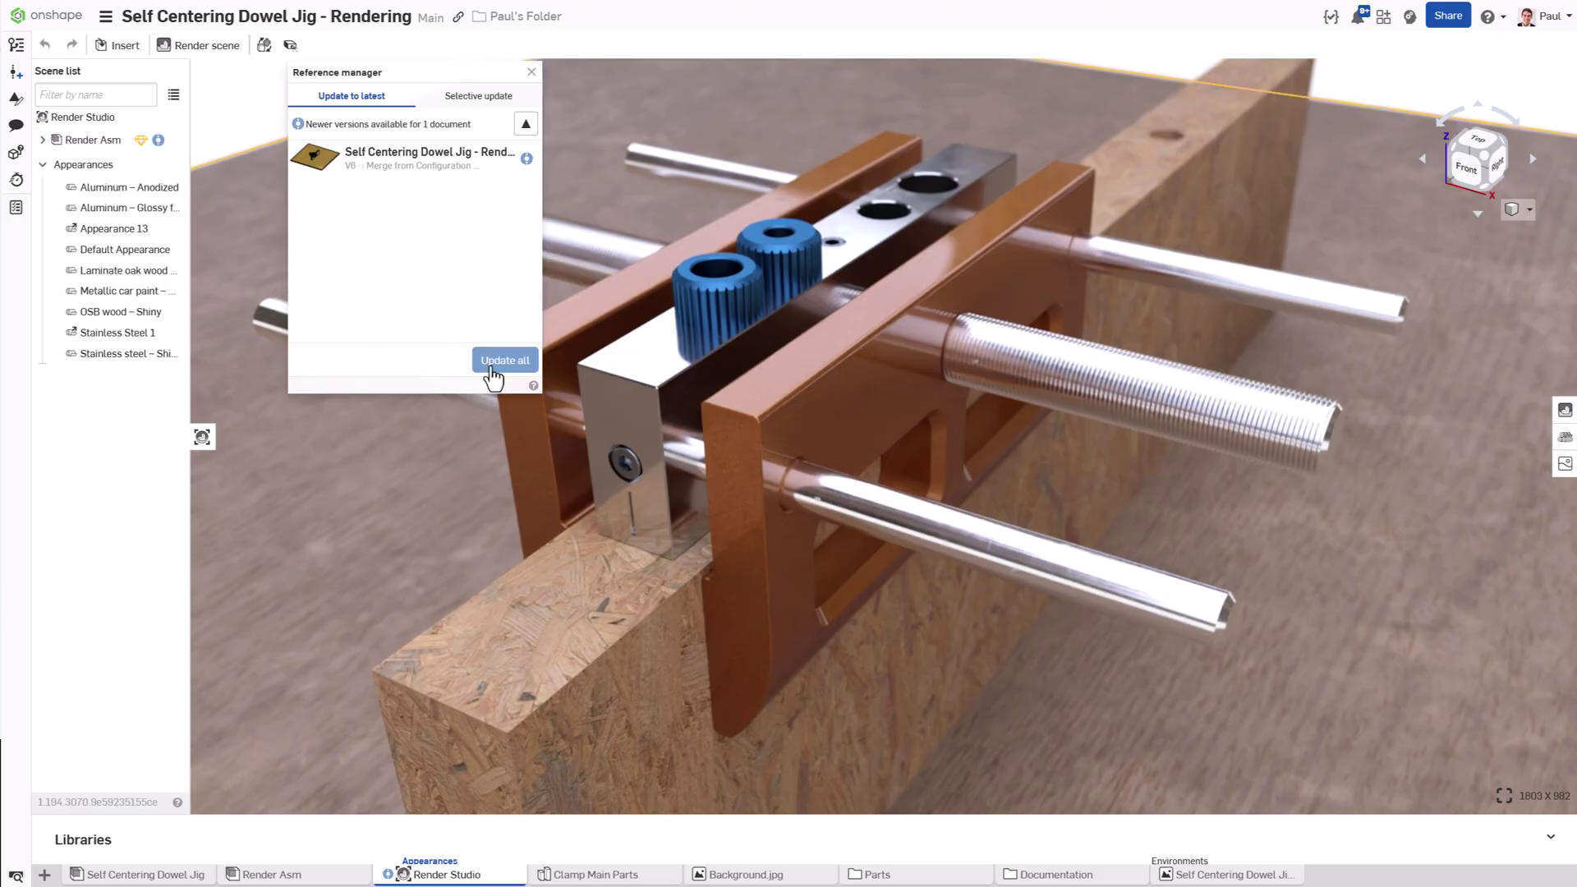
click(492, 370)
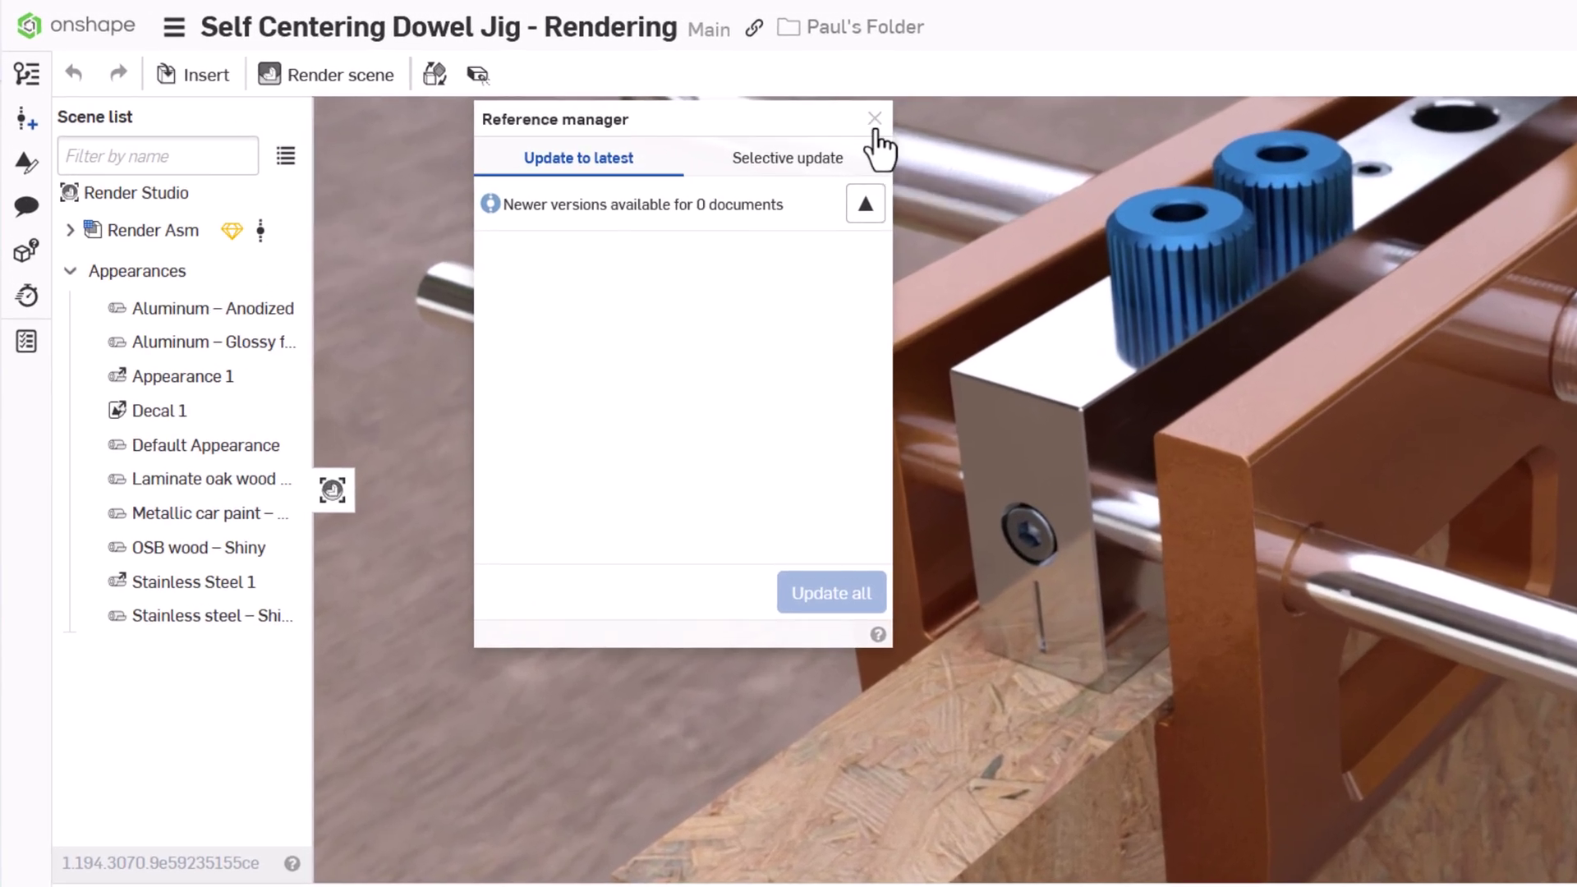
click(531, 71)
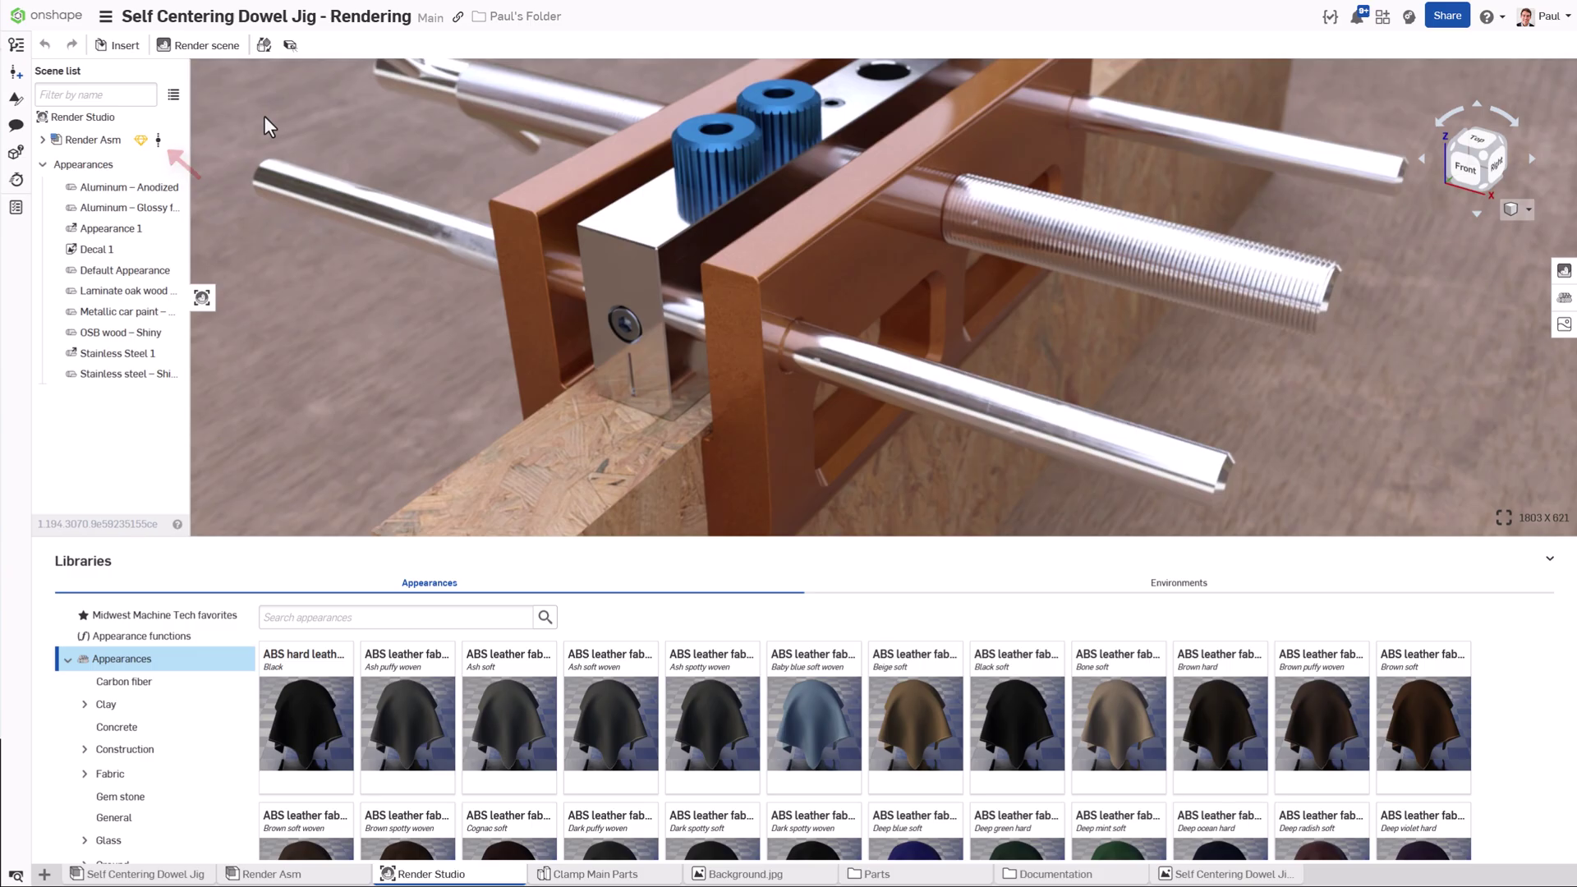
Reconfigure Render Asm to Modern style, Hole 1 M6, Hole 2 M8, 60 mm wood thickness, and regenerate it
mouse_move(142, 142)
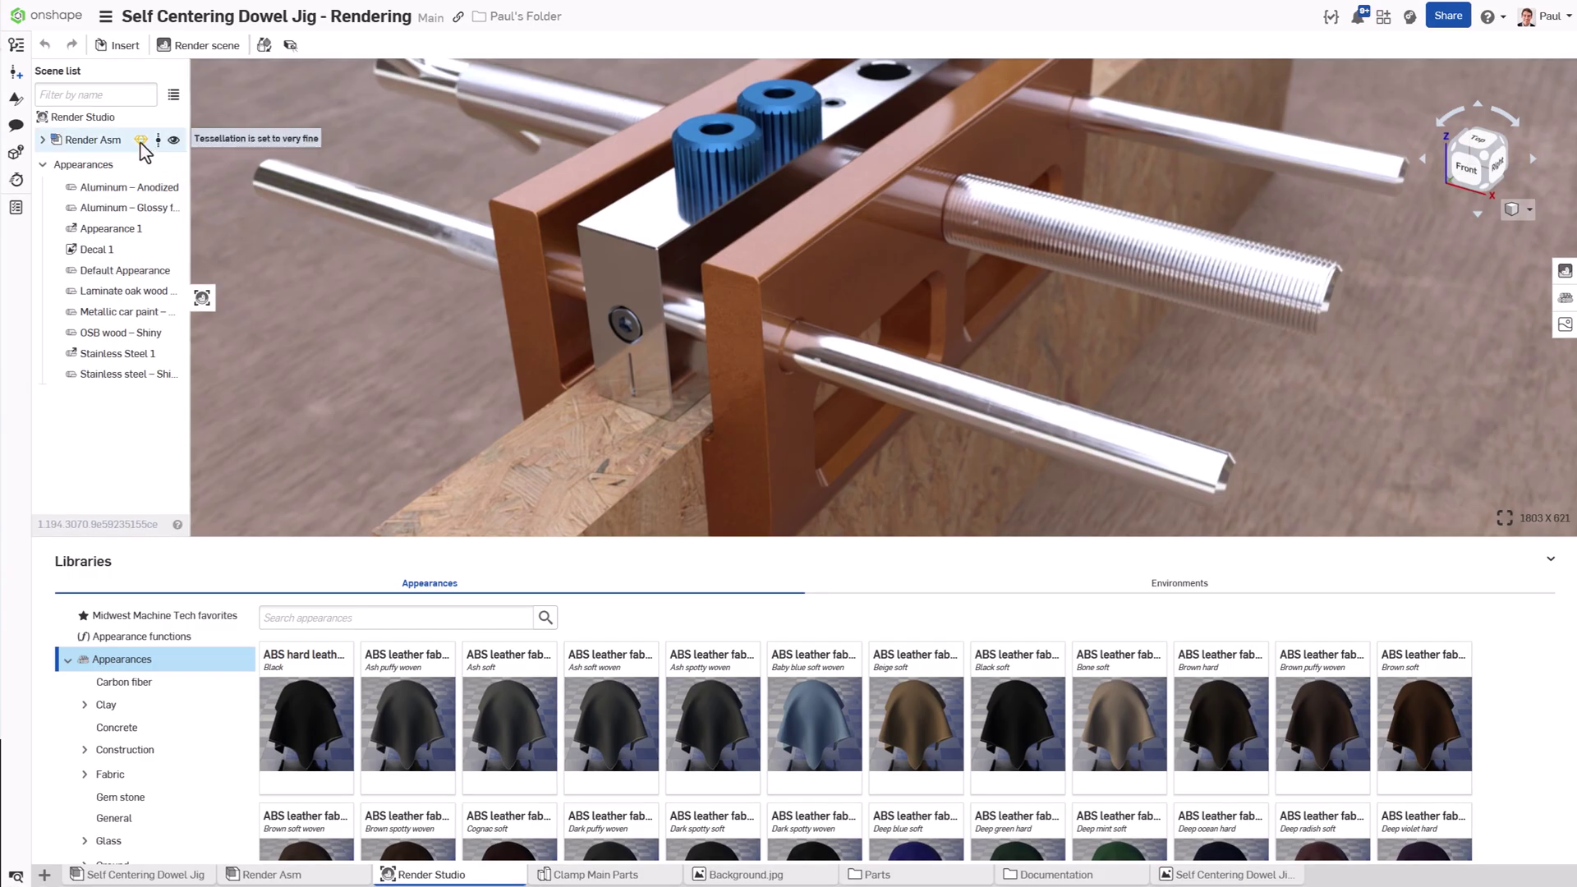
right_click(142, 143)
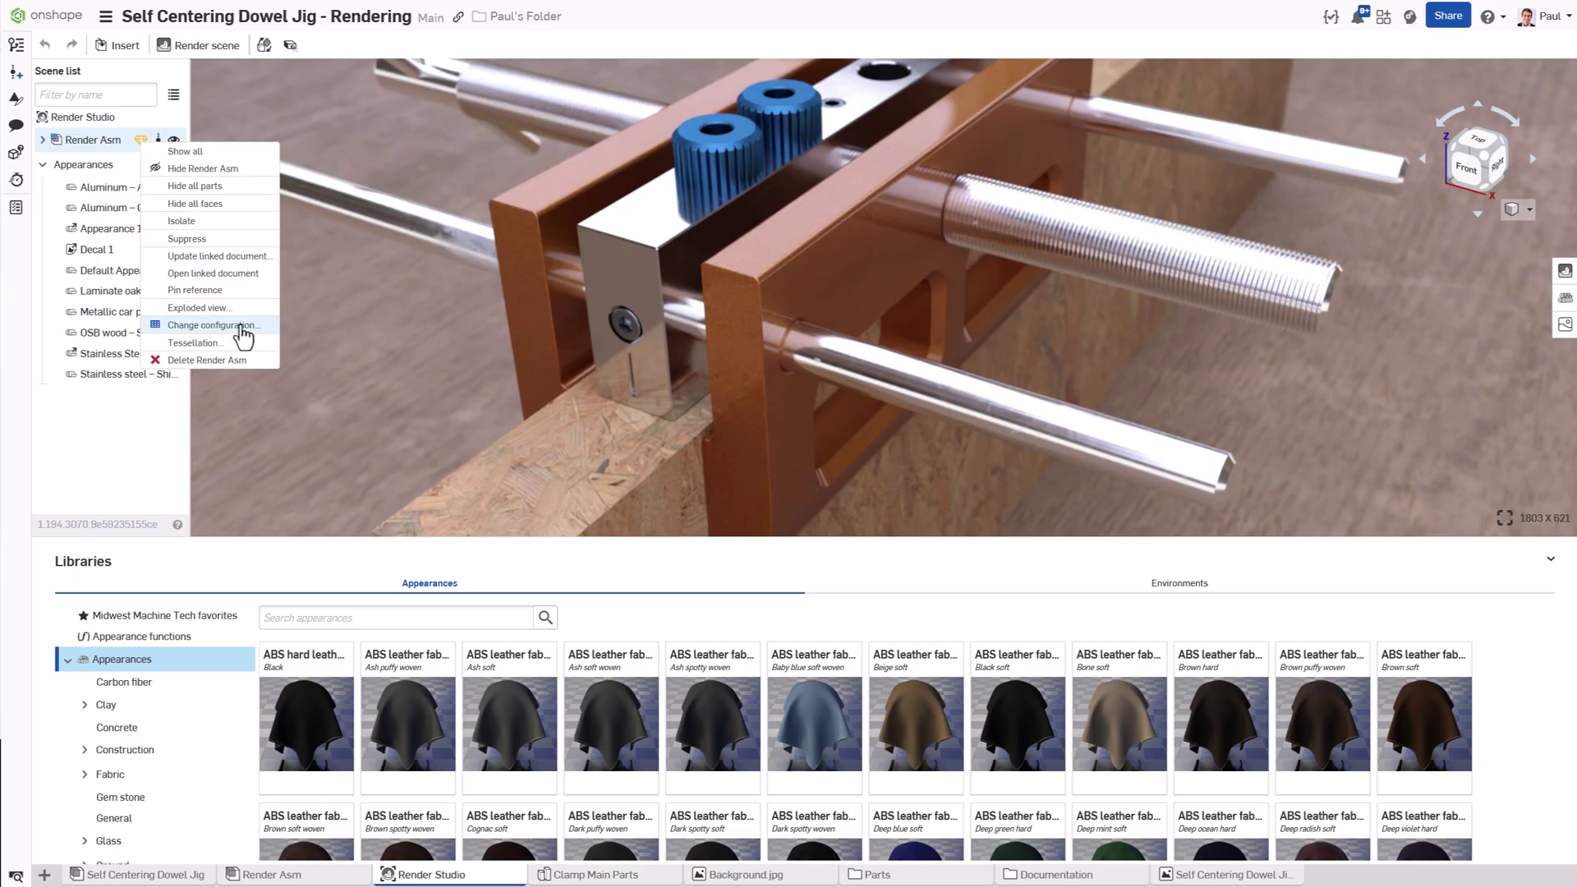
click(266, 325)
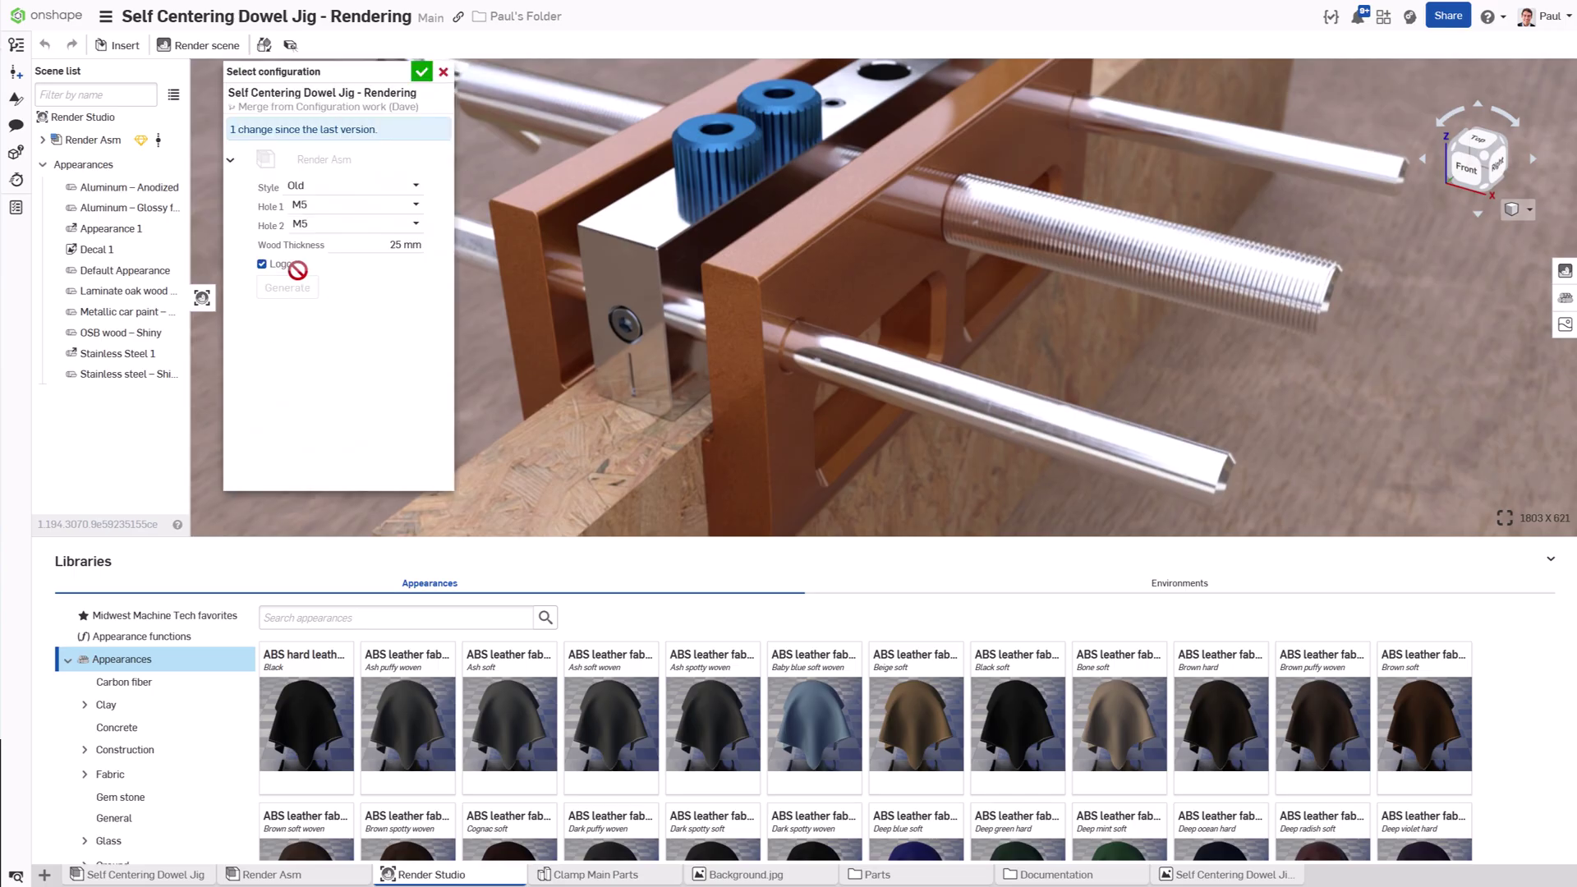
click(374, 190)
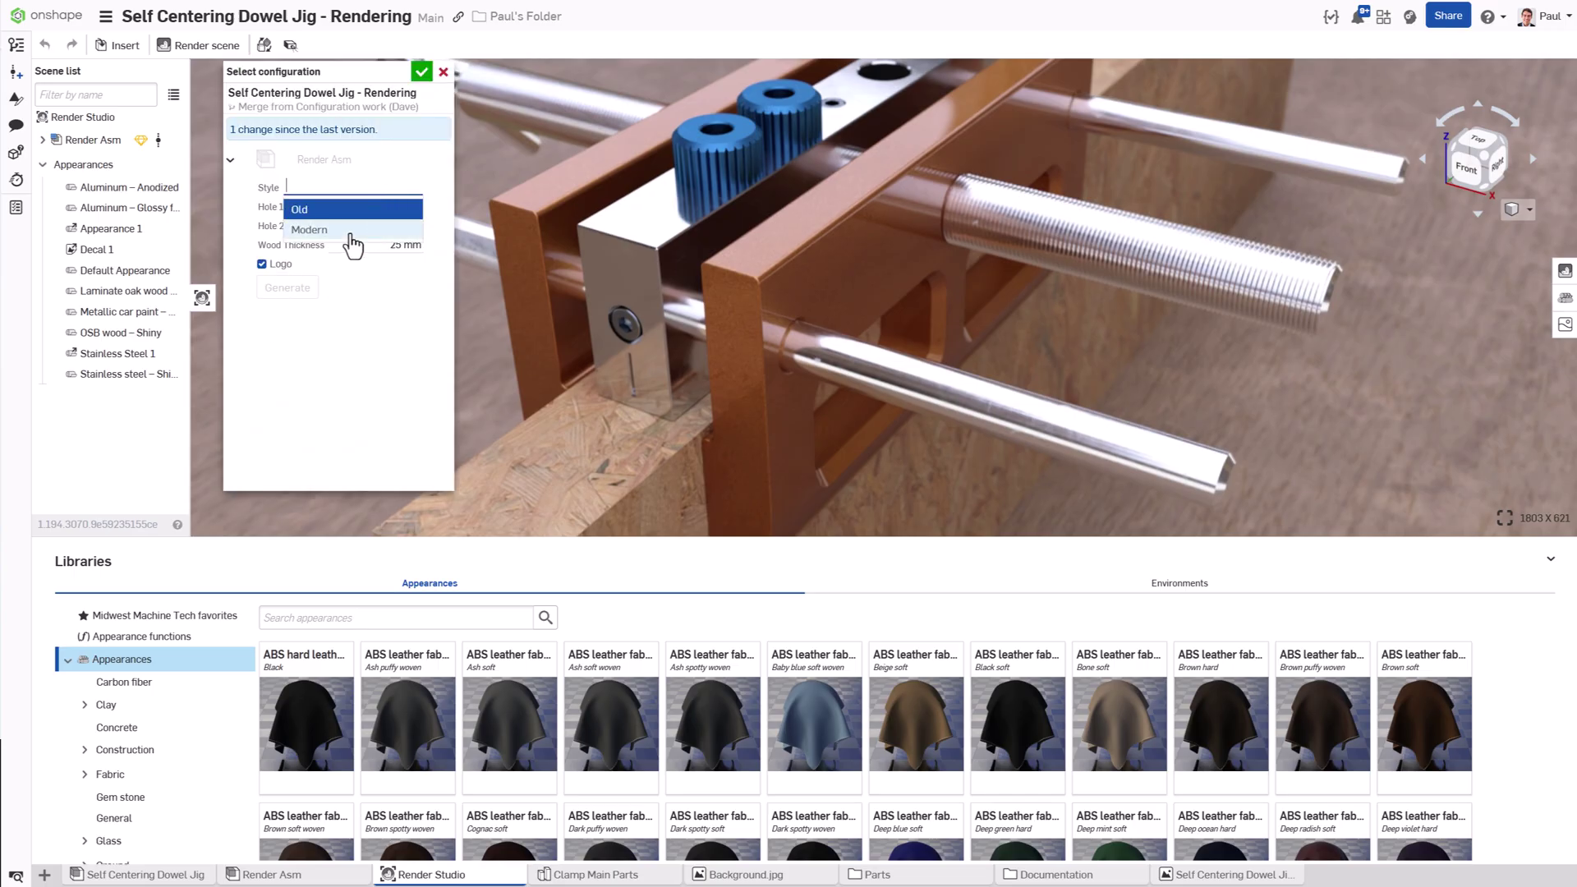
click(355, 232)
click(354, 208)
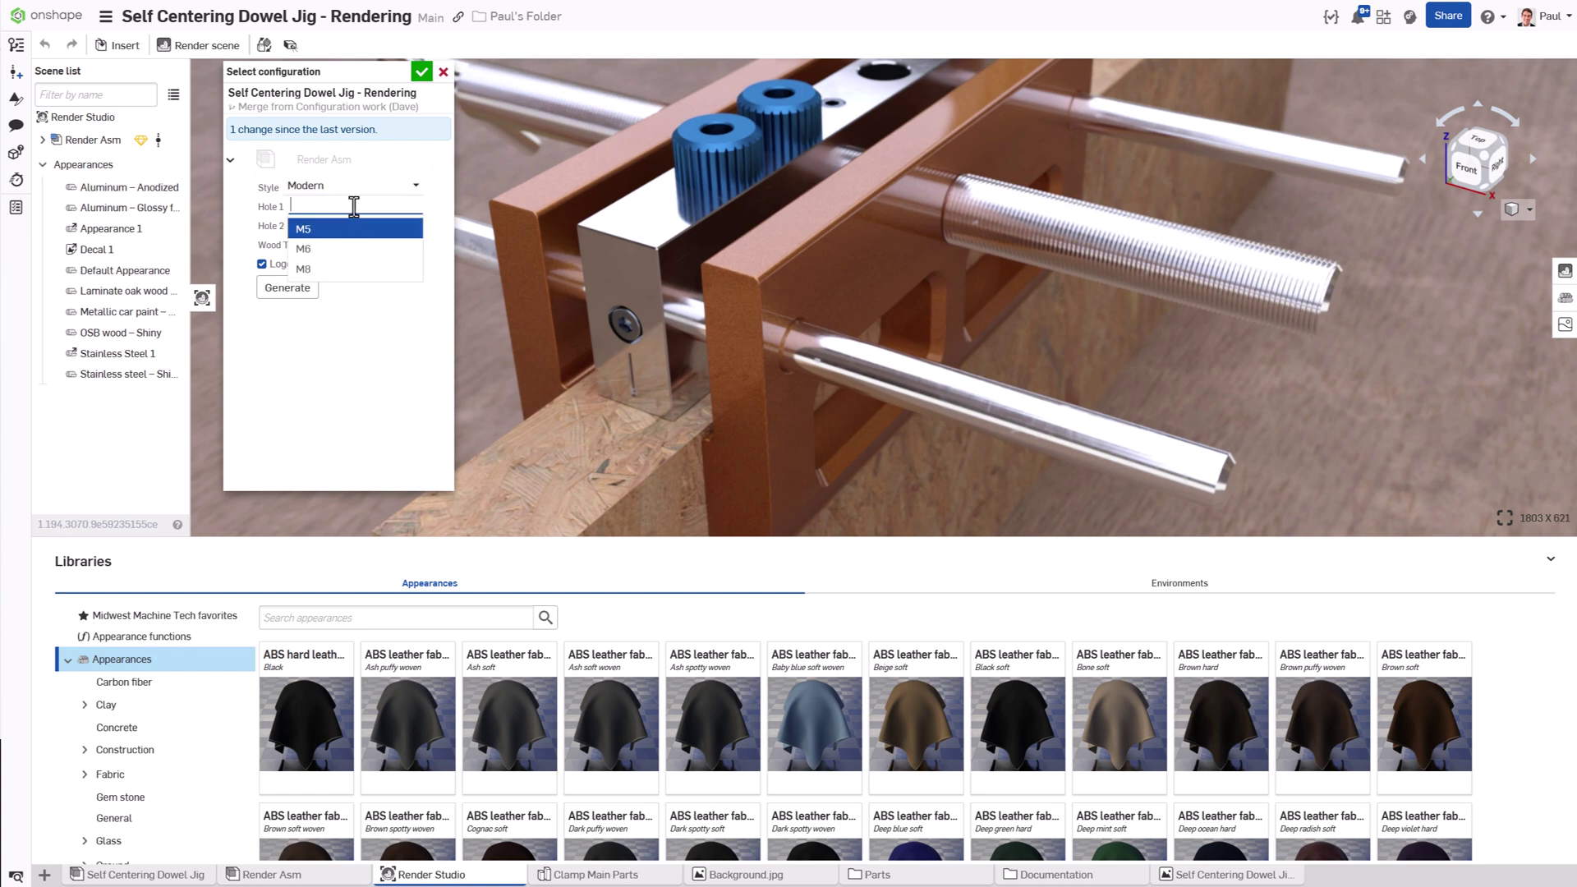
click(334, 250)
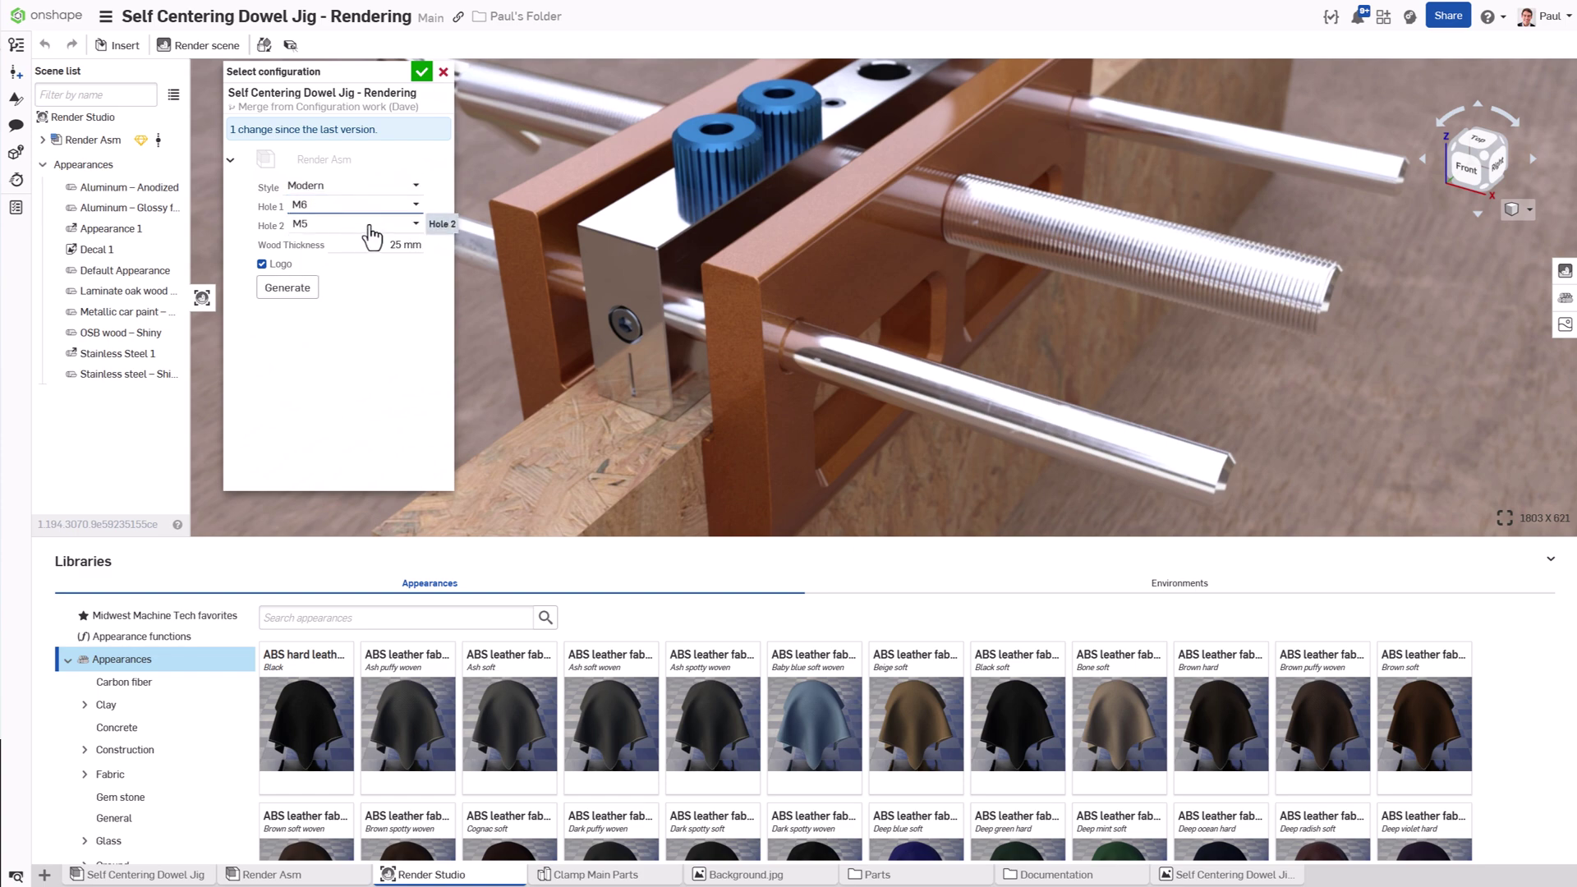
click(360, 228)
click(321, 289)
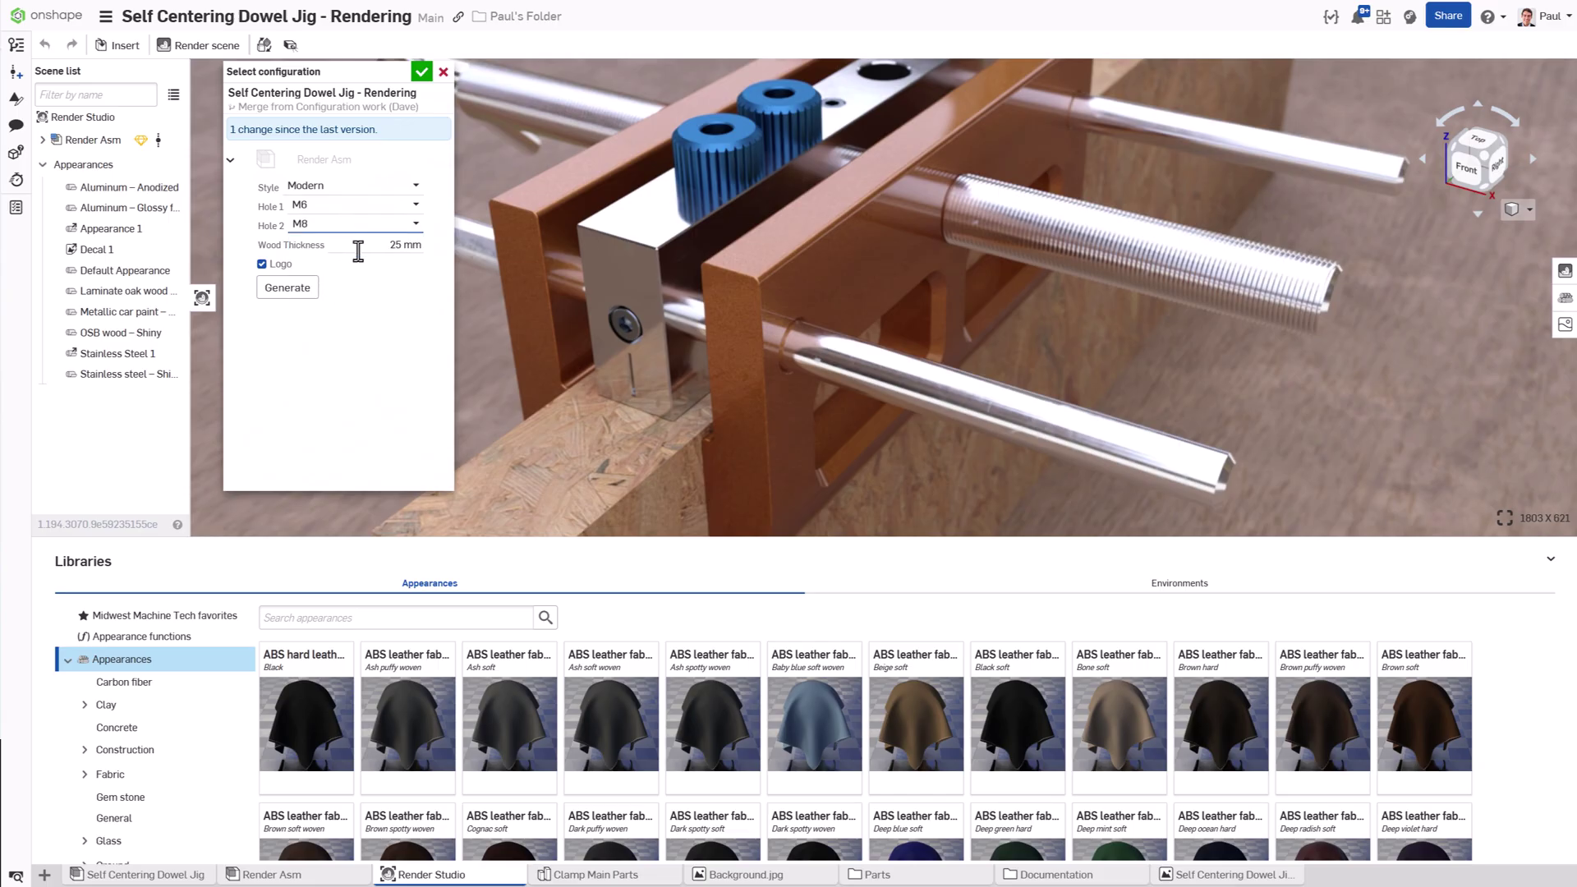
click(363, 247)
text(60)
key(Return)
click(262, 264)
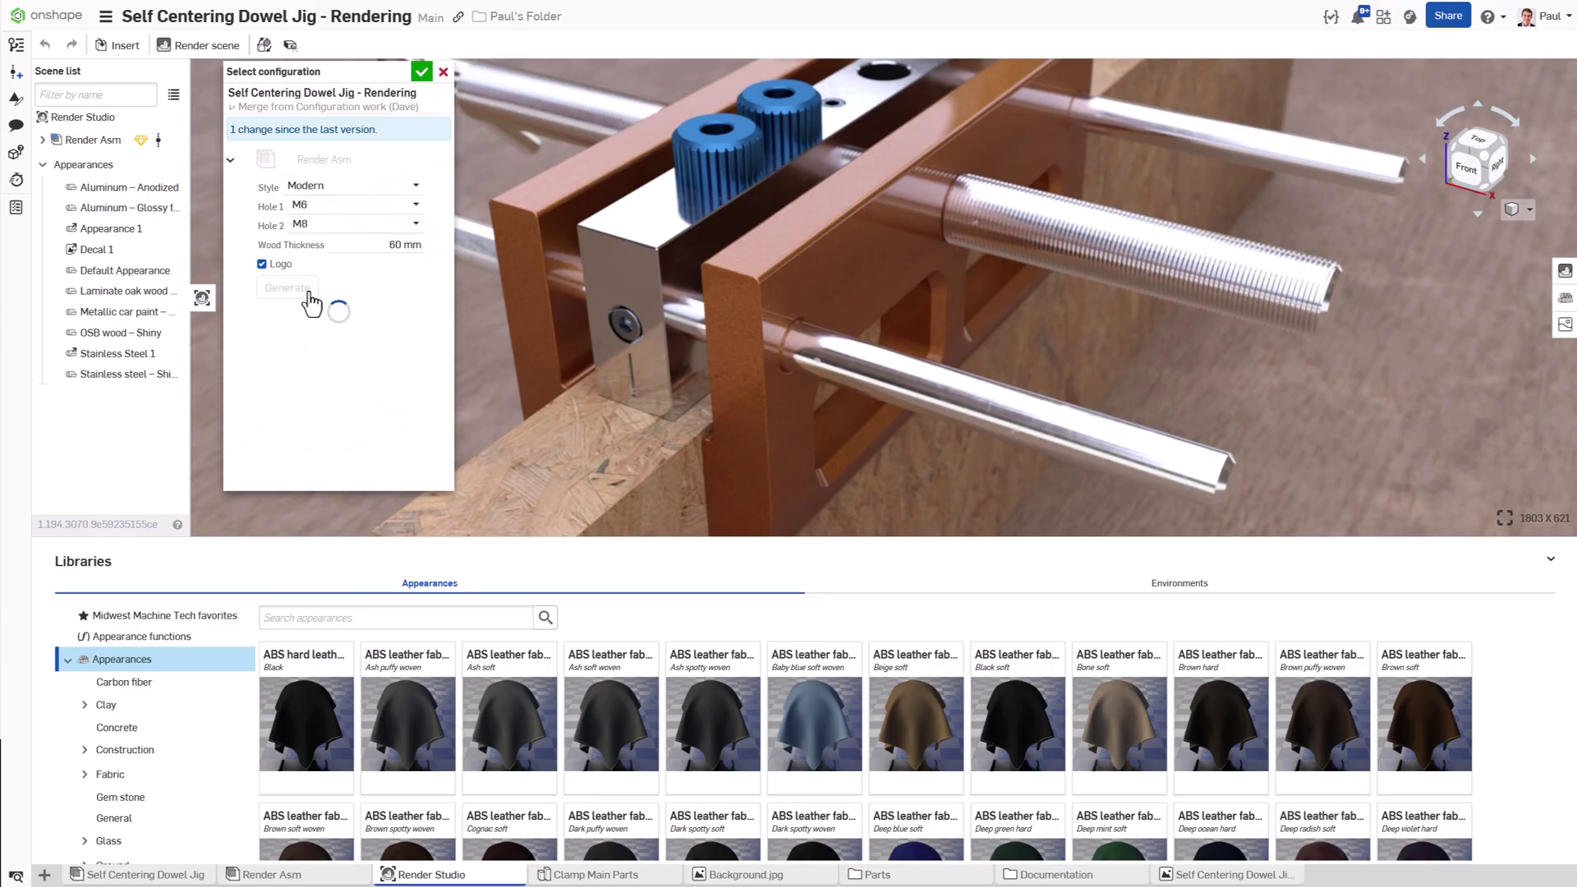
click(421, 71)
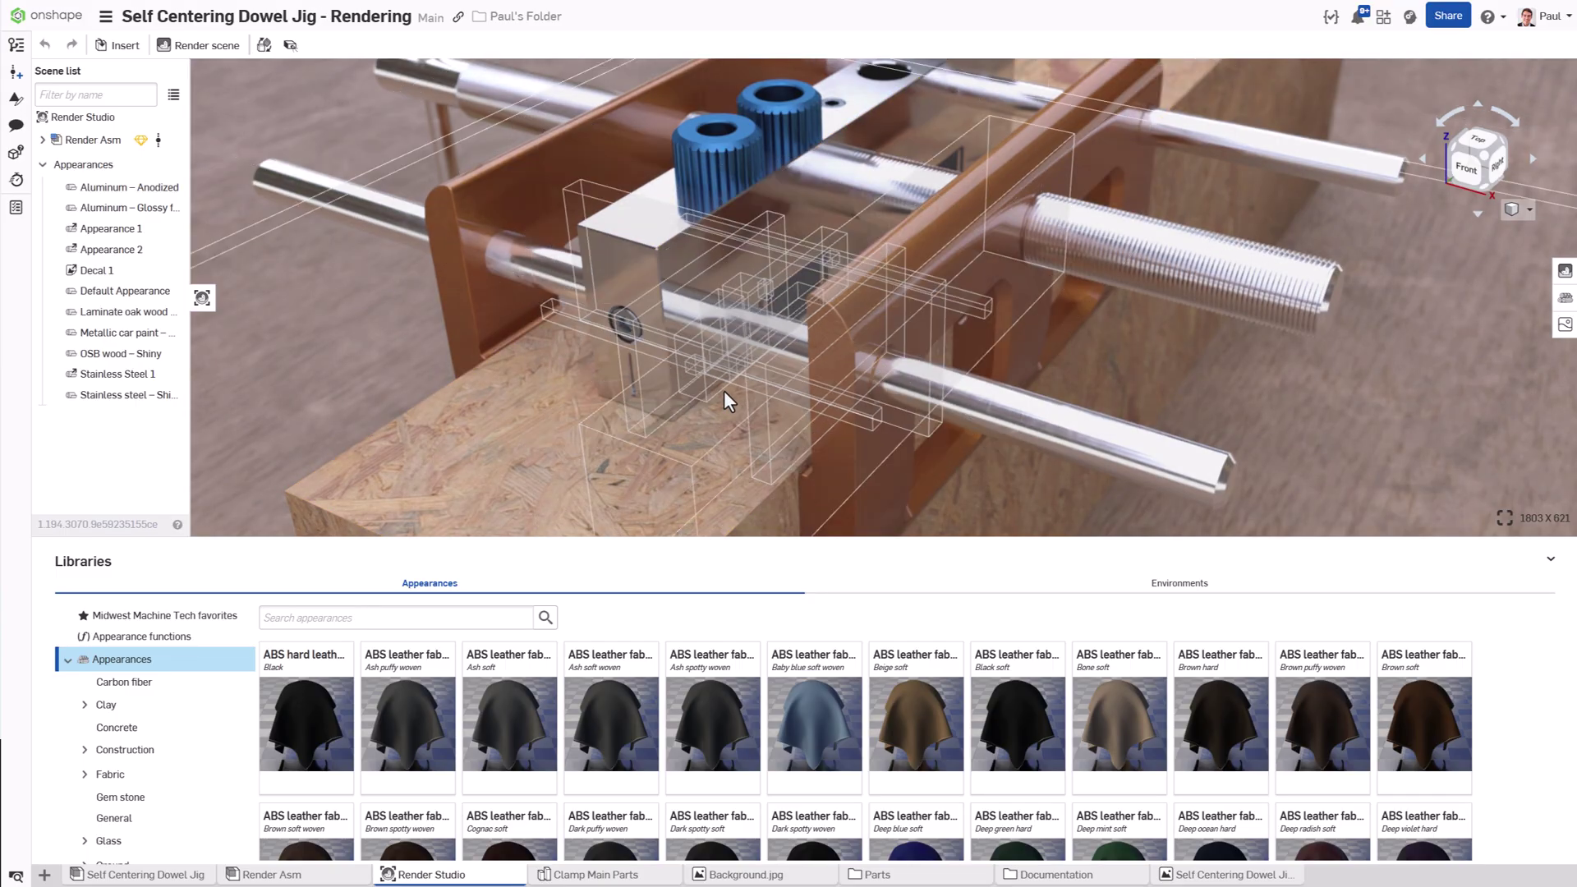
Turn off depth of field so the whole render stays sharp
scroll(723, 391, down, 5)
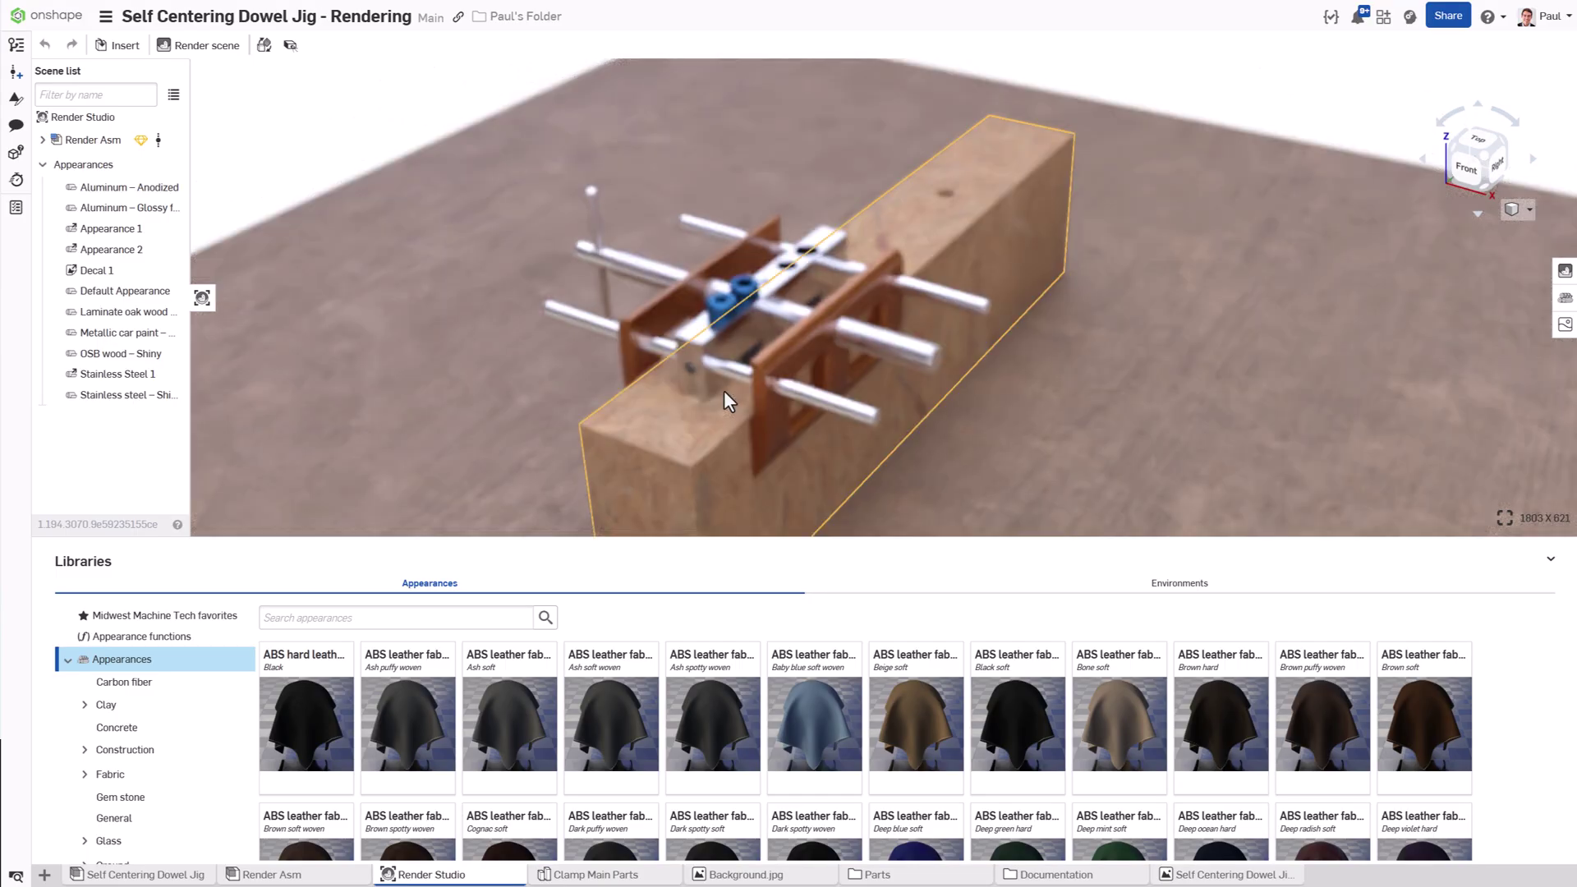
click(1529, 209)
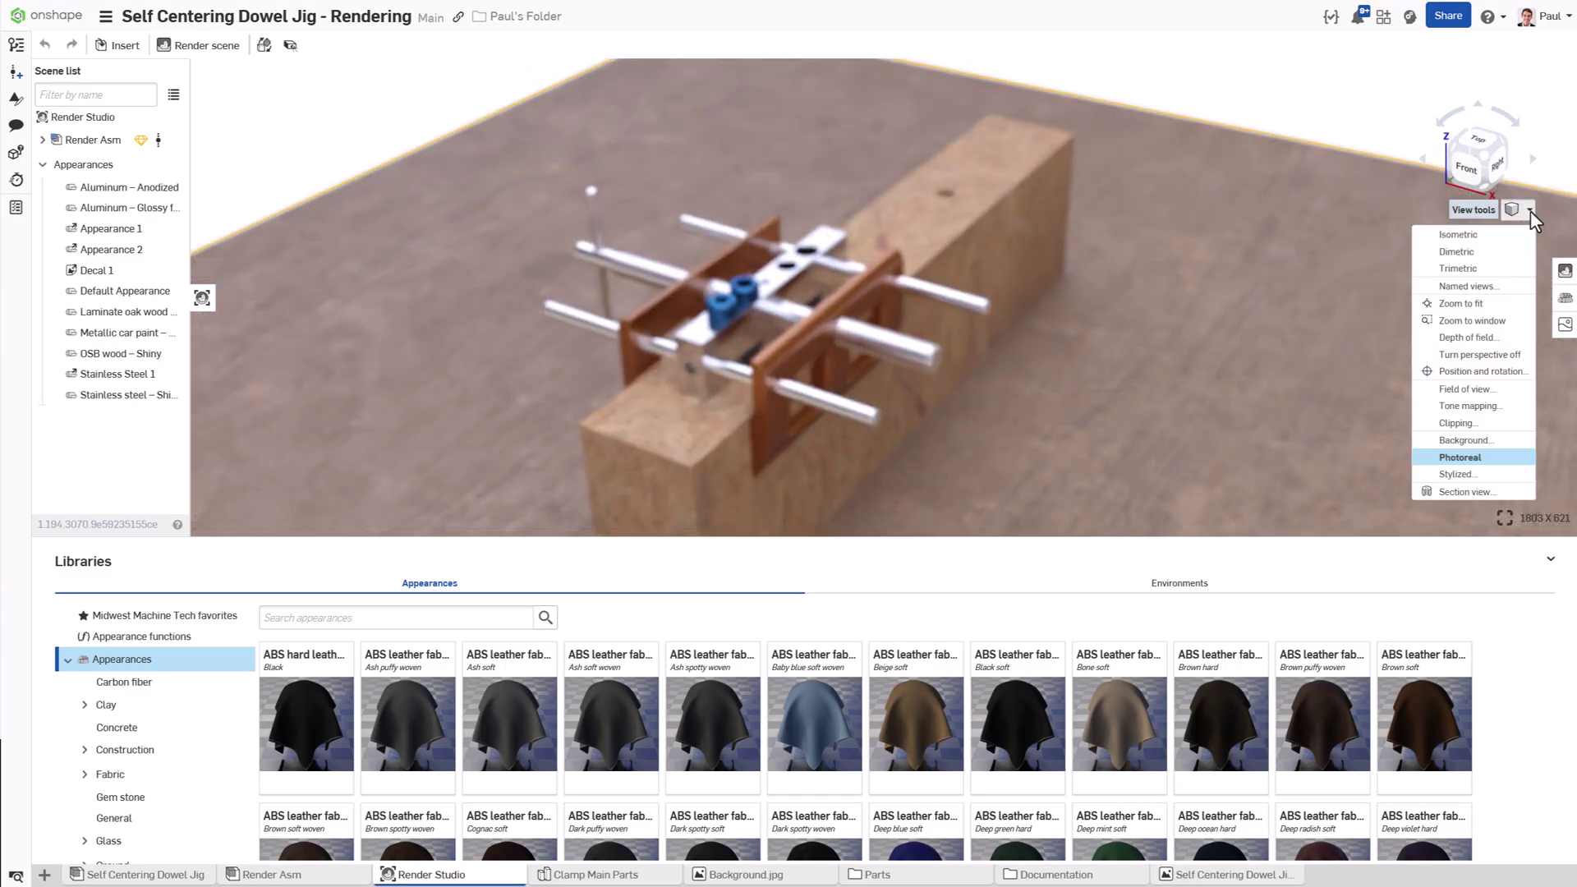
click(1466, 338)
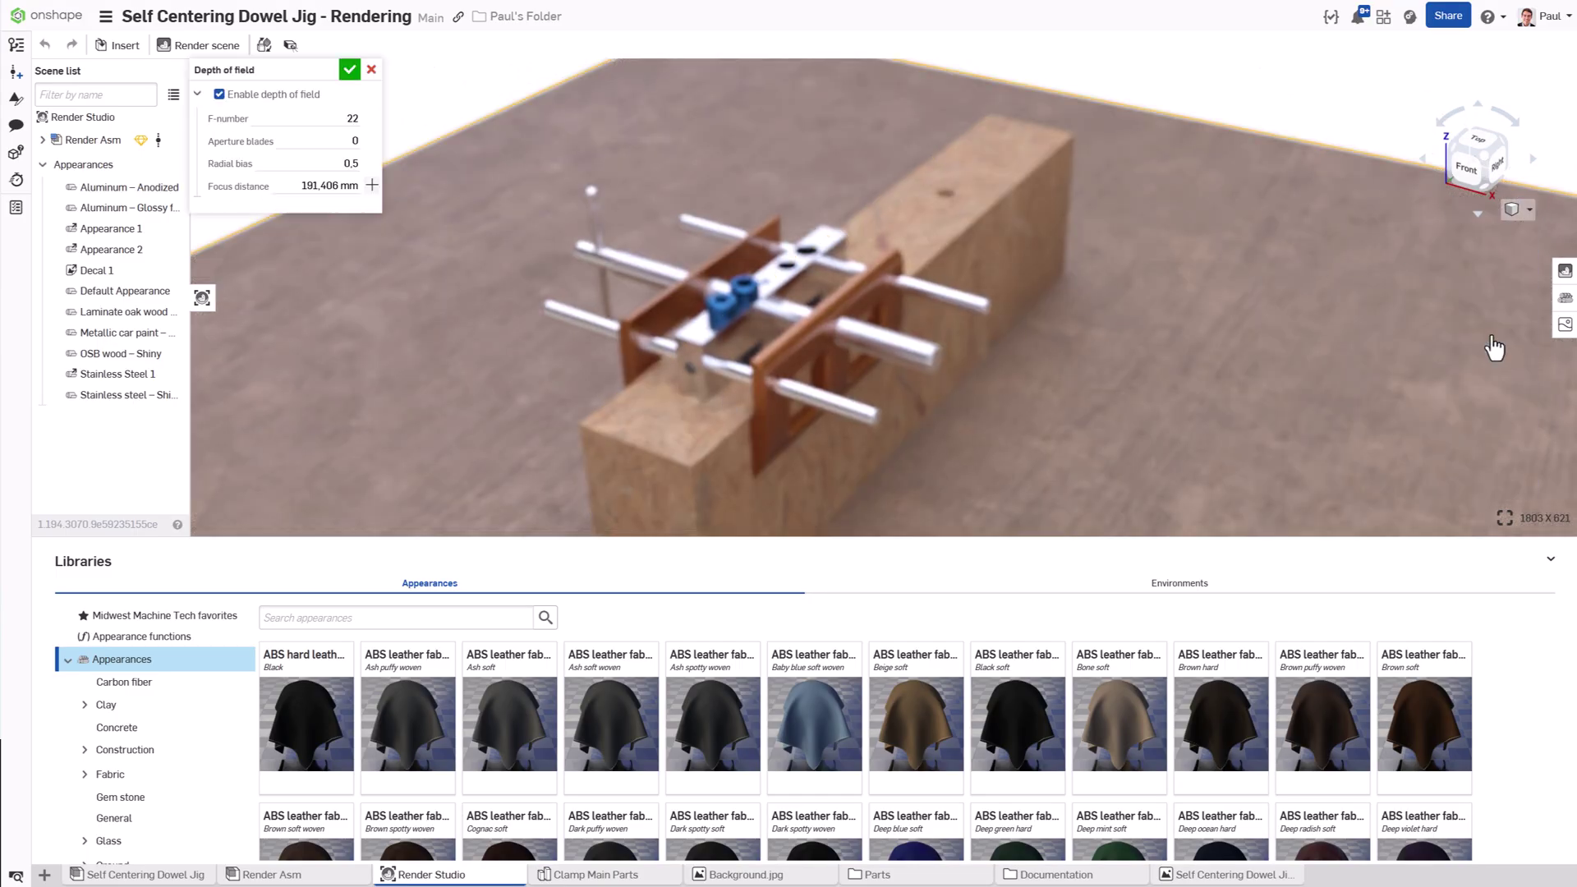
click(219, 95)
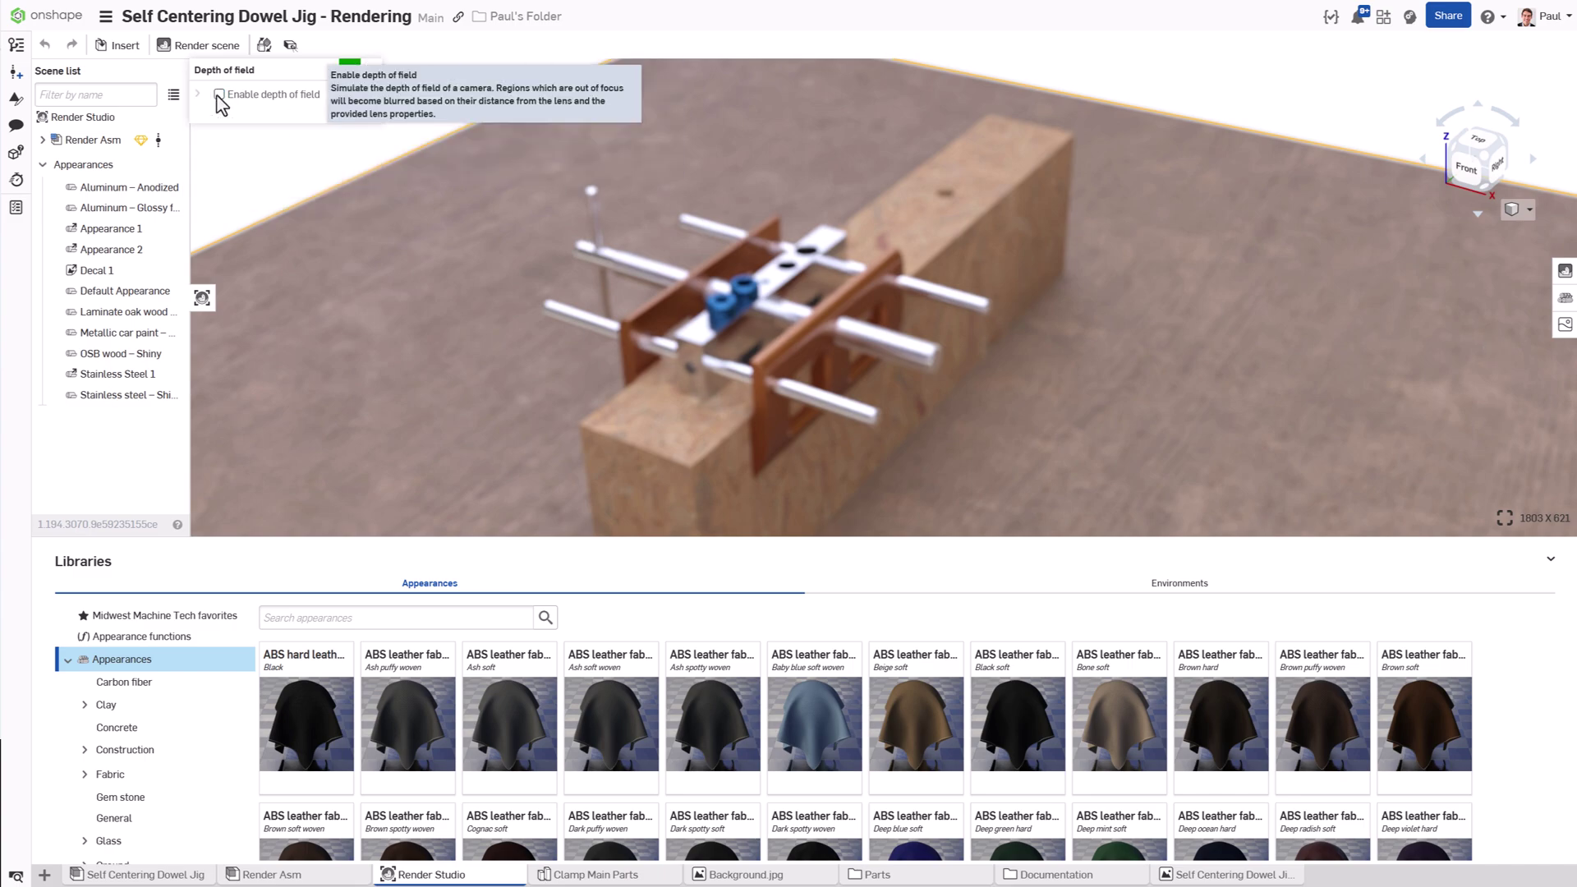
click(343, 71)
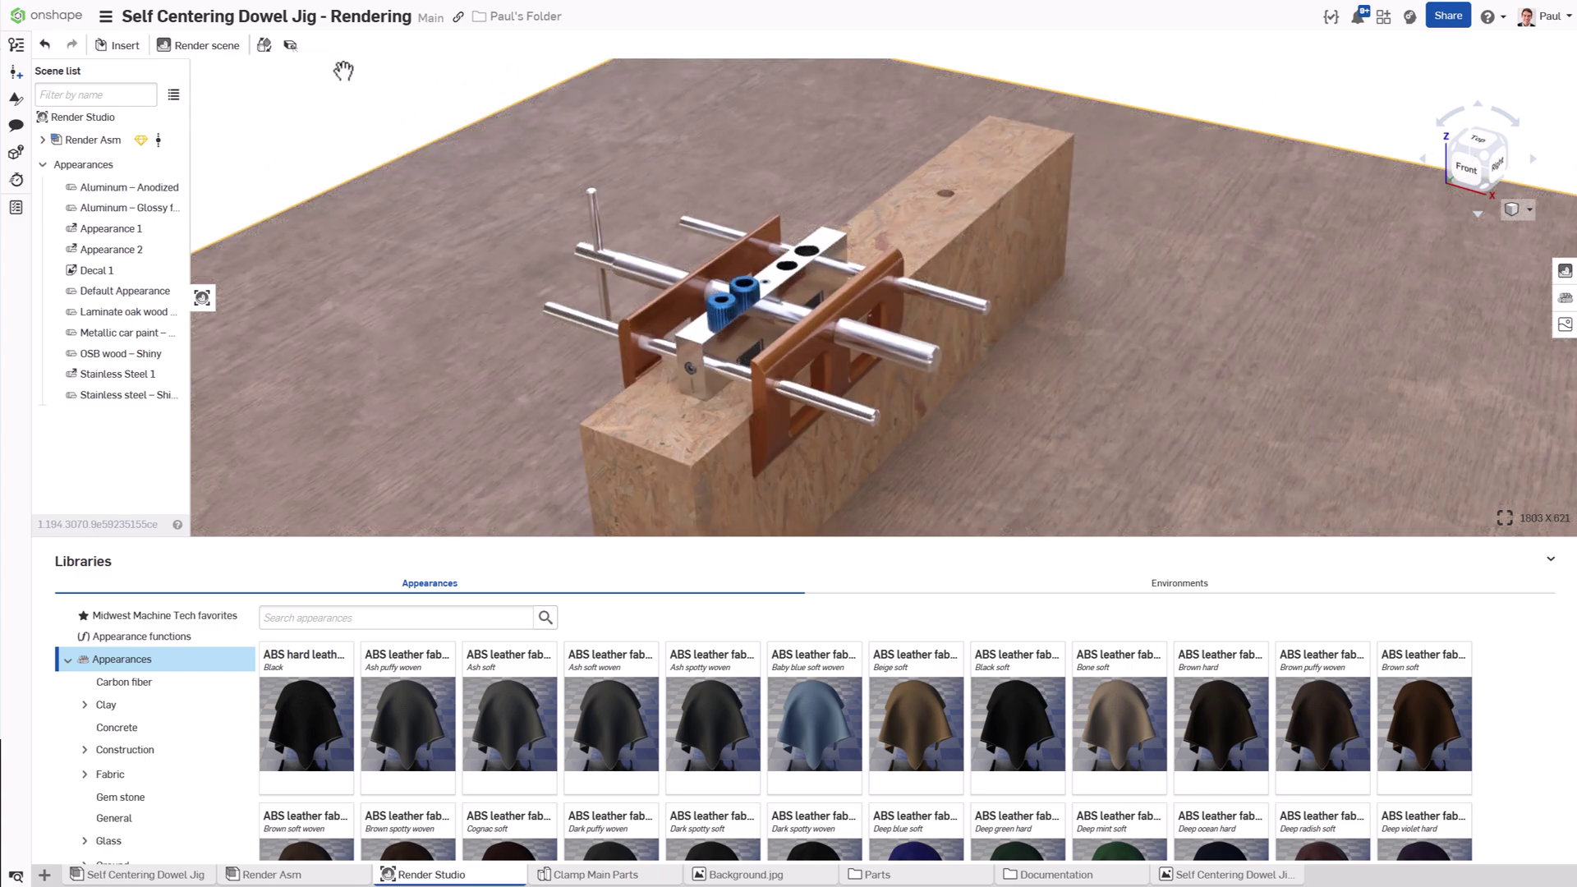
Suppress the Tabletop part inside Render Asm
click(42, 139)
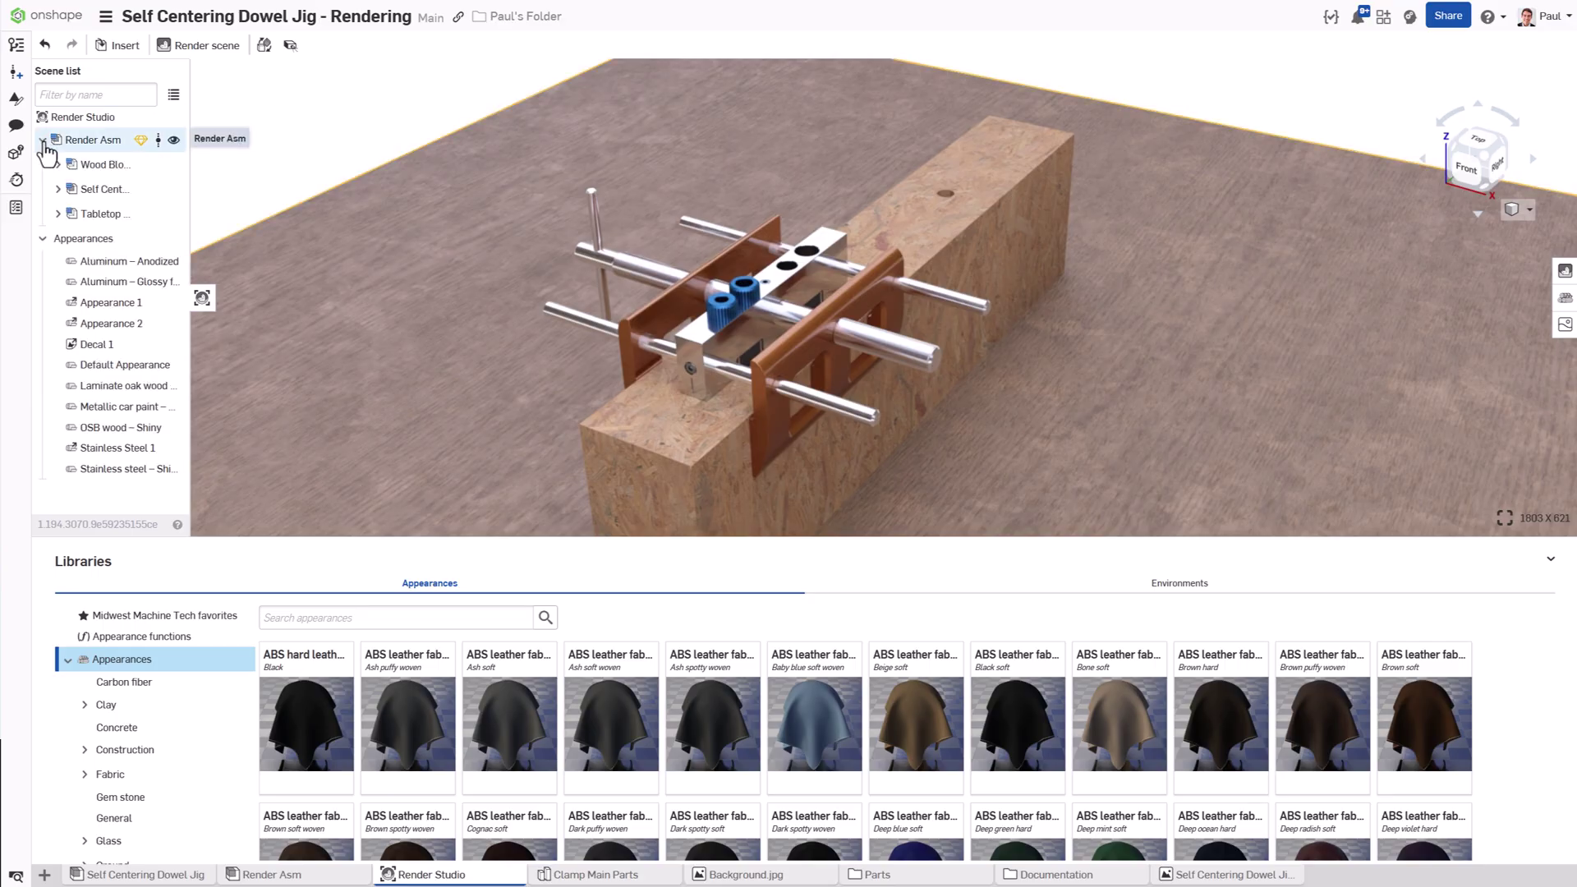
right_click(133, 219)
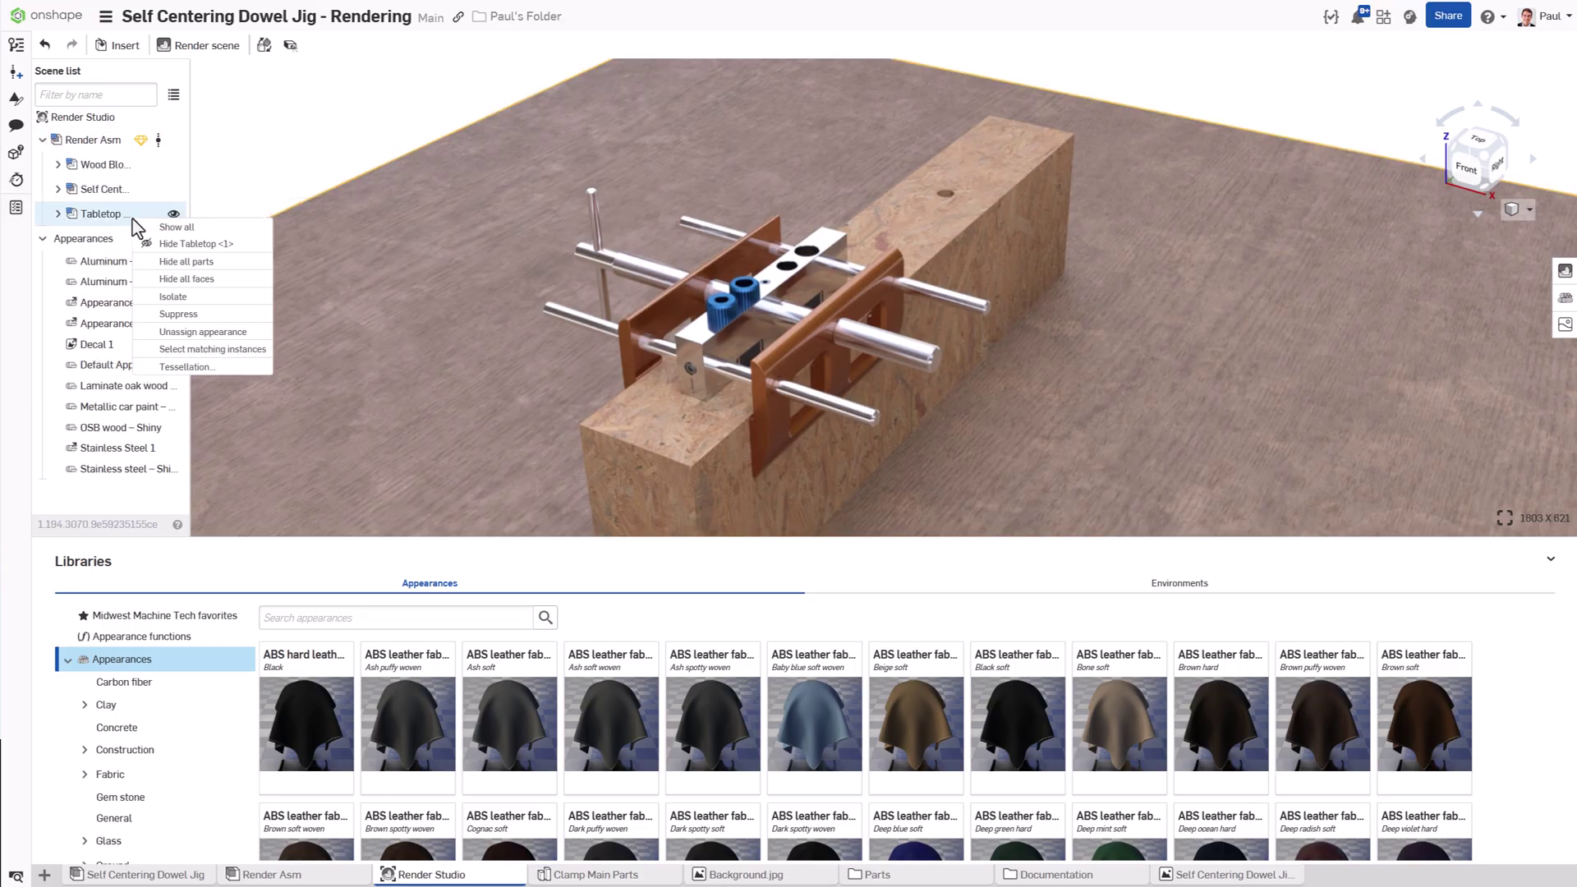
click(178, 315)
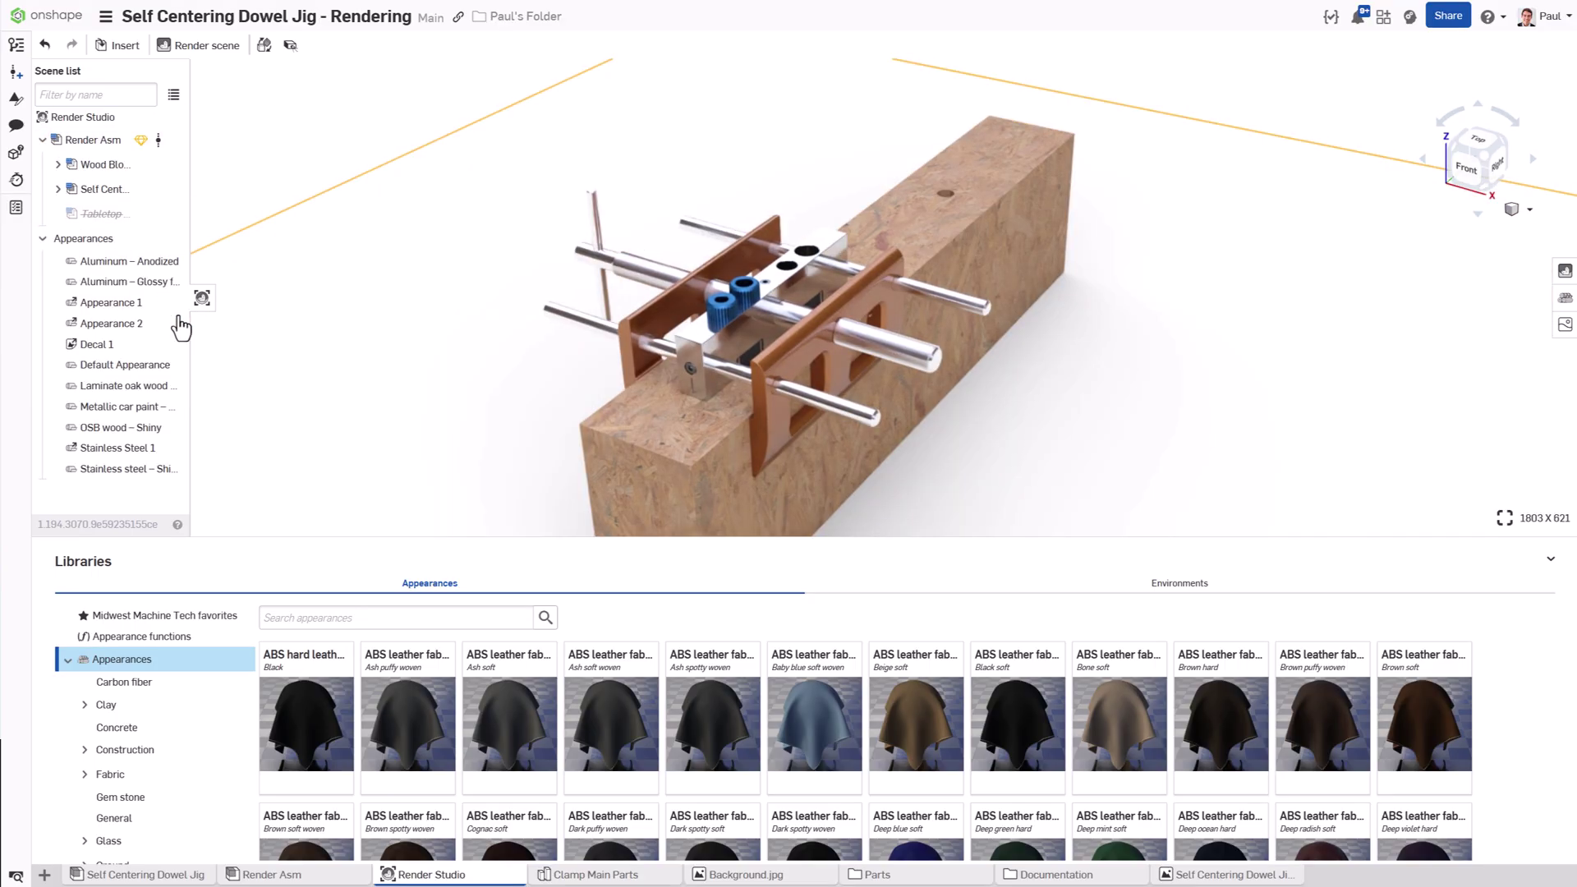
click(1517, 210)
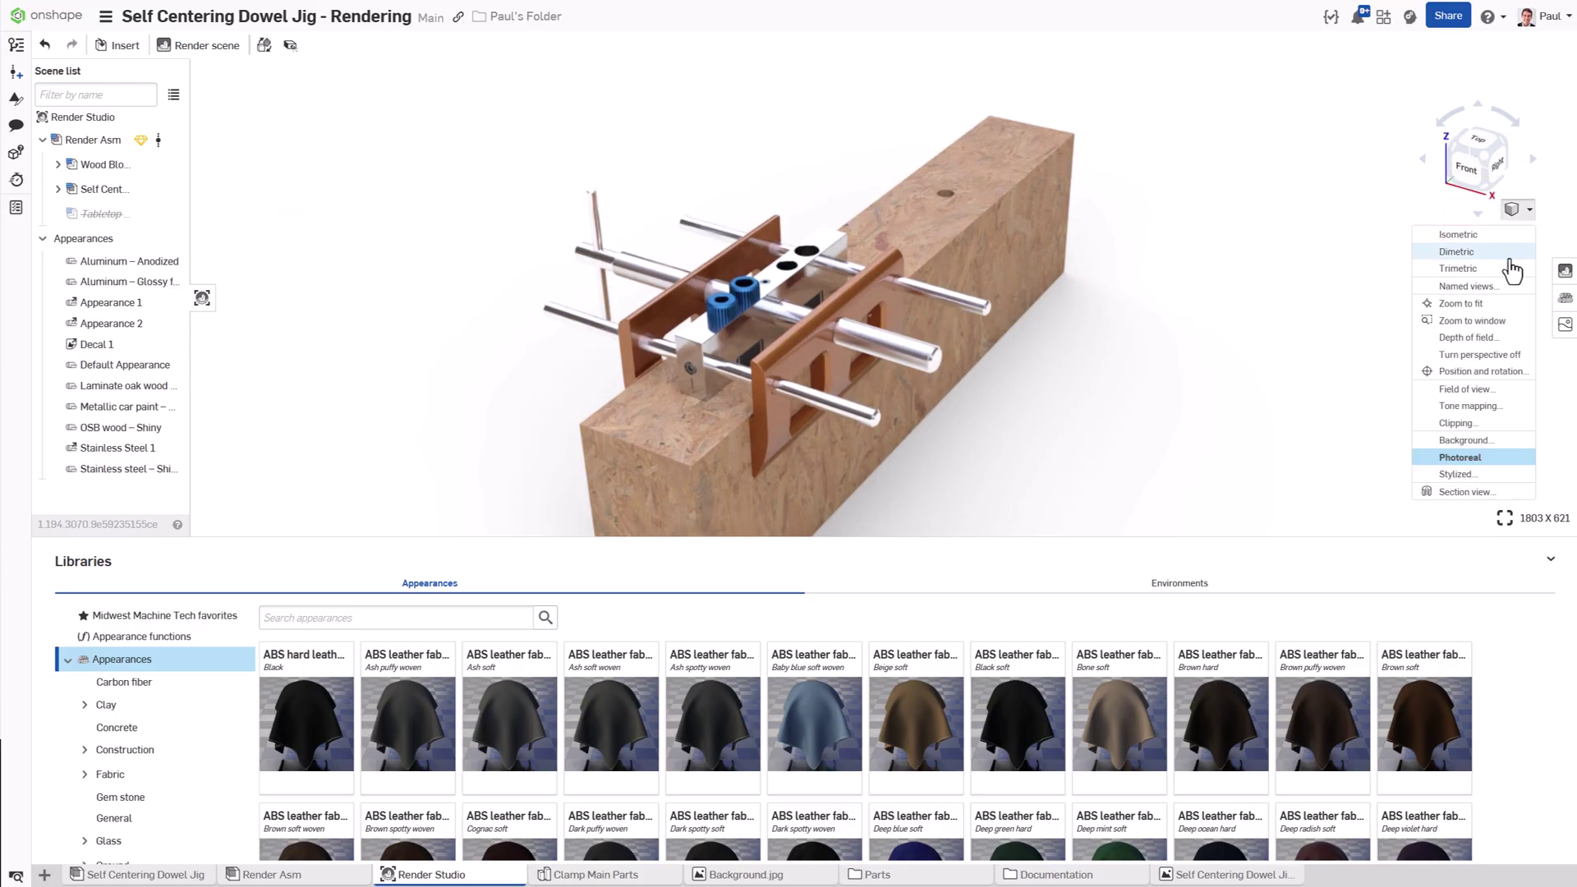
Change the background type to Image and use Background.jpg from the current document
click(1507, 442)
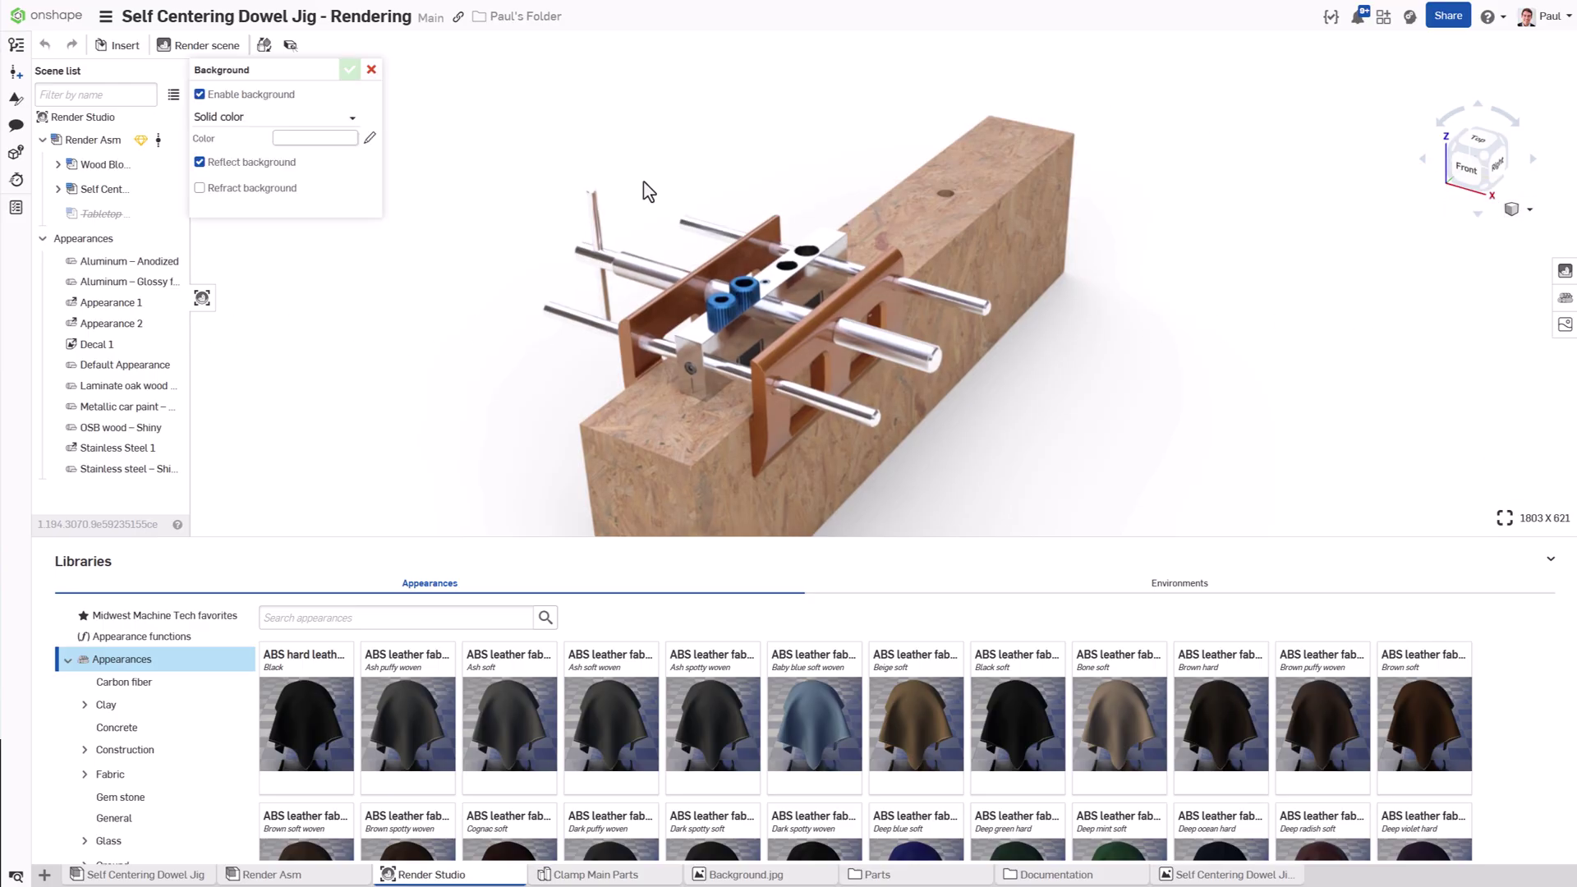
click(329, 121)
click(298, 156)
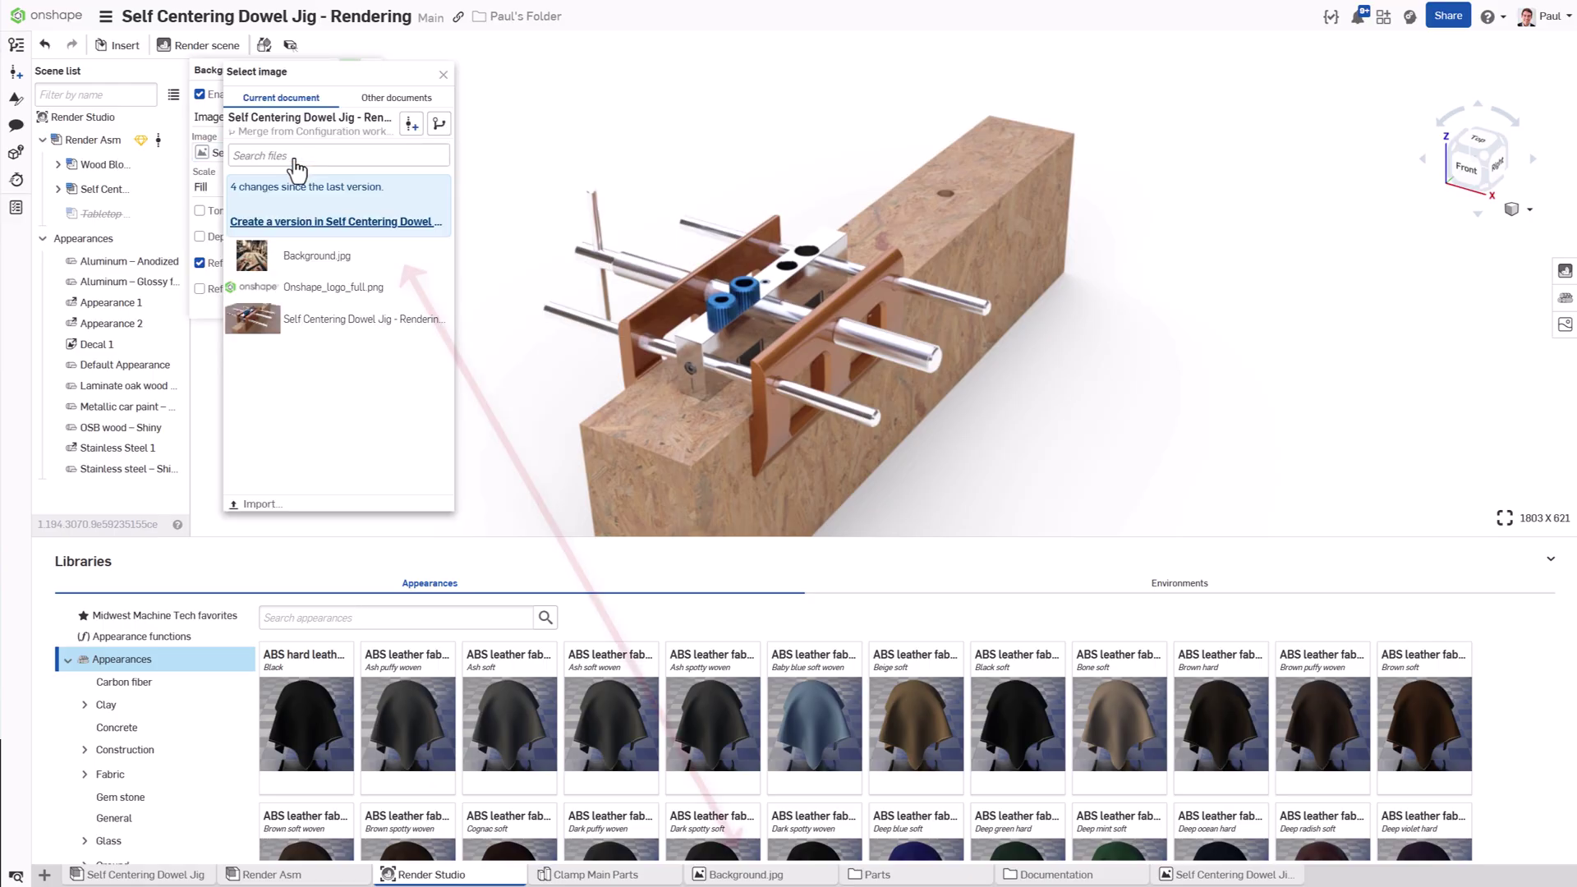
click(359, 256)
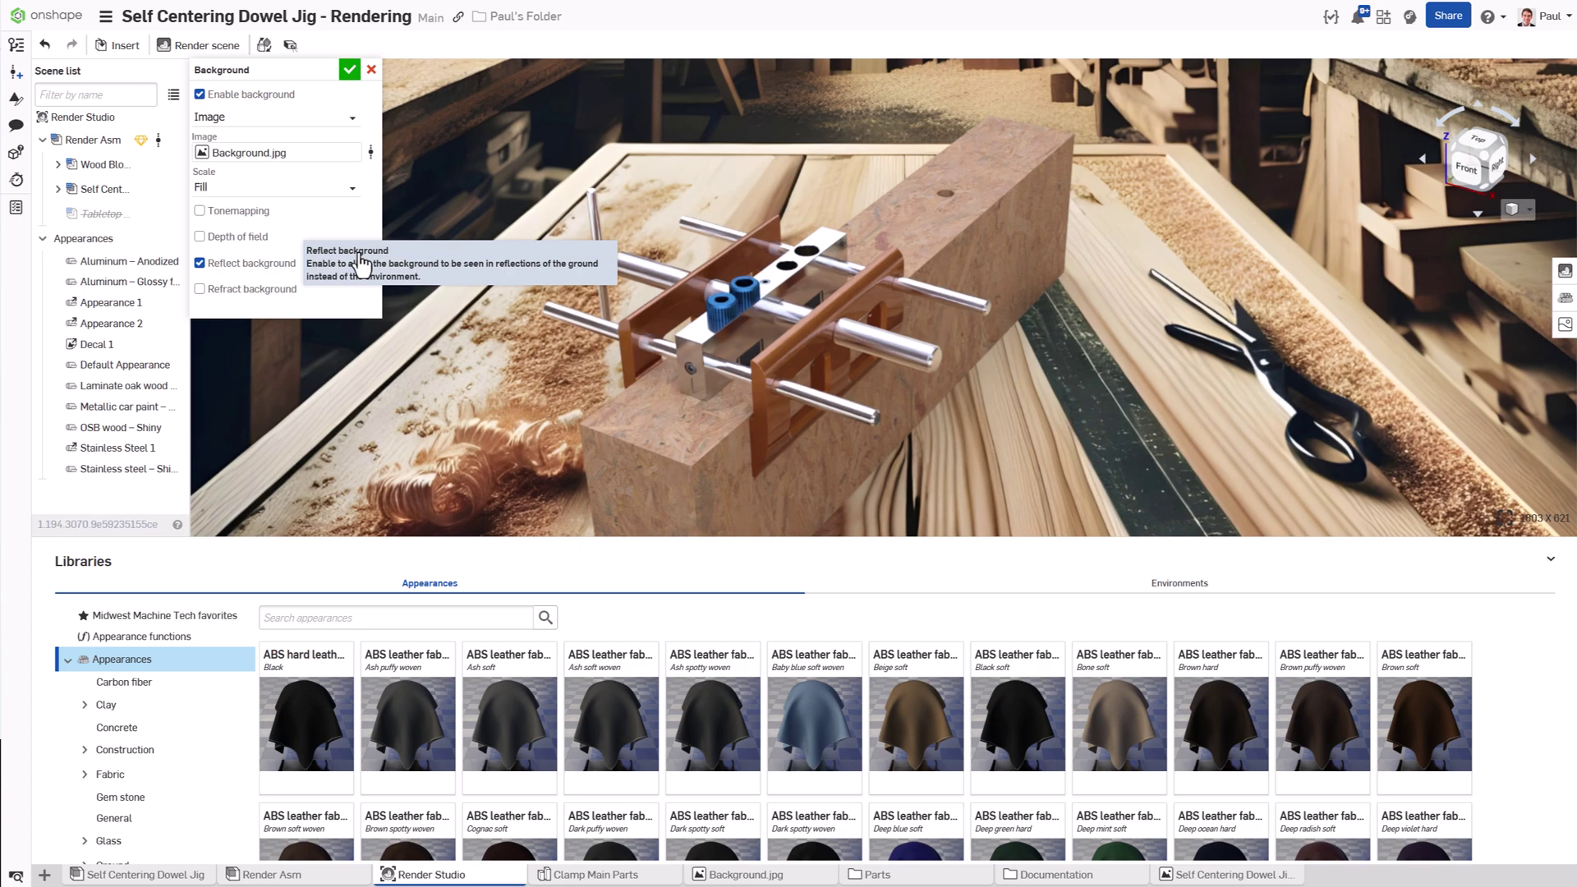
Orbit and zoom the view so the jig rests naturally on the workshop bench backdrop
click(349, 71)
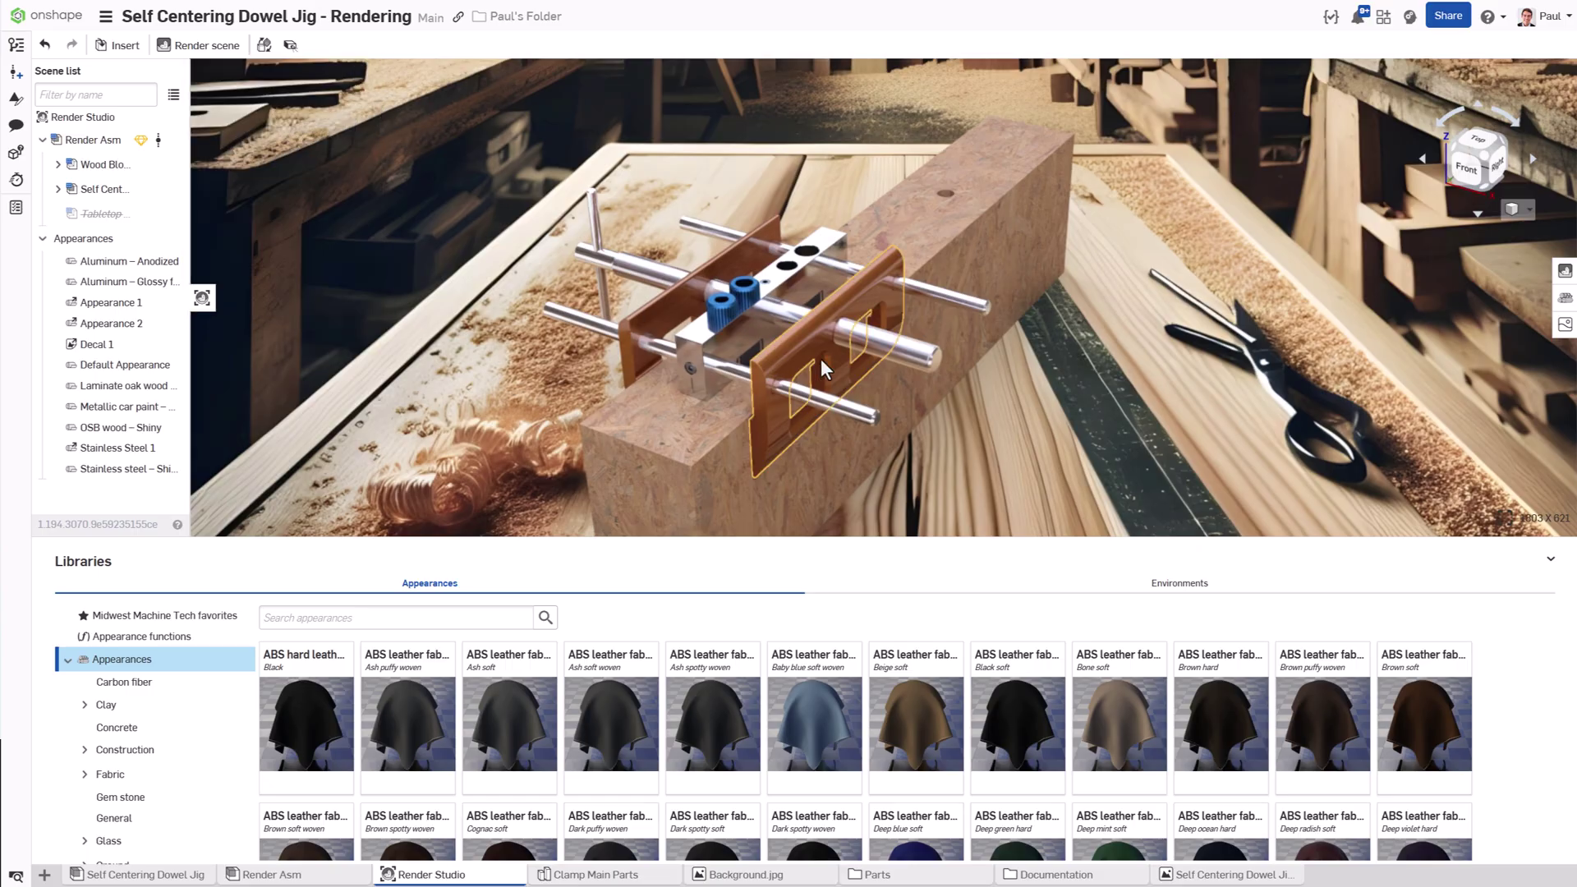
right_drag(823, 355, 826, 537)
drag(827, 537, 813, 641)
right_drag(790, 478, 787, 485)
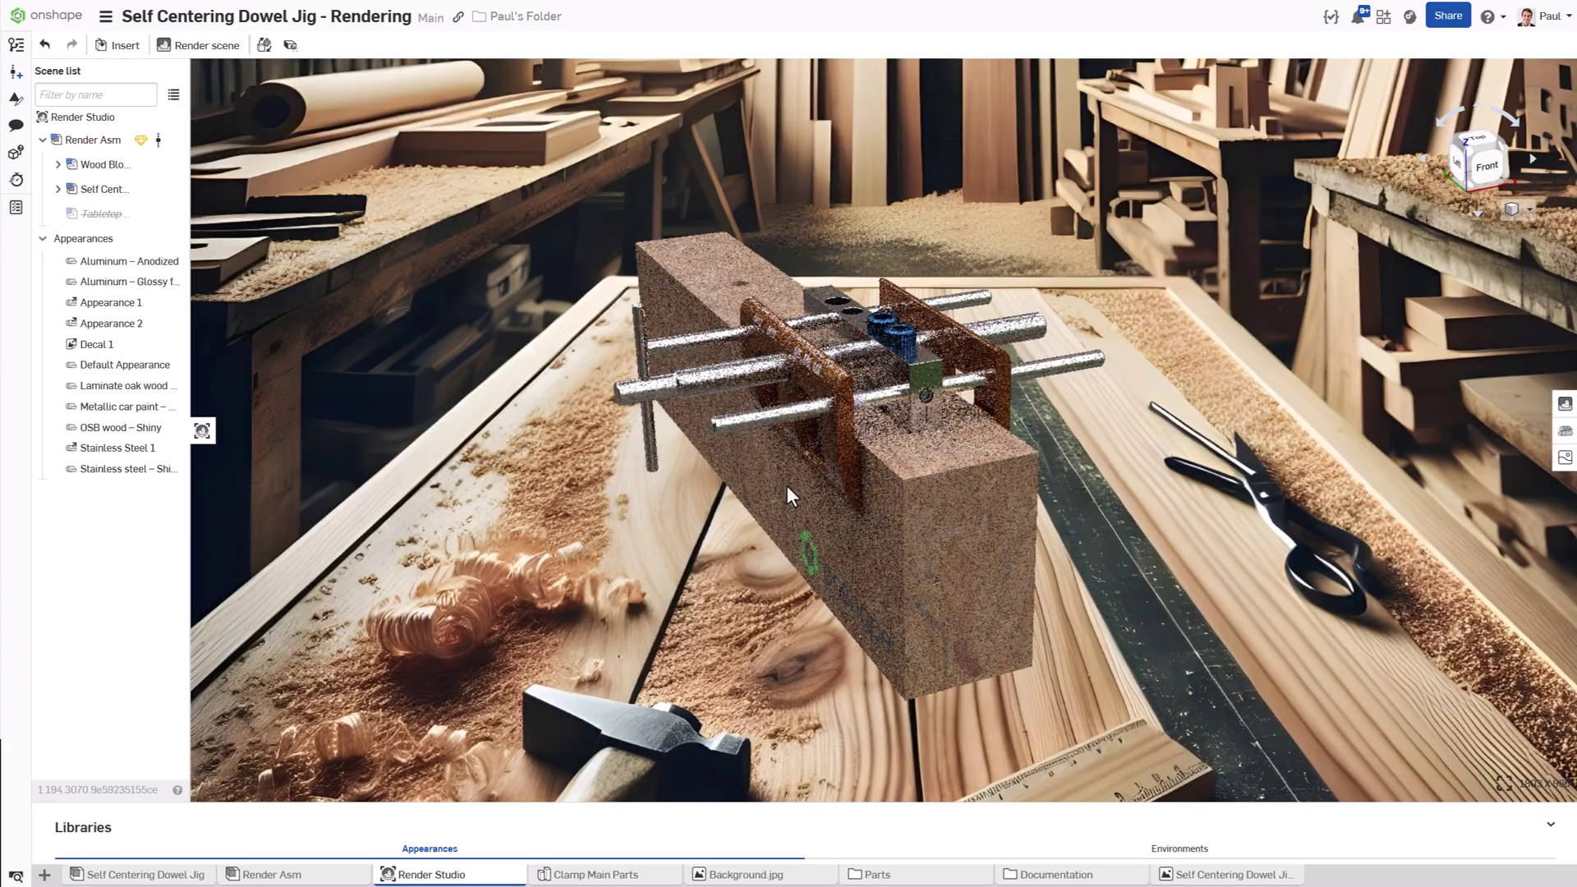
scroll(786, 485, down, 2)
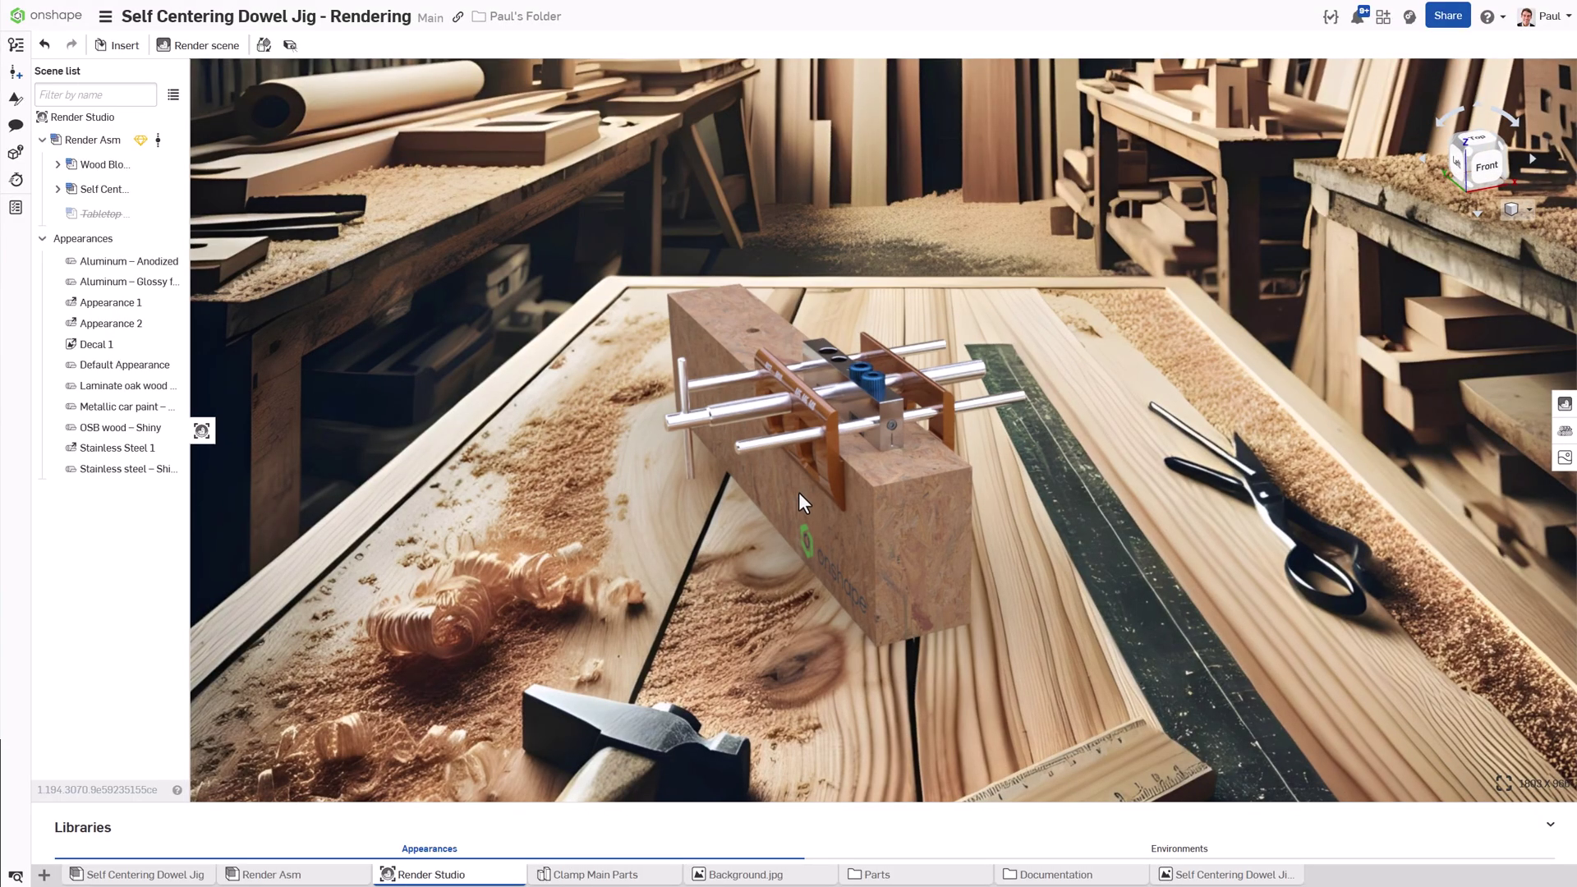
scroll(805, 492, up, 1)
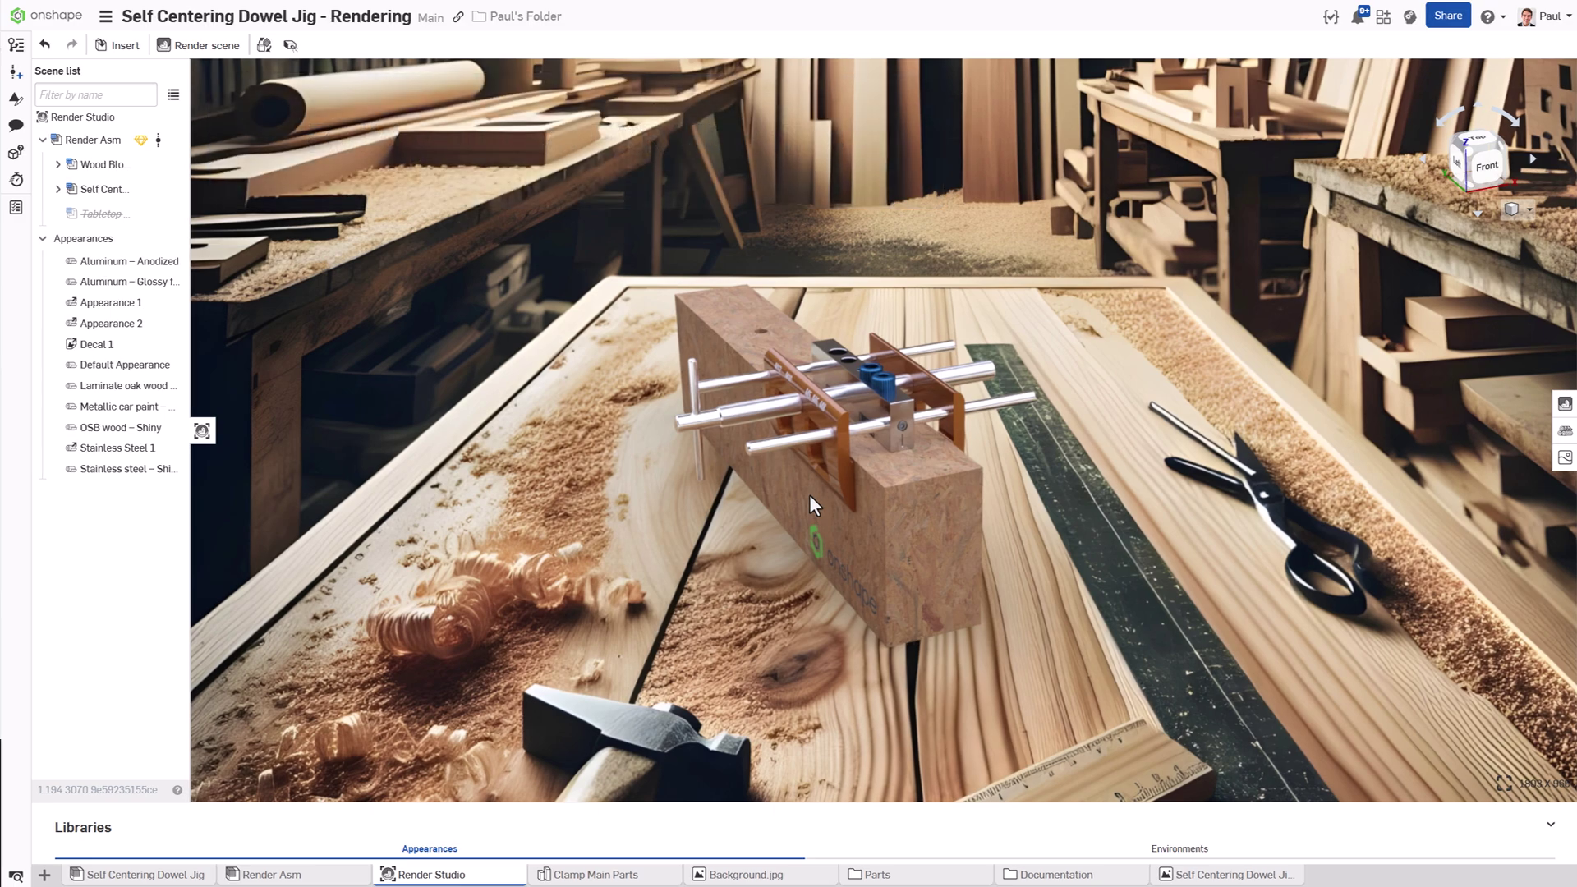
Apply only the lighting of the Indoor Carpentry shop environment, keeping the current background
drag(891, 804, 900, 654)
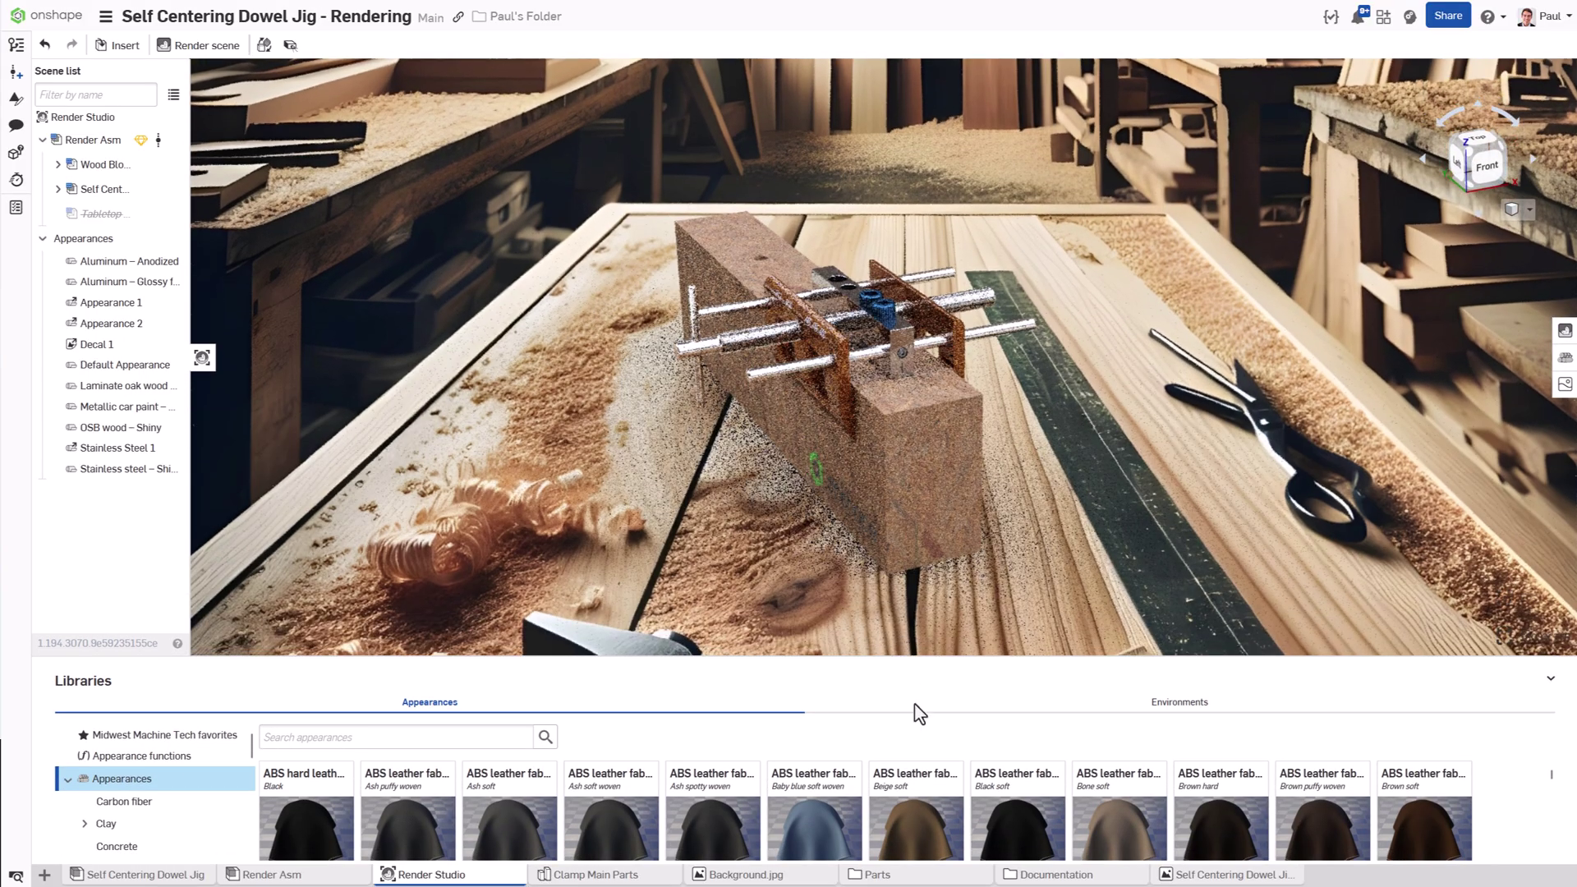
click(1161, 704)
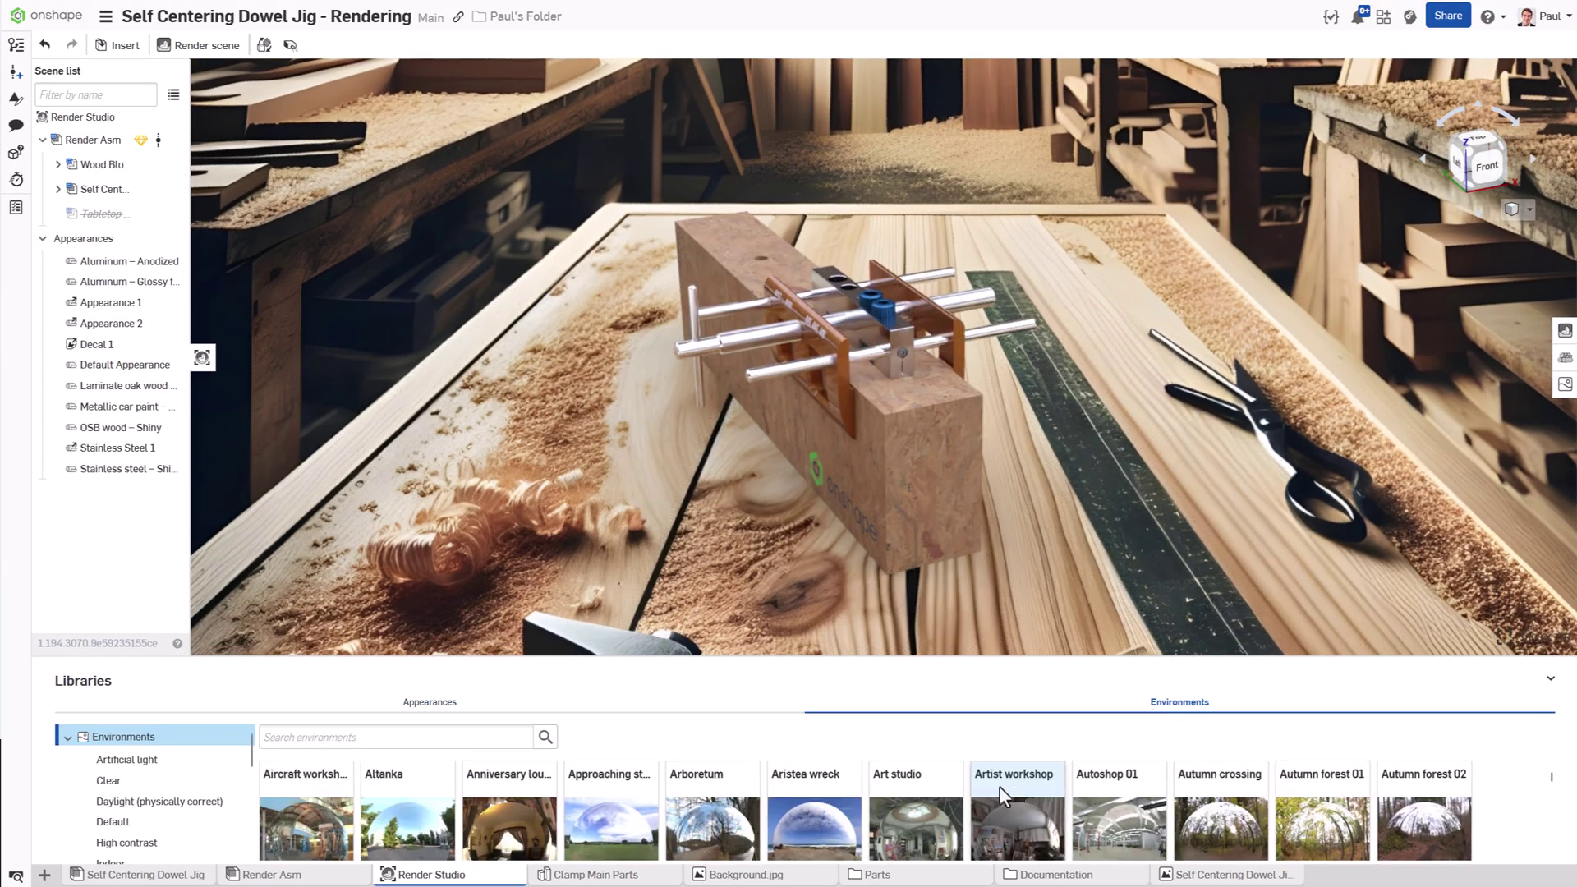
scroll(123, 776, down, 3)
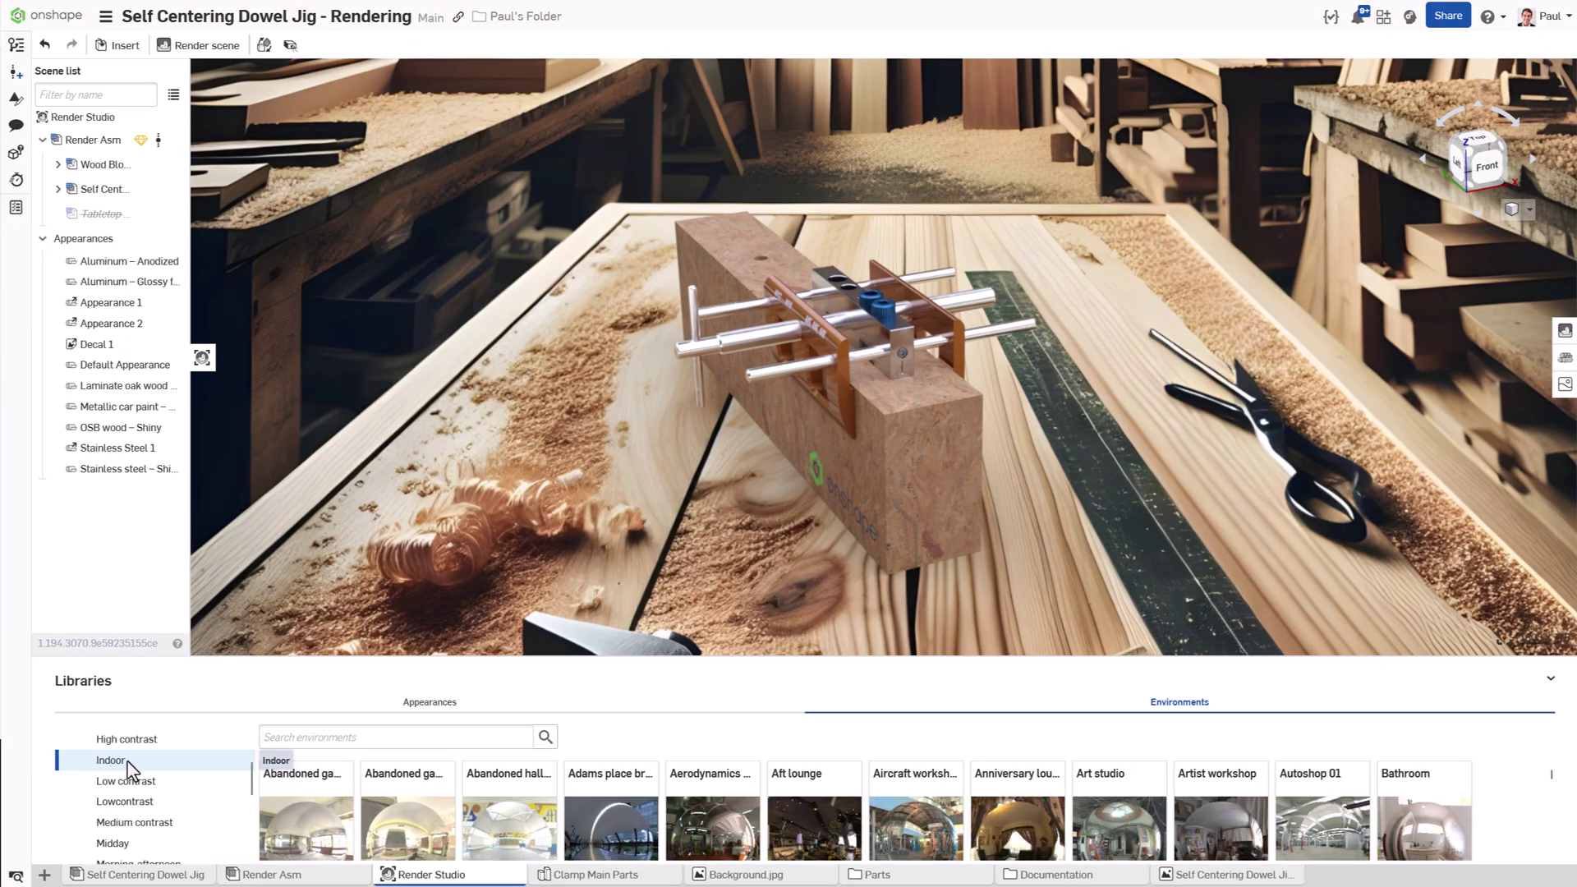
click(130, 763)
drag(386, 657, 386, 565)
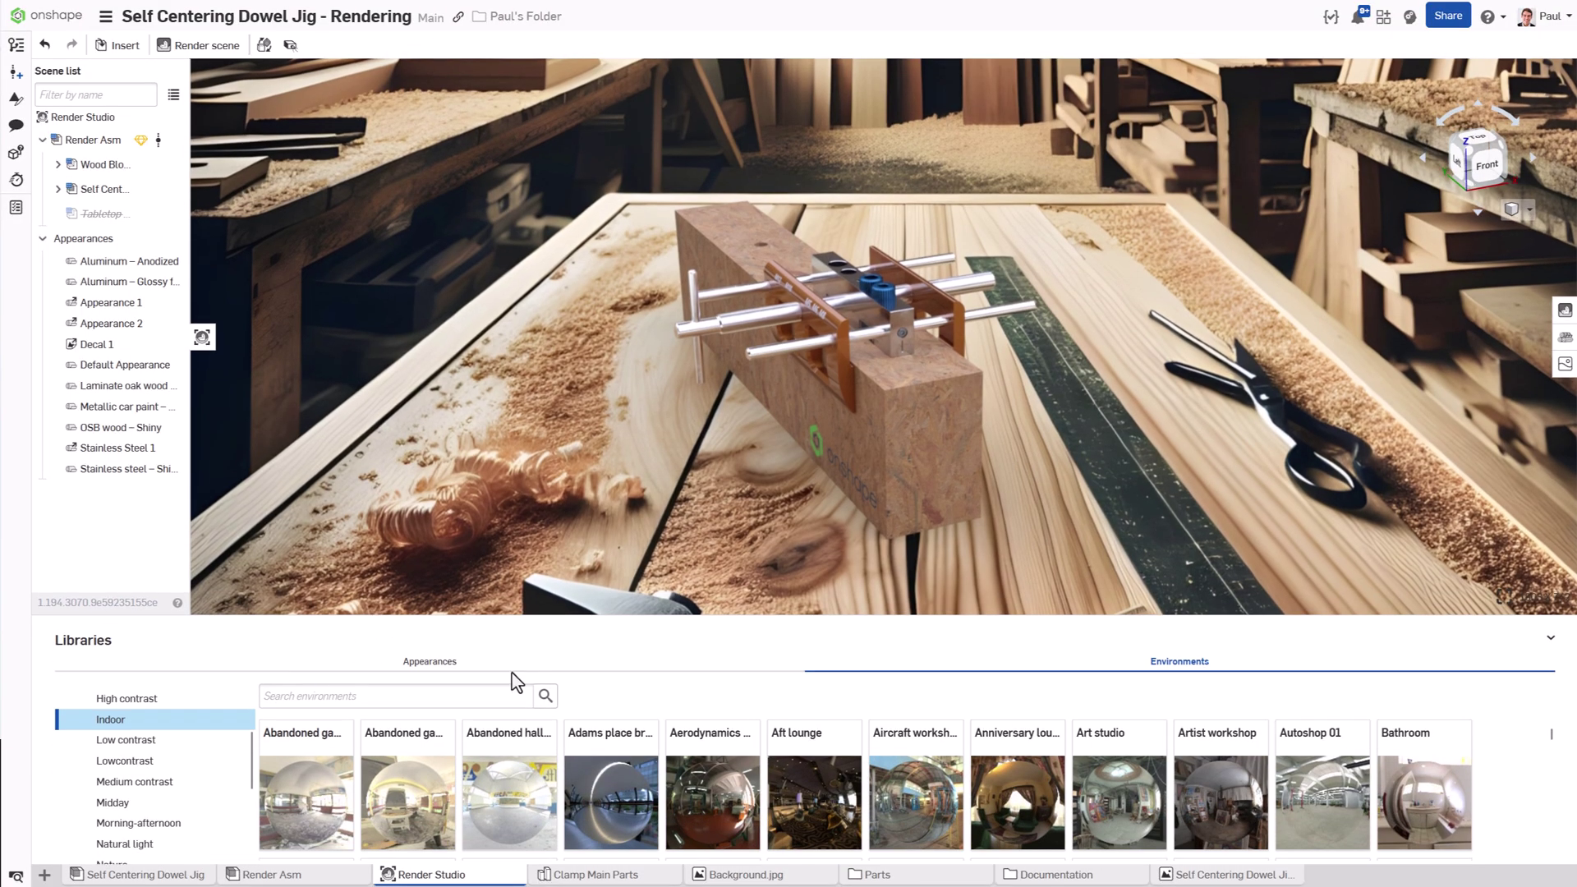
click(730, 772)
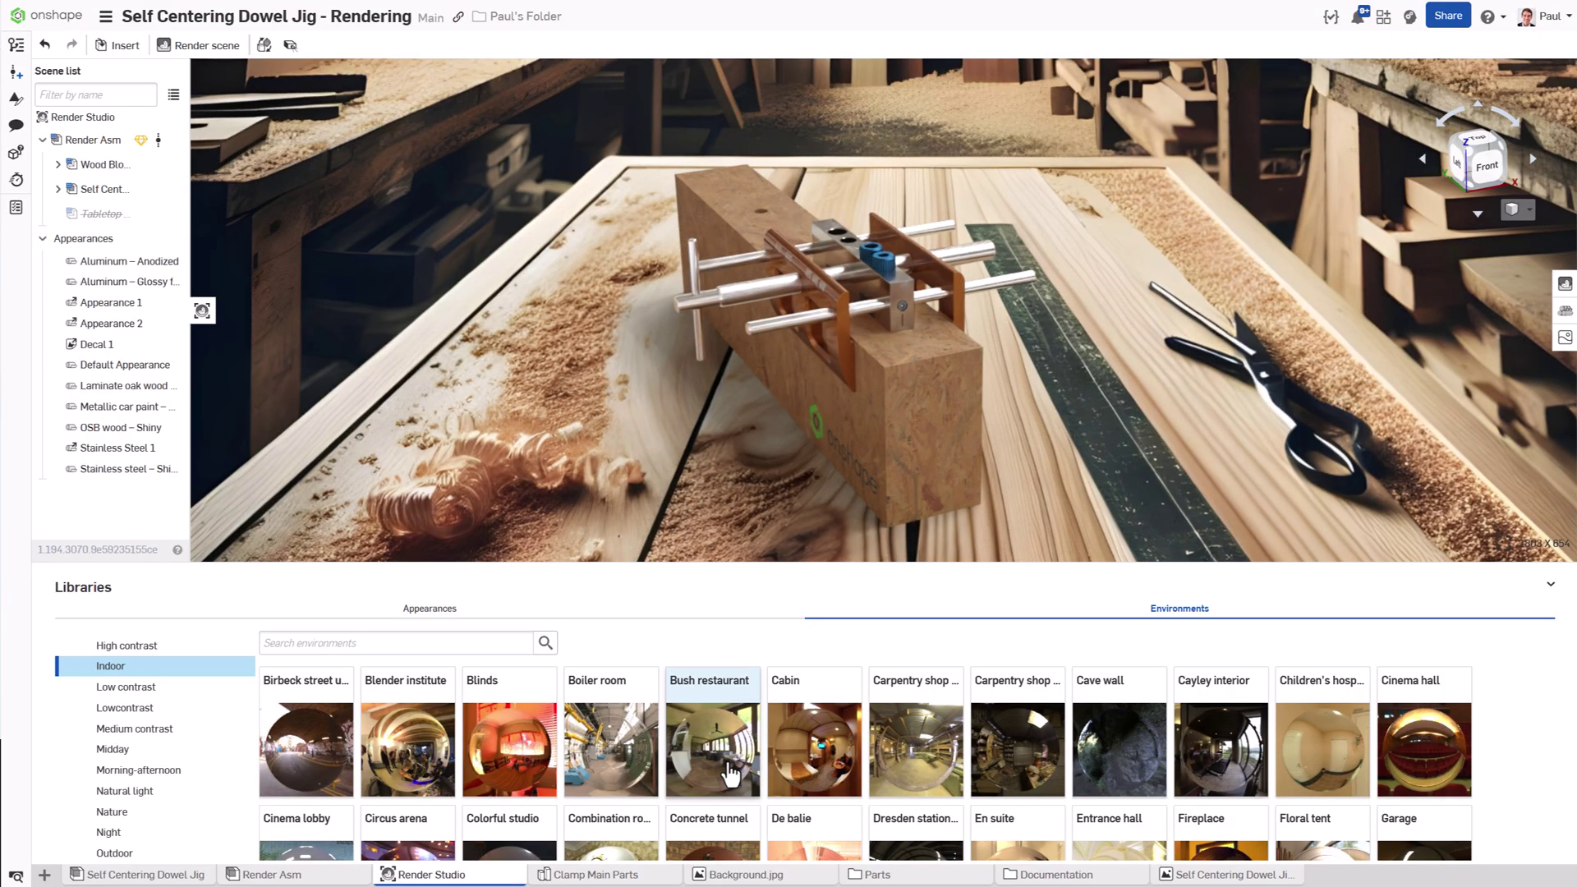
click(914, 736)
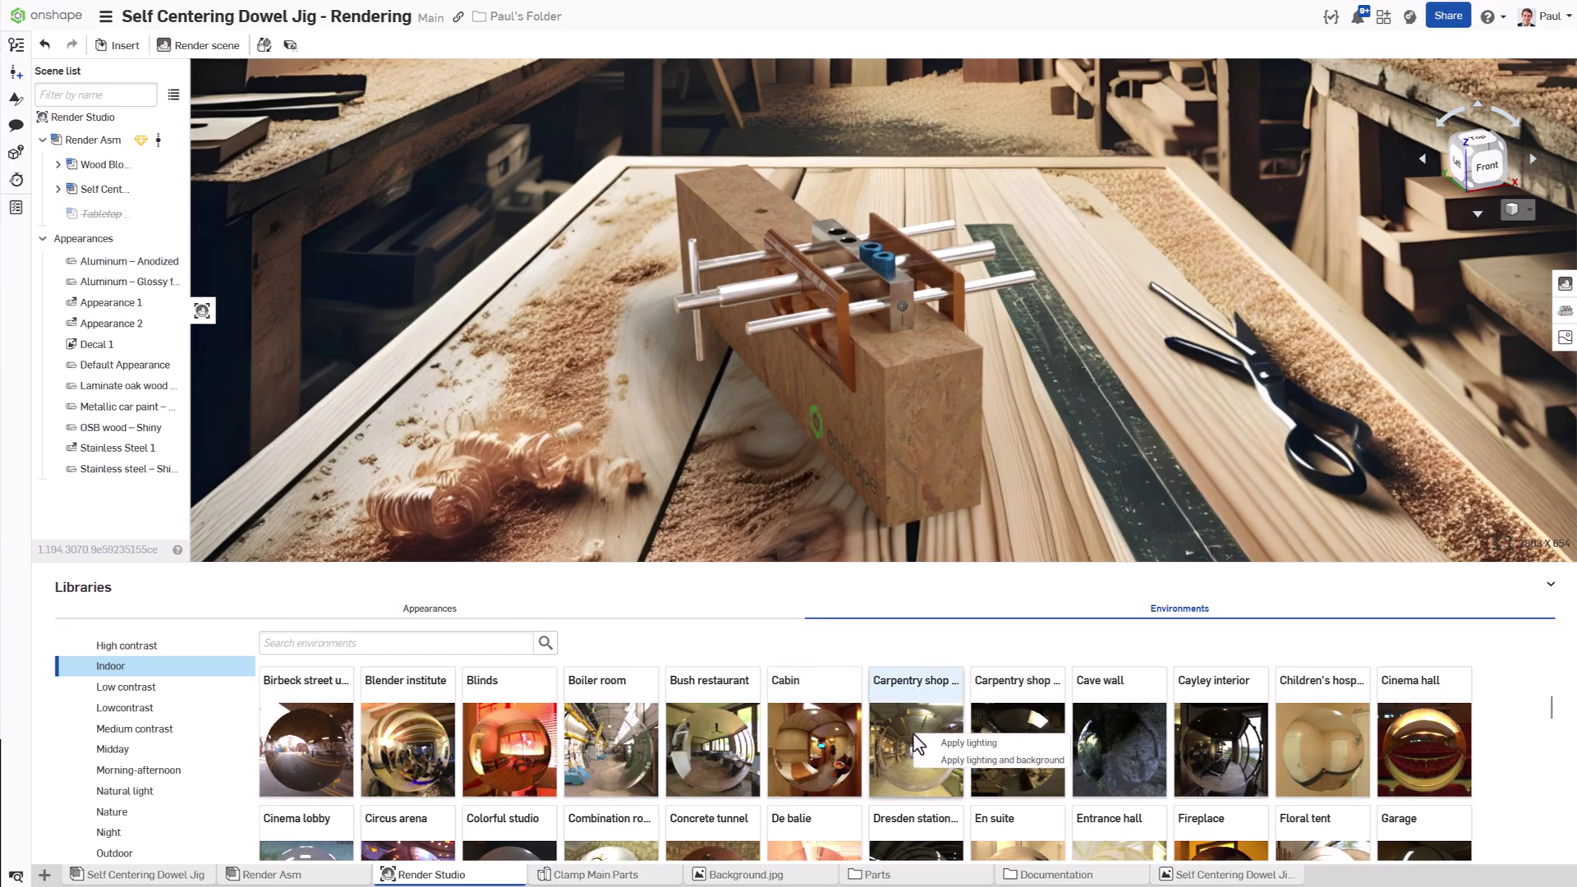
click(1008, 743)
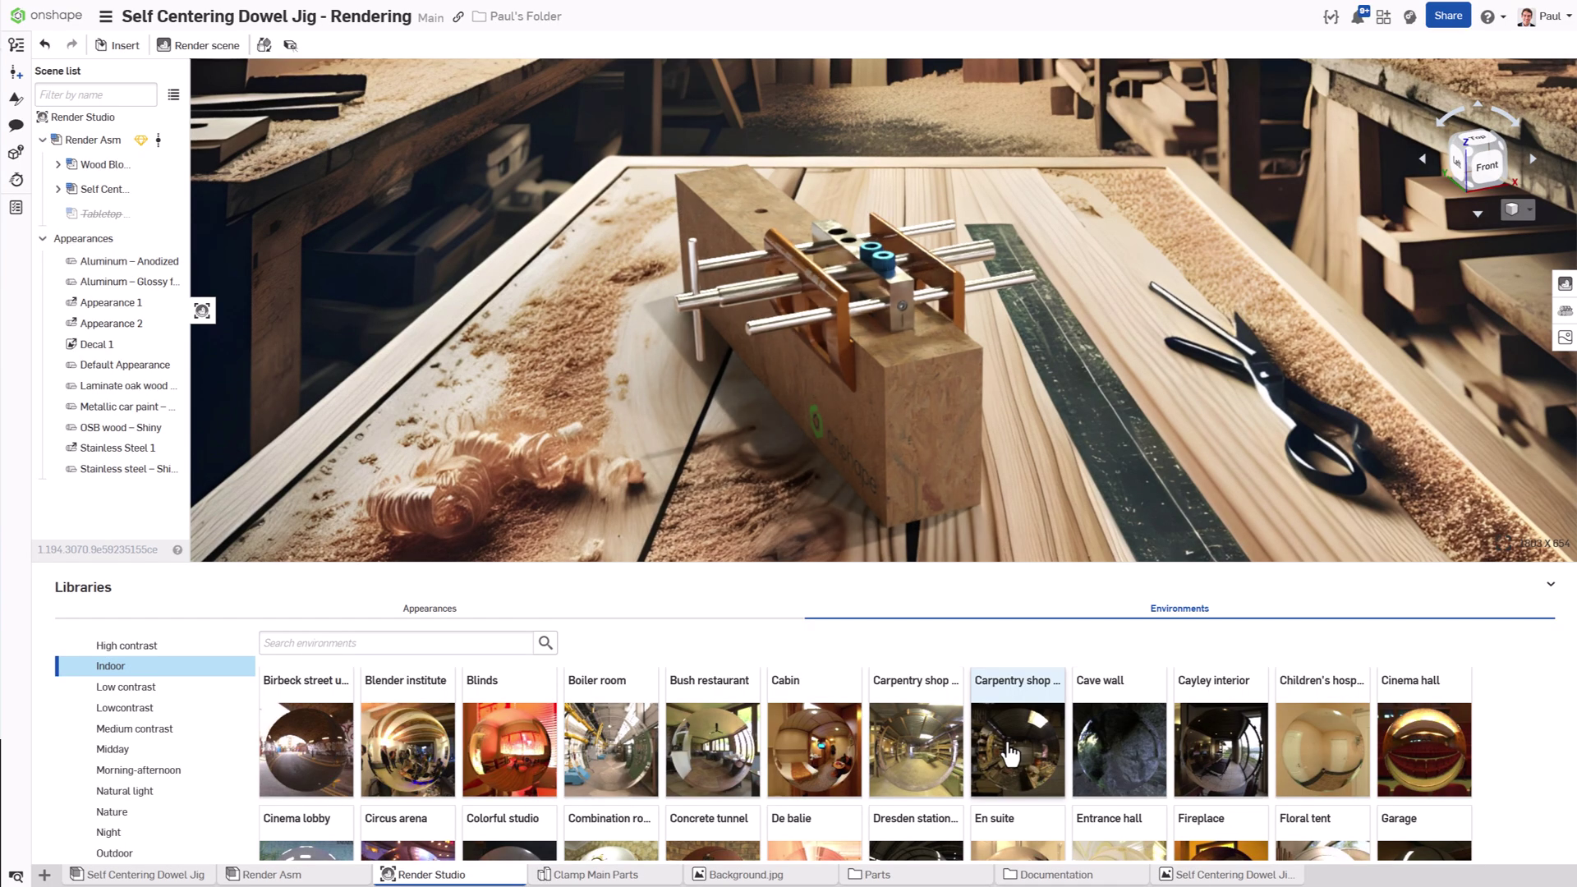
Set the environment lighting intensity to 55000 and rotation to 10 deg
click(1551, 587)
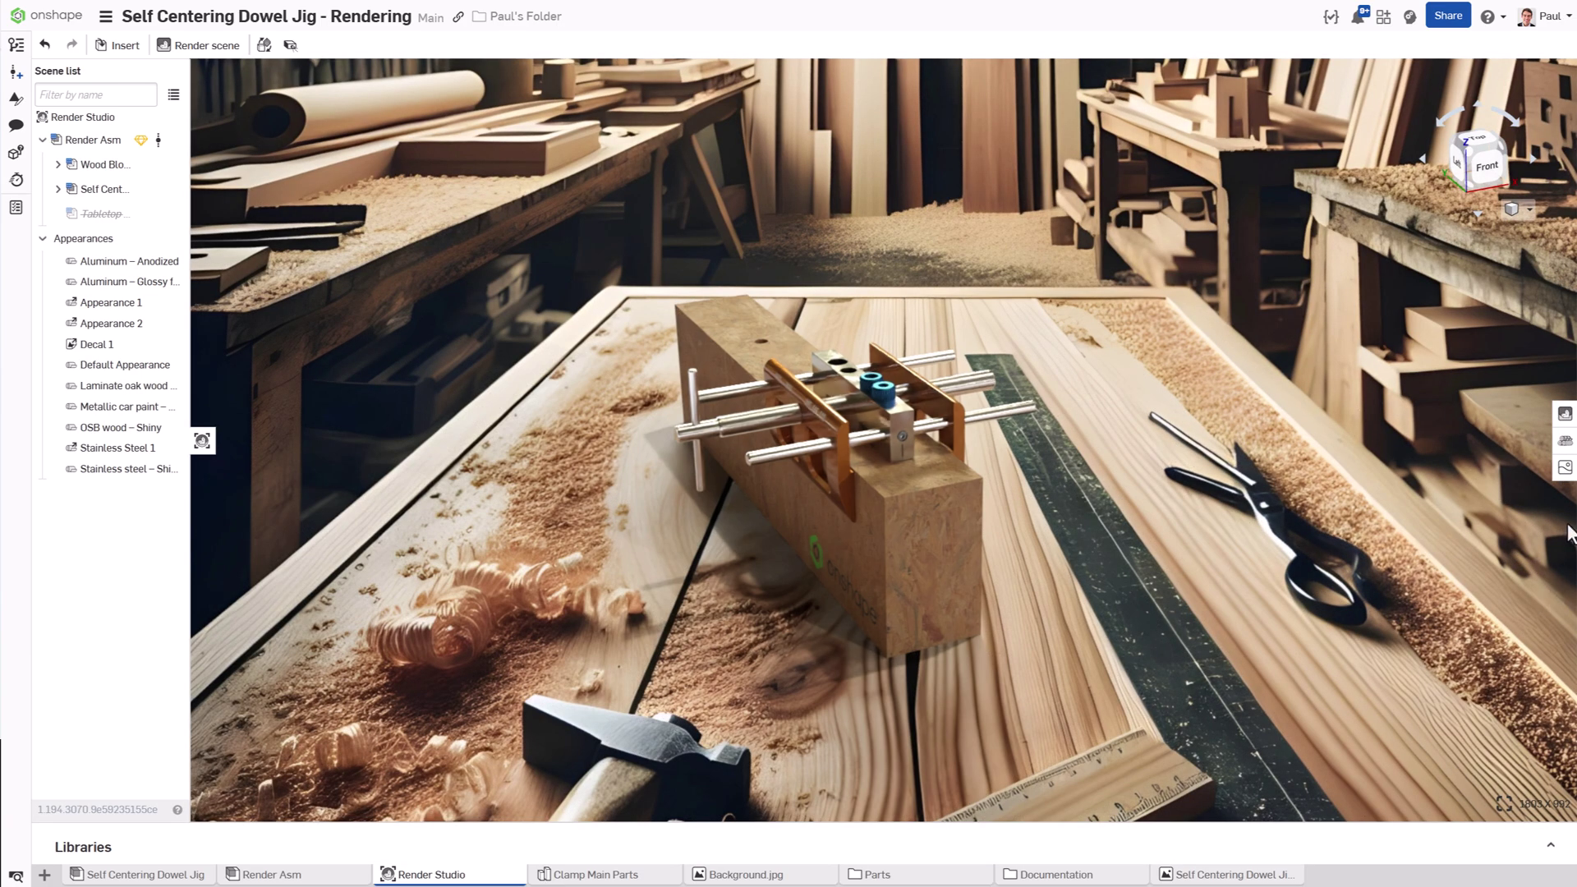
click(1565, 470)
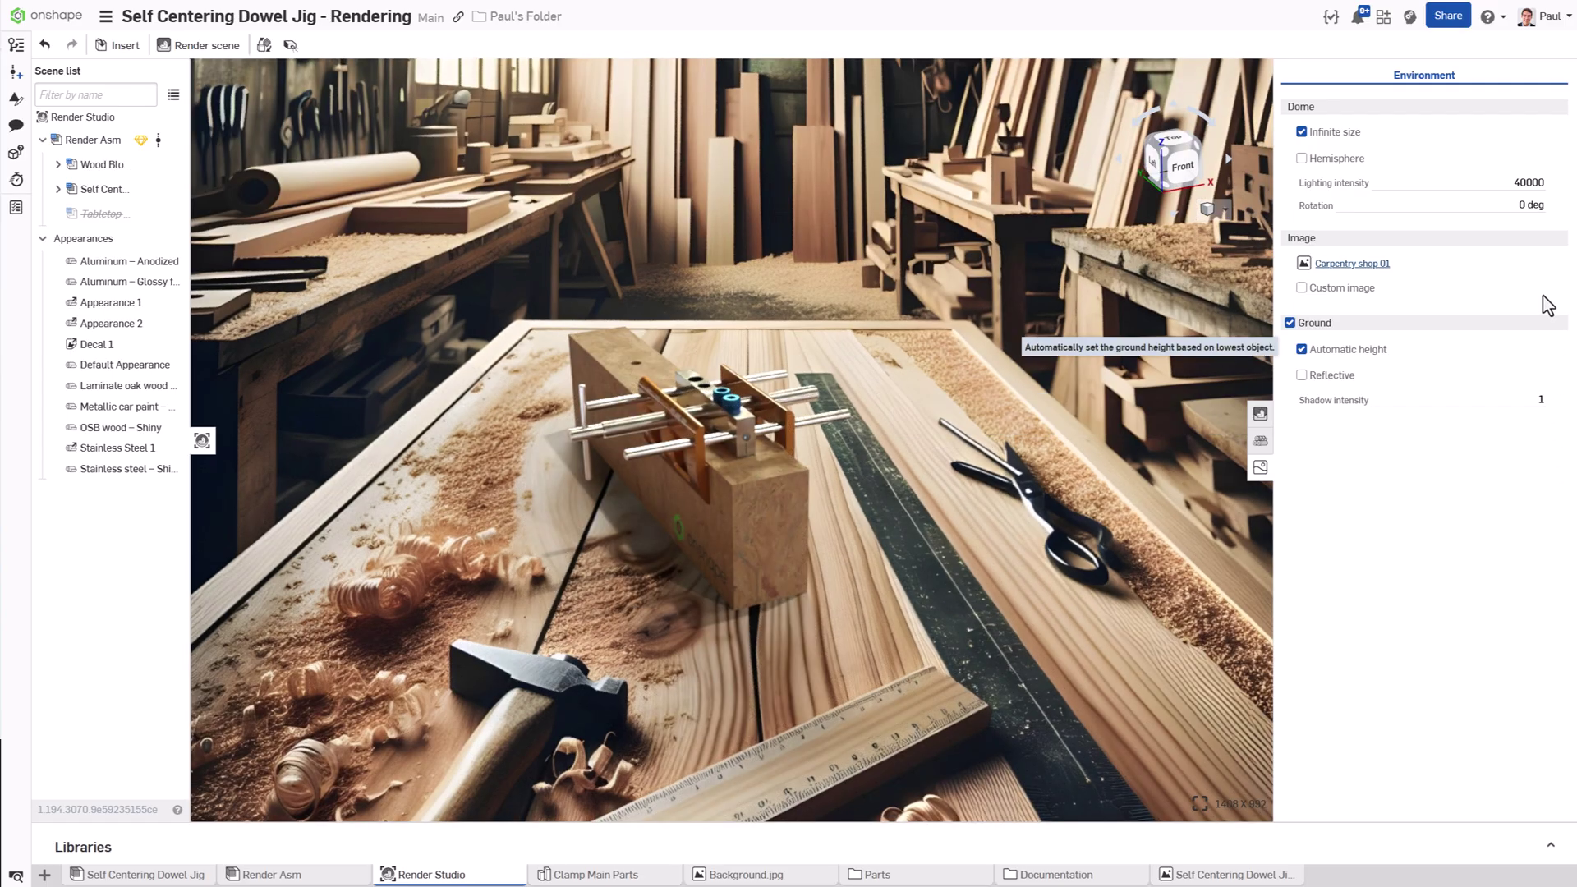
double_click(1524, 183)
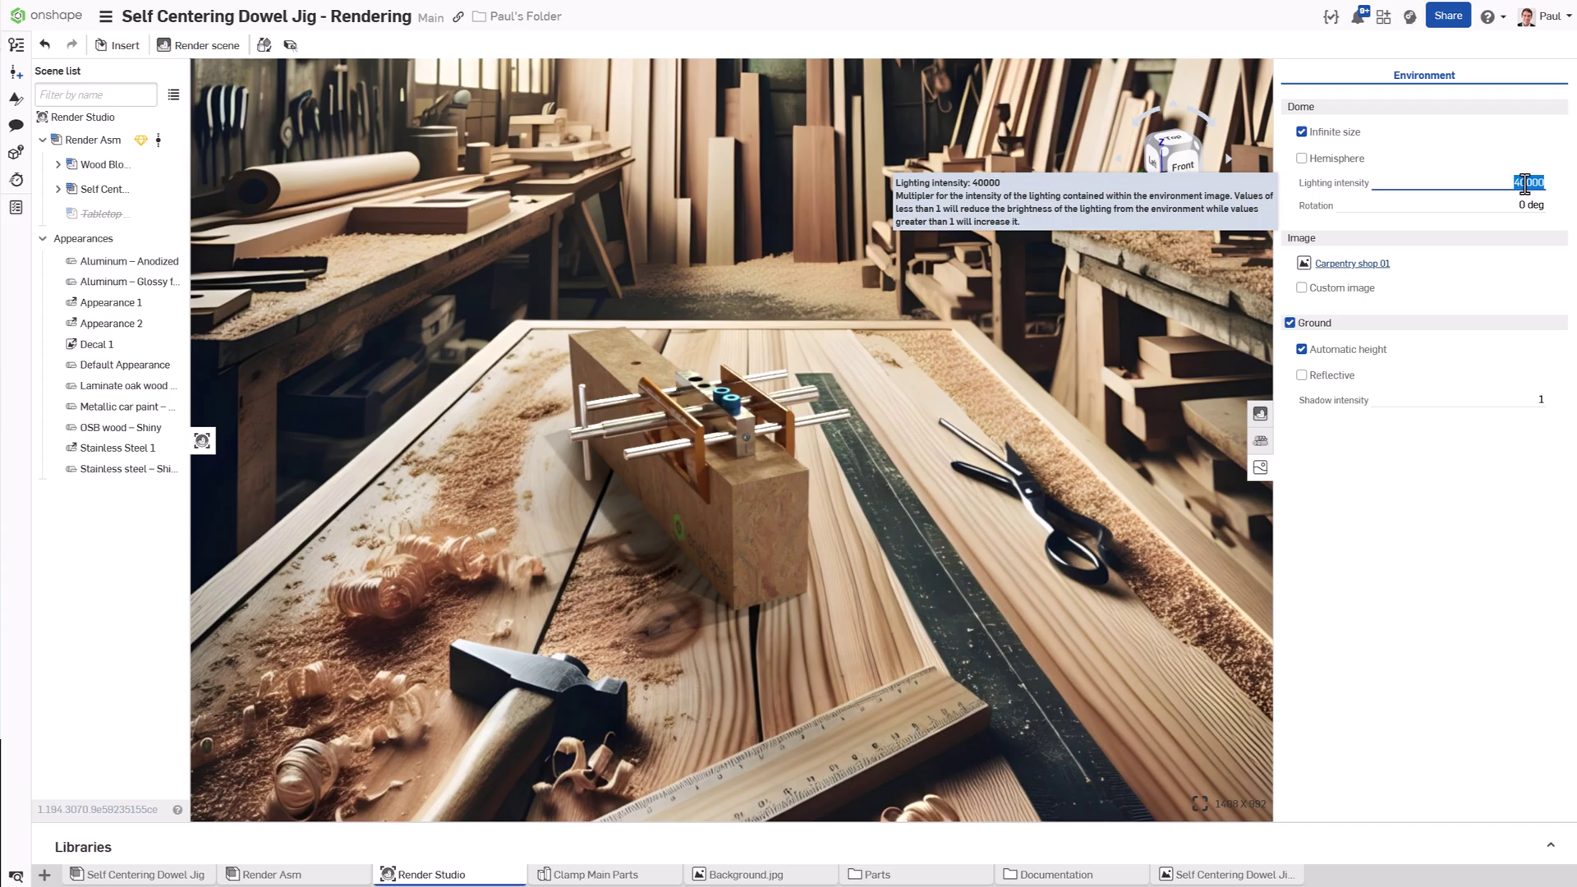
text(55000)
key(Tab)
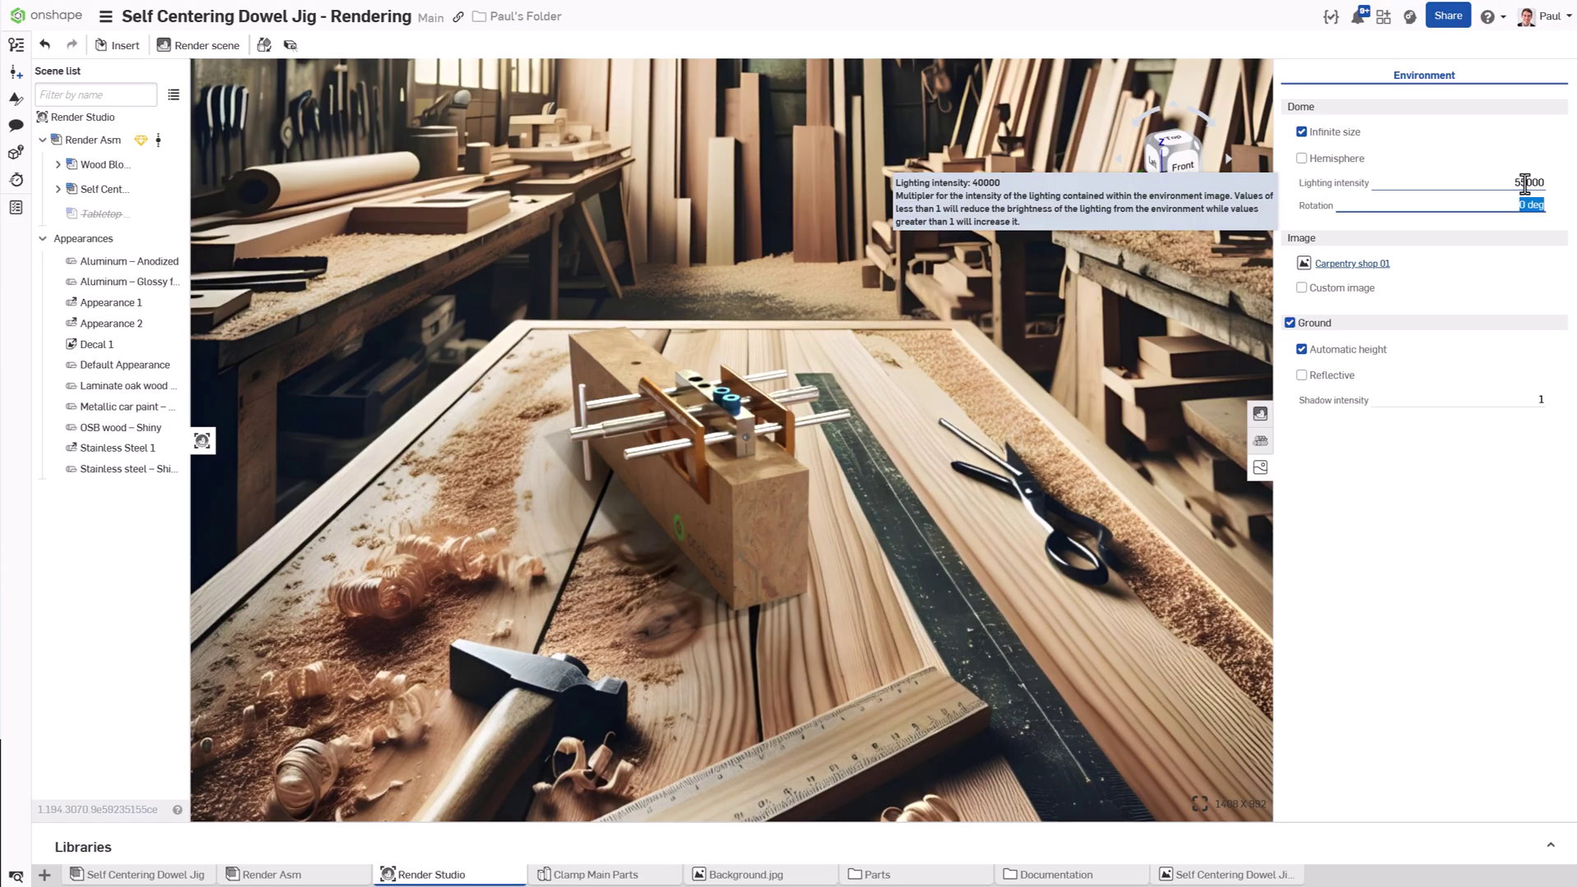
text(10)
key(Return)
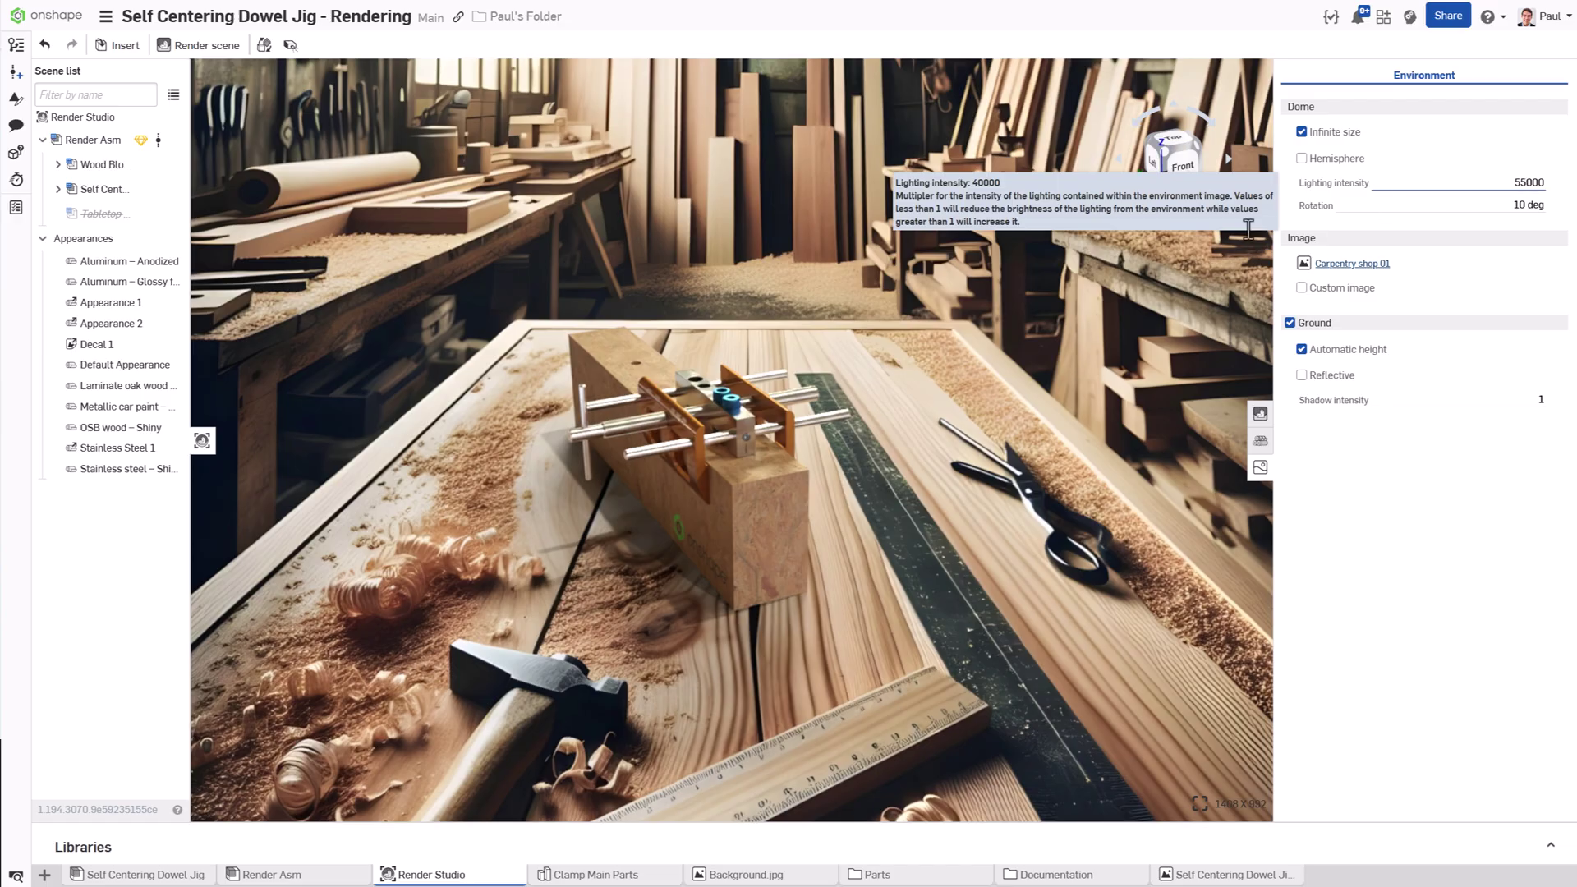
Render the scene at UHD (8k) Production quality and open the new rendered image
click(211, 48)
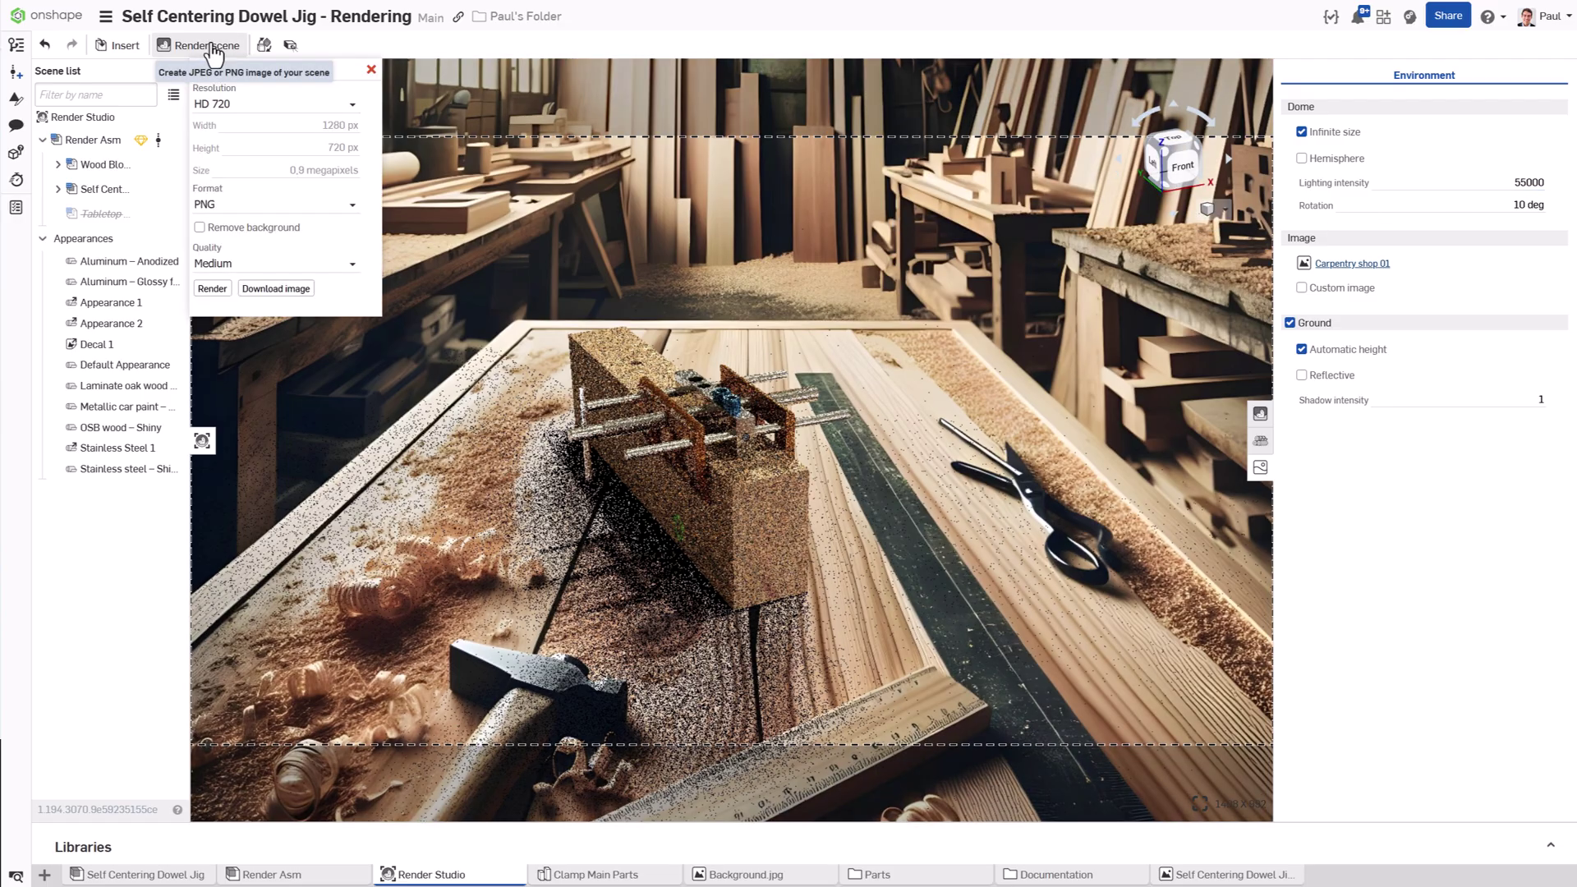
click(281, 103)
click(266, 165)
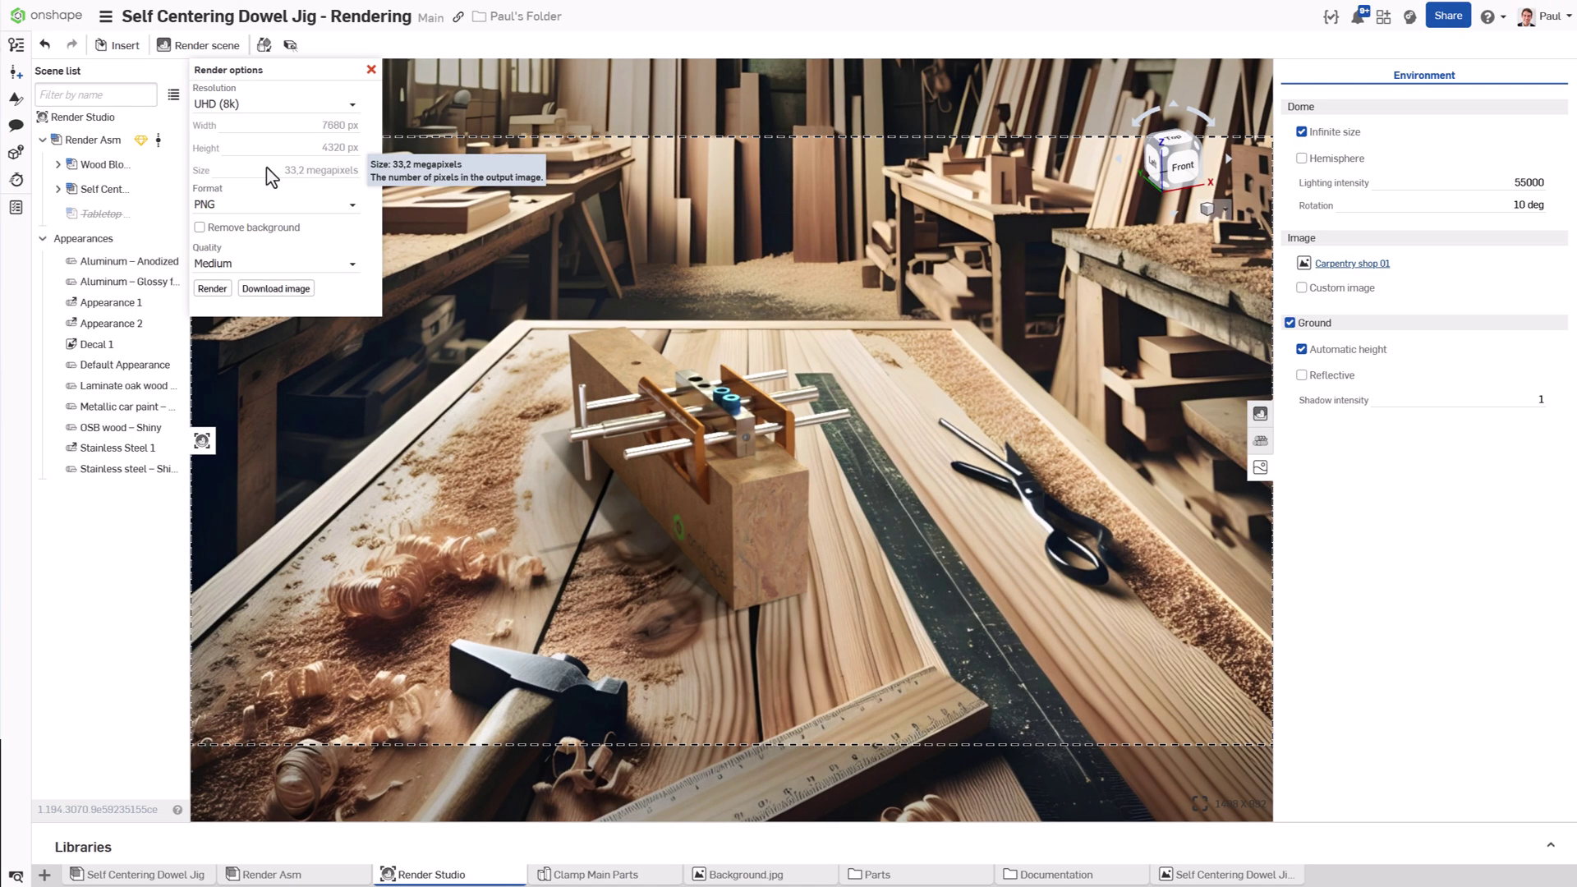
click(269, 268)
click(250, 303)
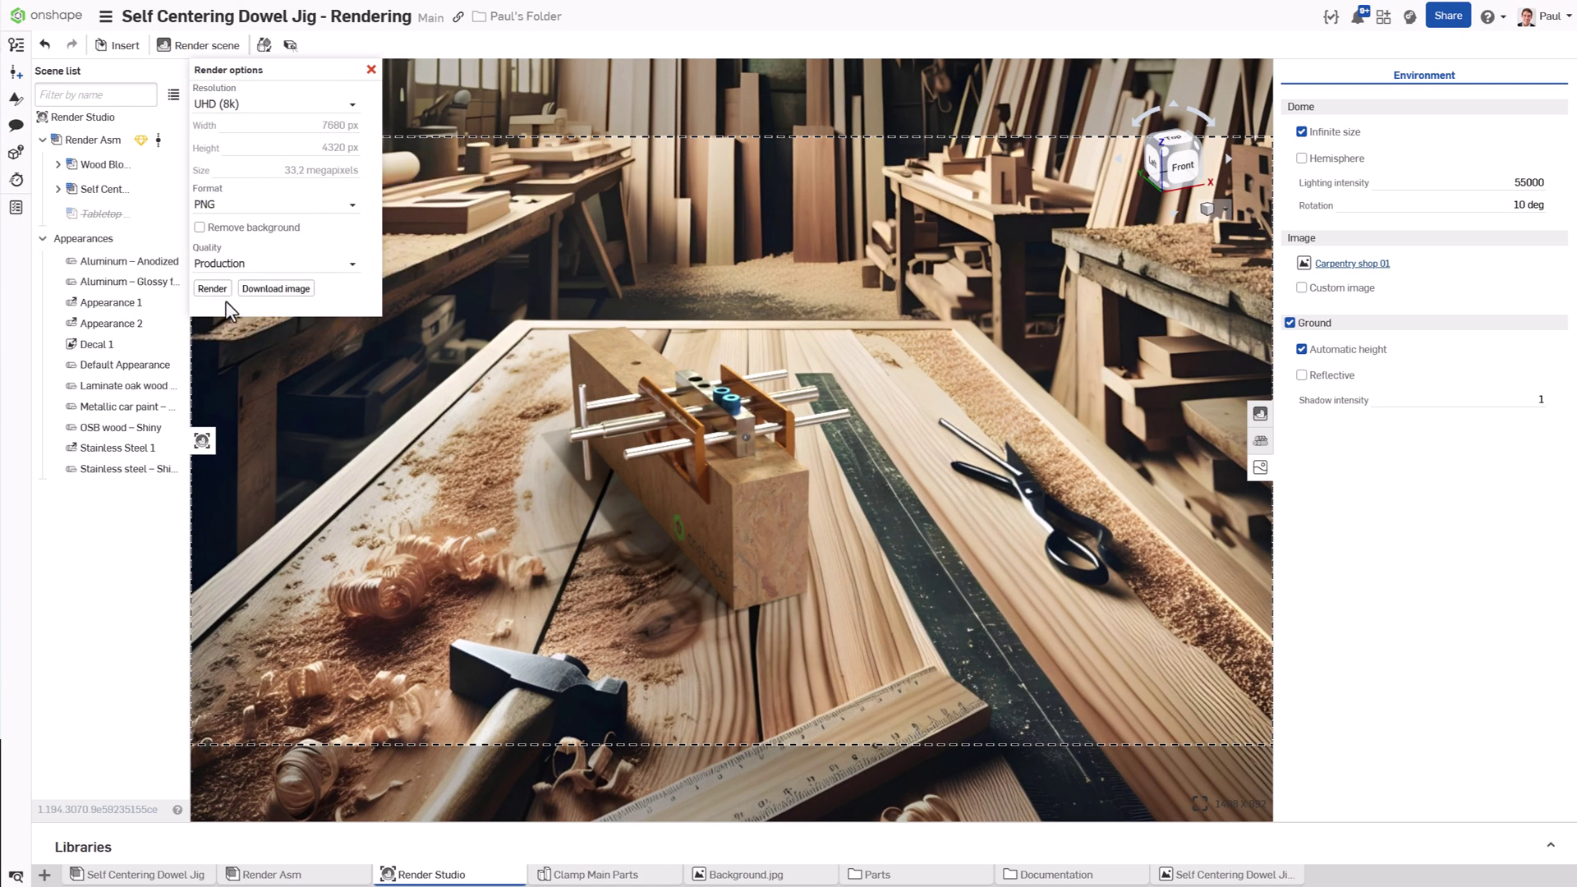
click(215, 289)
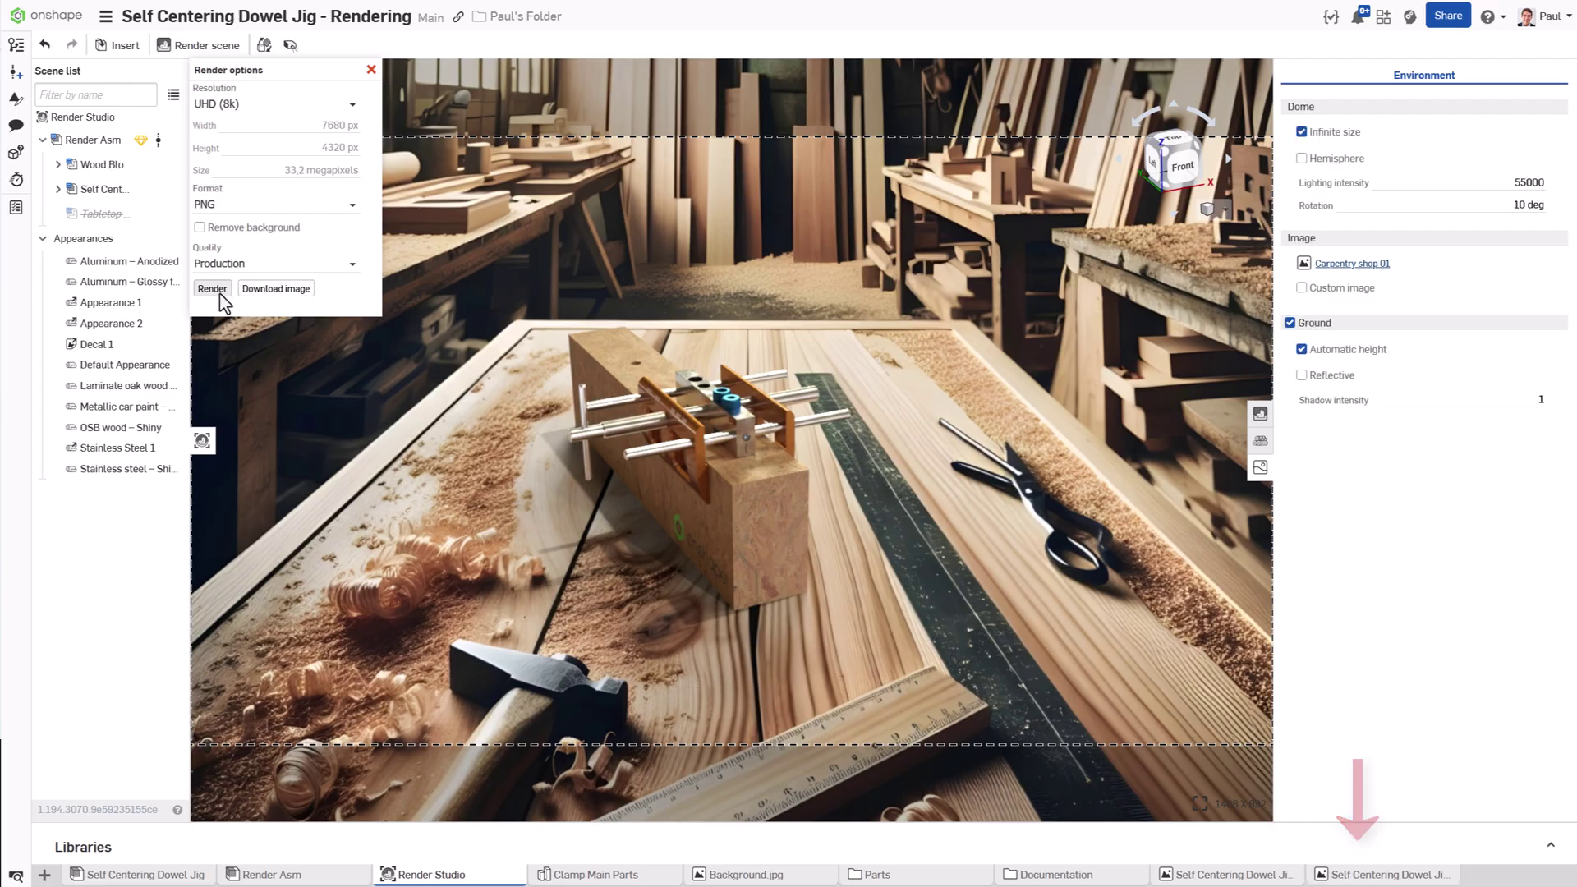
click(1383, 875)
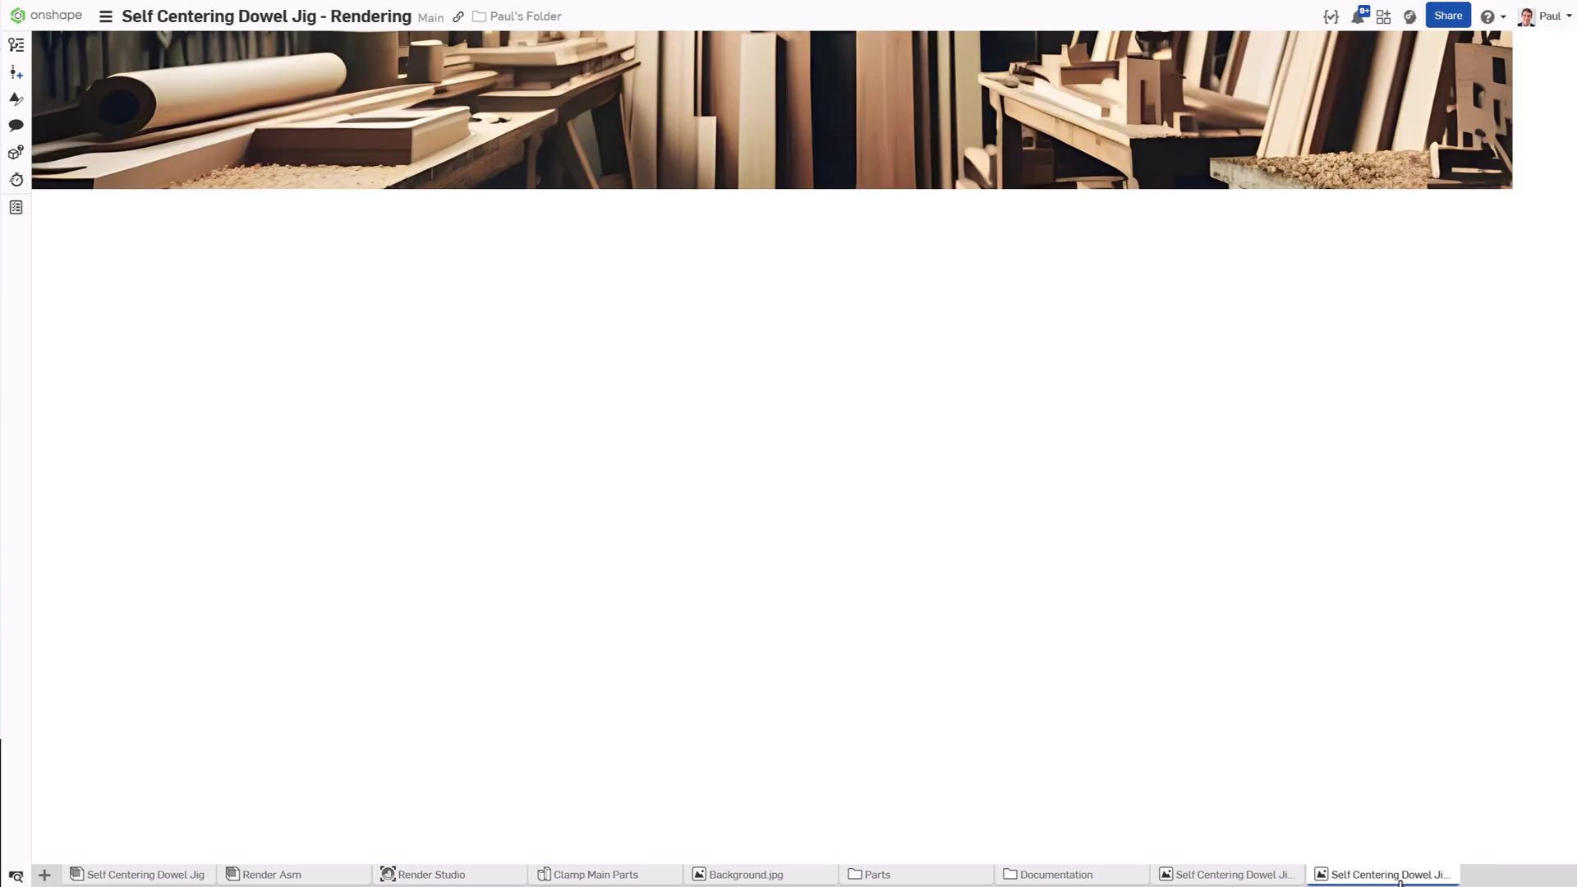
Create a new folder named Rendering in the Tab manager
click(15, 875)
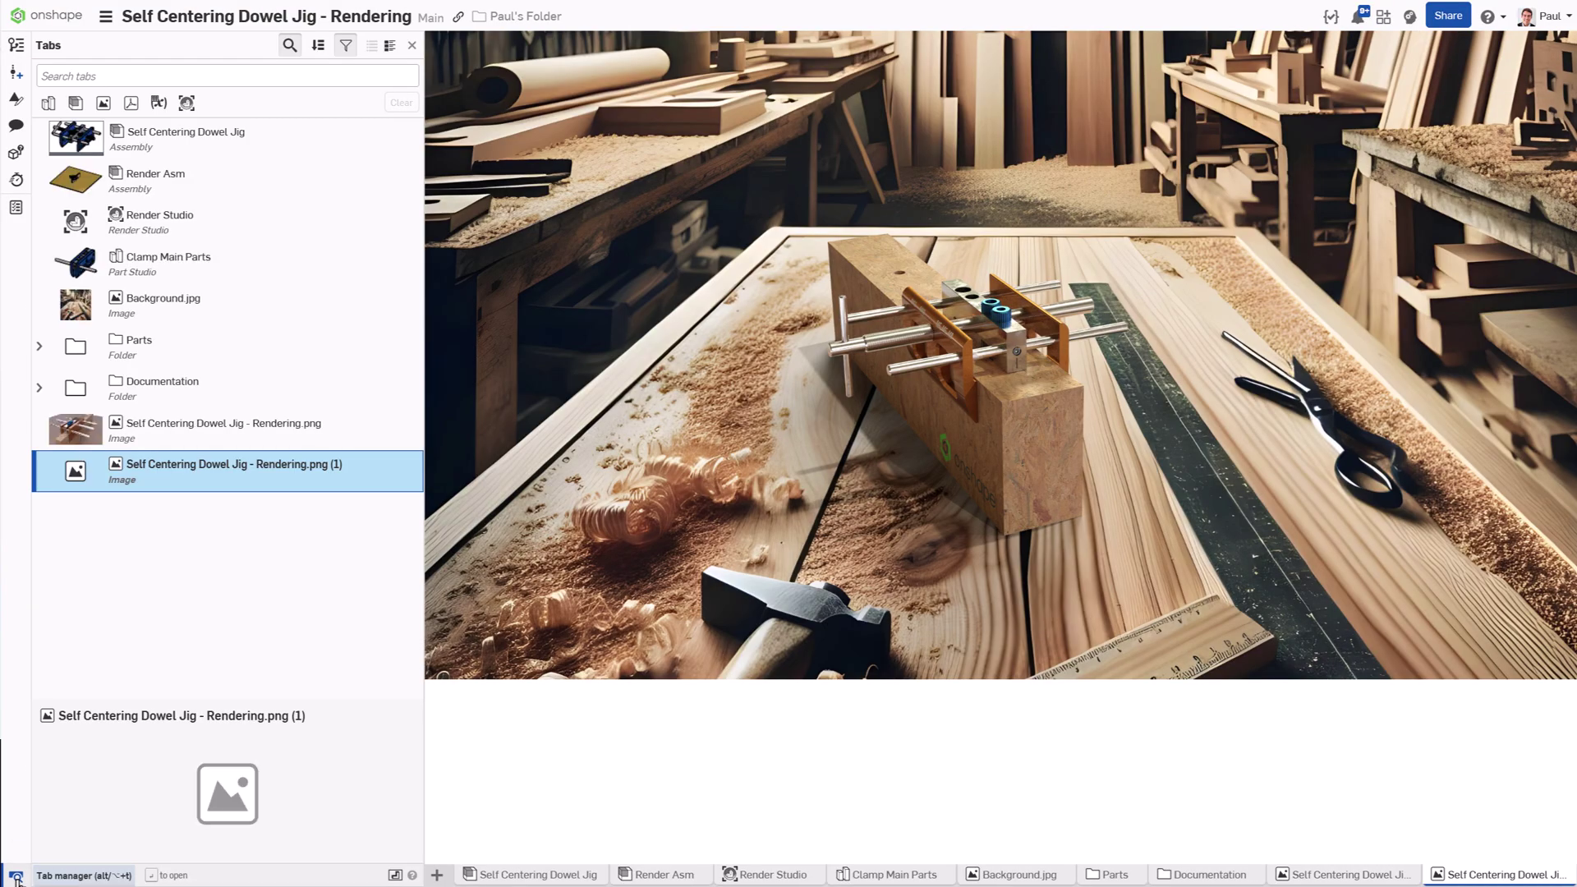
right_click(141, 569)
click(197, 580)
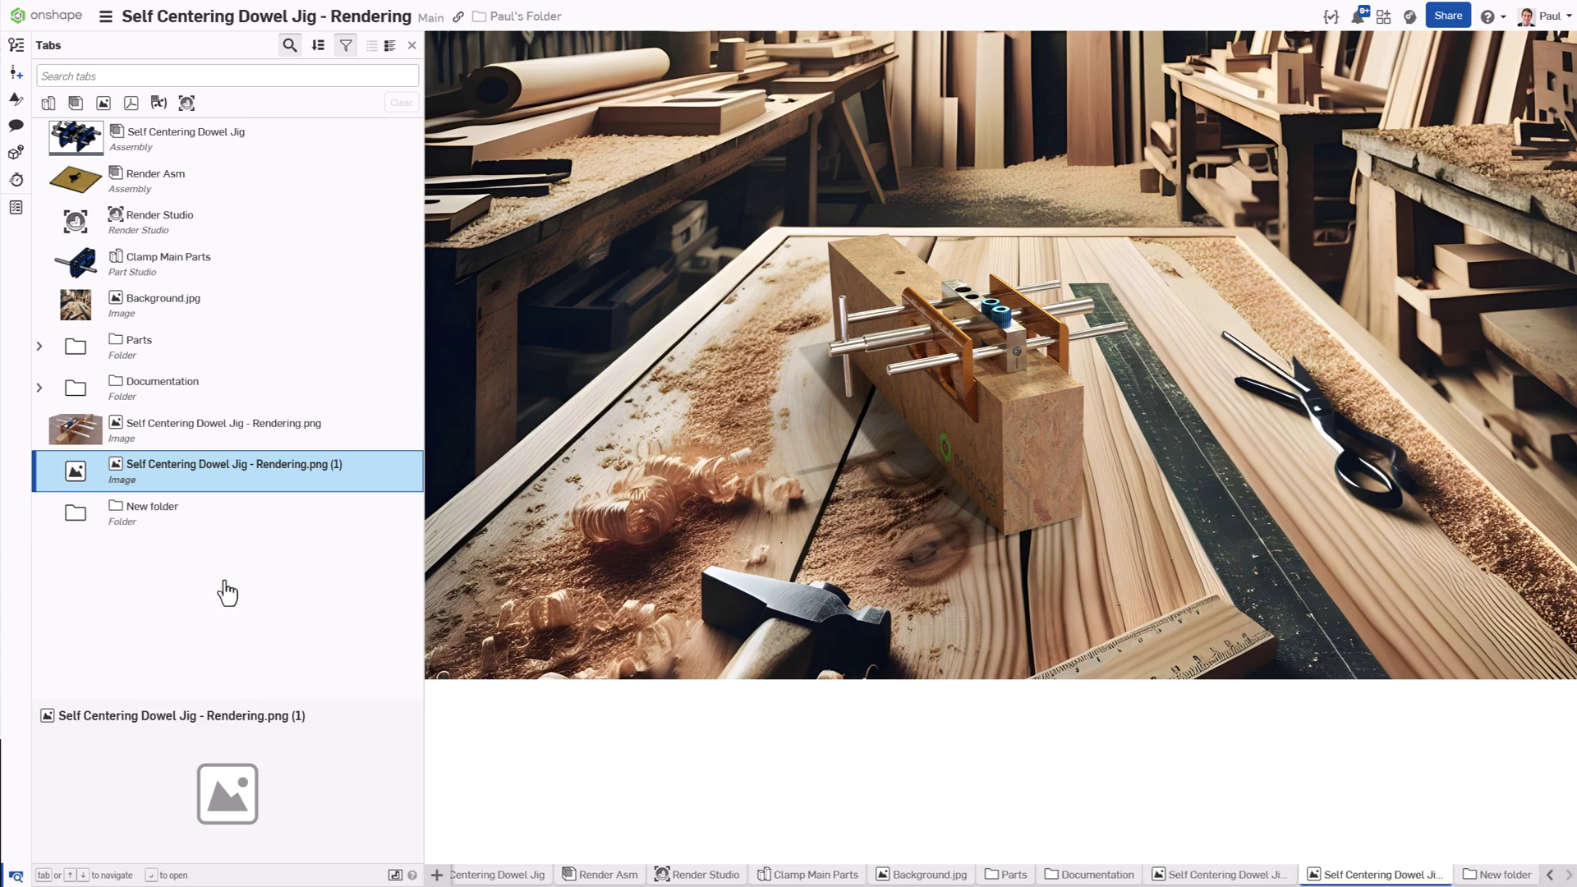
text(Rendering)
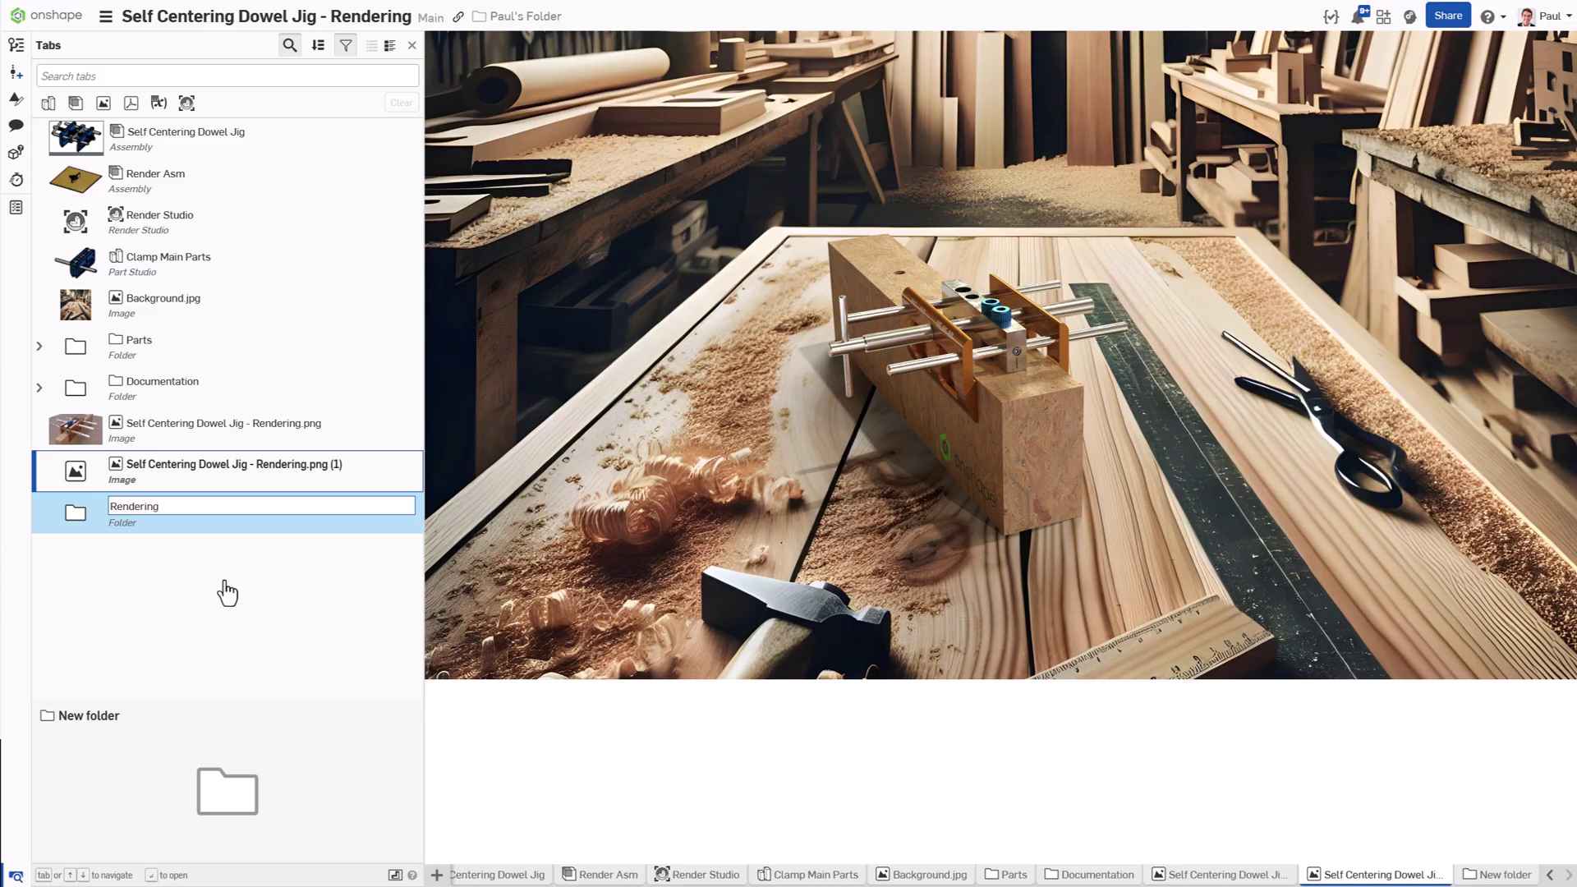
key(Return)
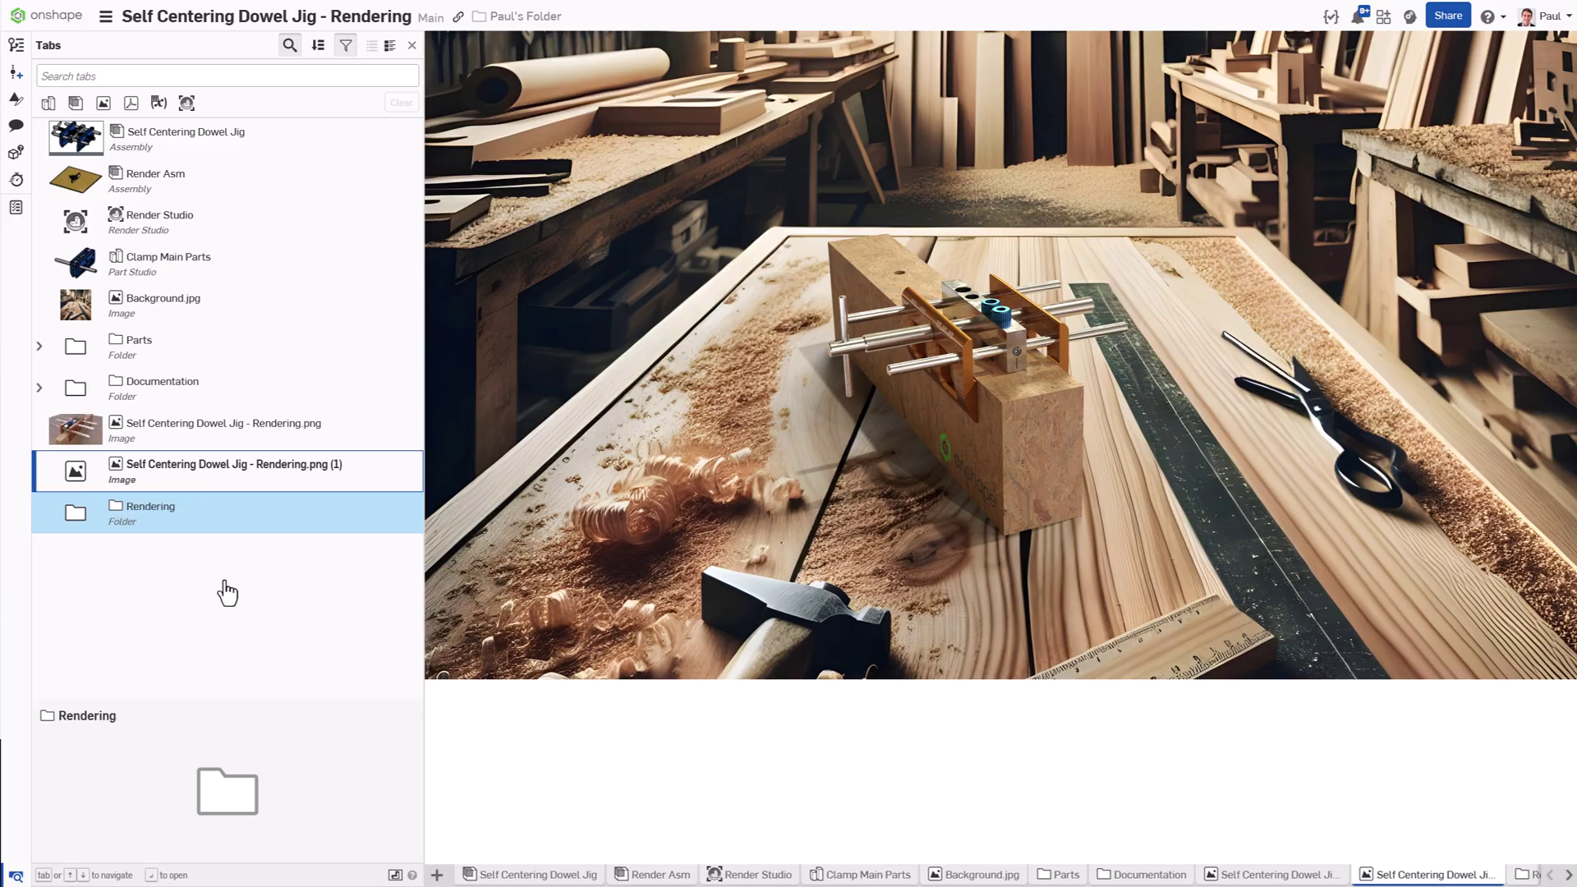
Move Render Asm, Render Studio, Background.jpg and both rendered PNGs into the Rendering folder
click(345, 474)
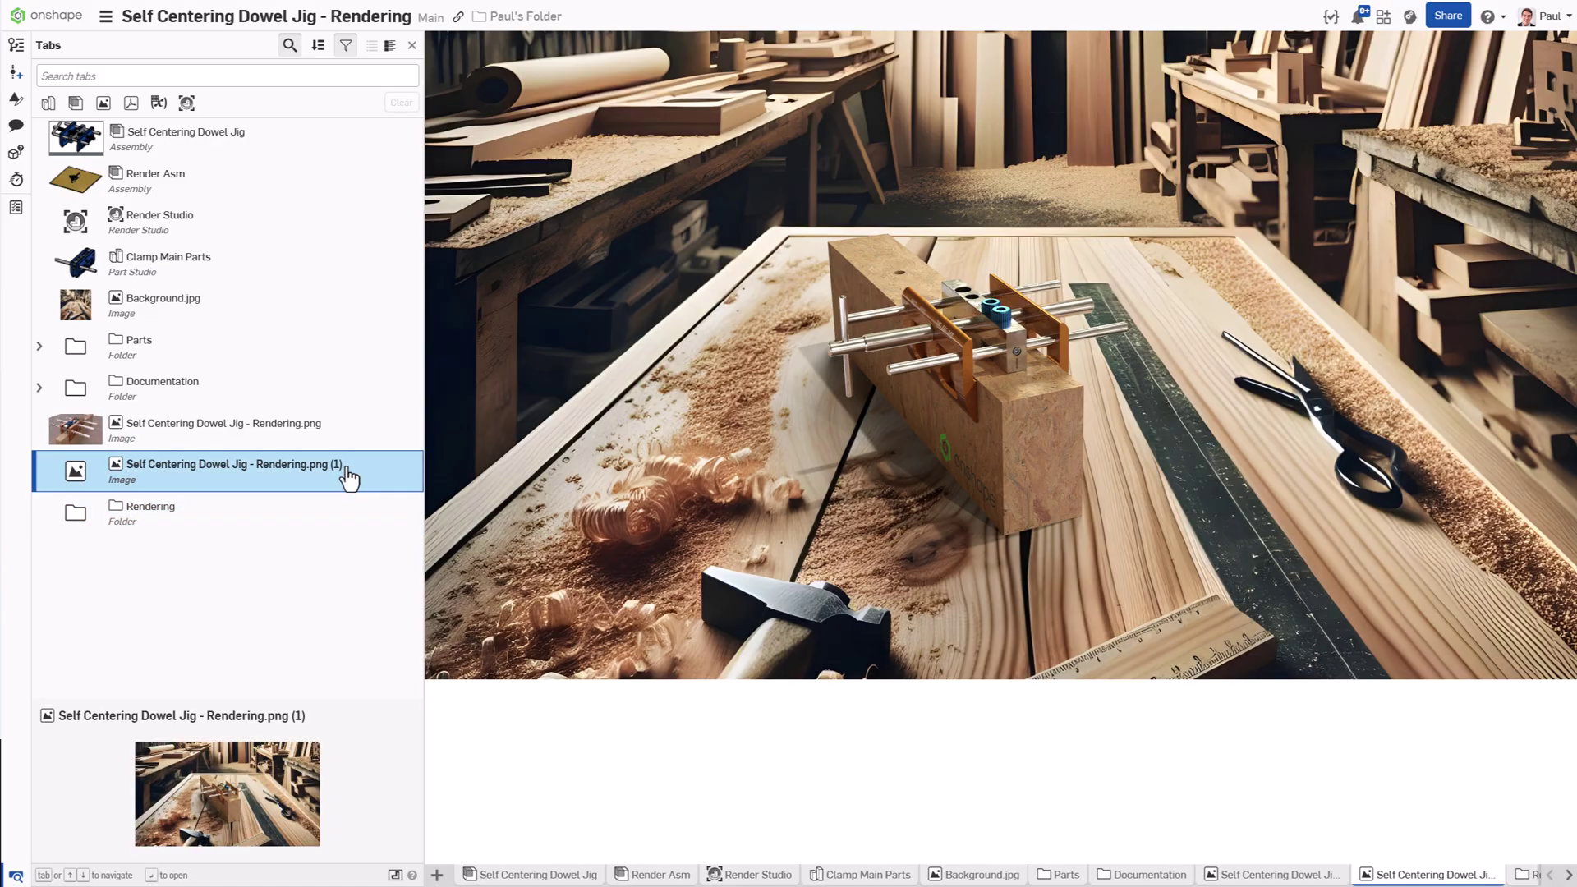
ctrl+click(254, 312)
ctrl+click(253, 227)
ctrl+click(256, 196)
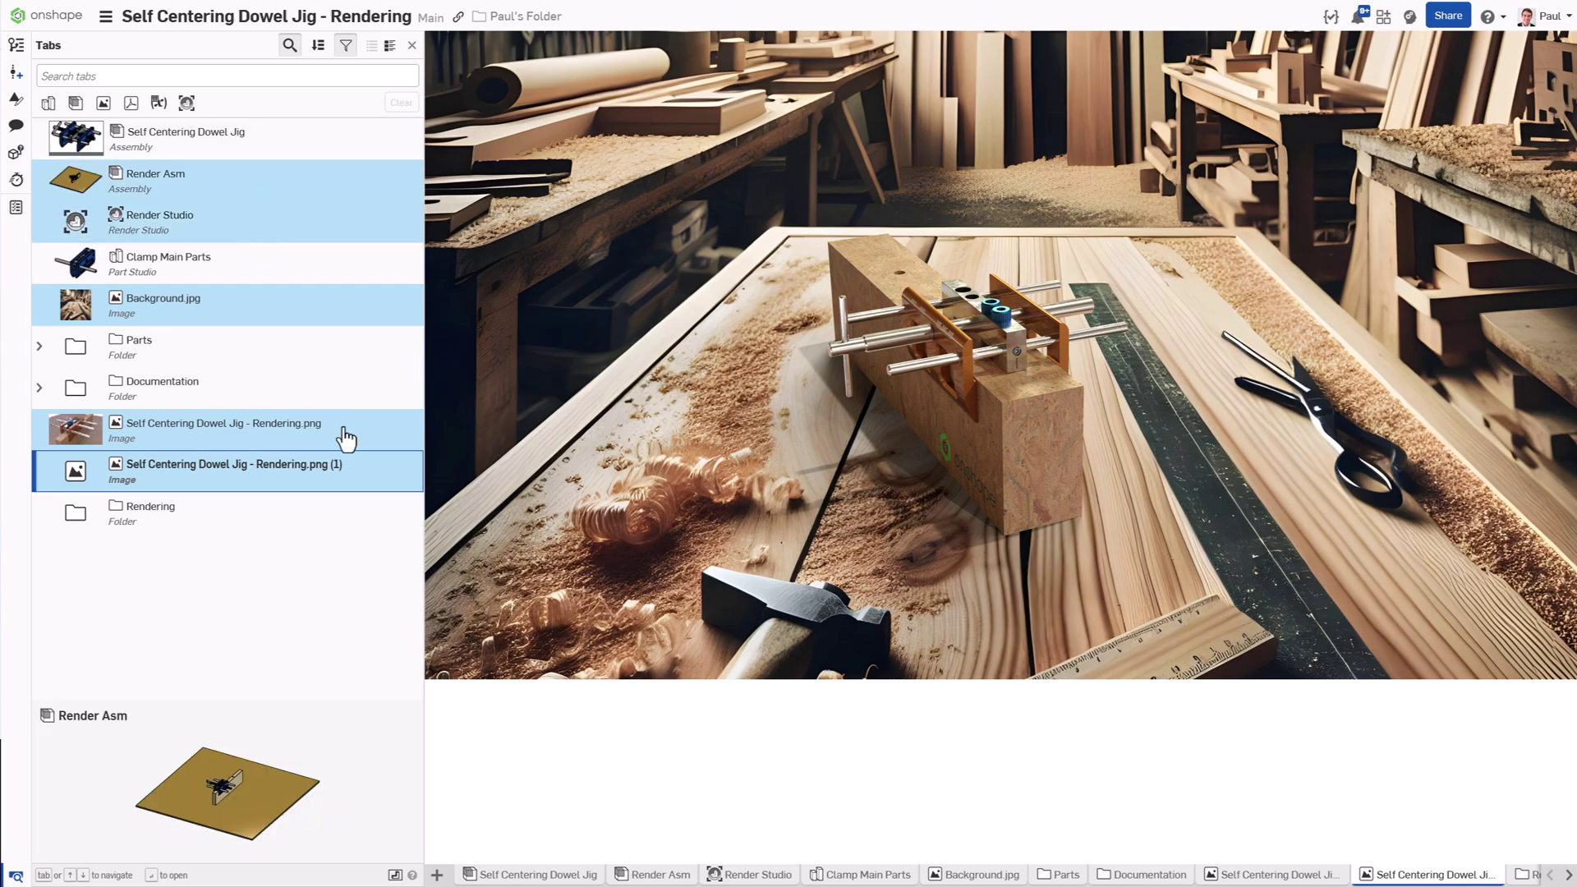
drag(352, 482, 334, 530)
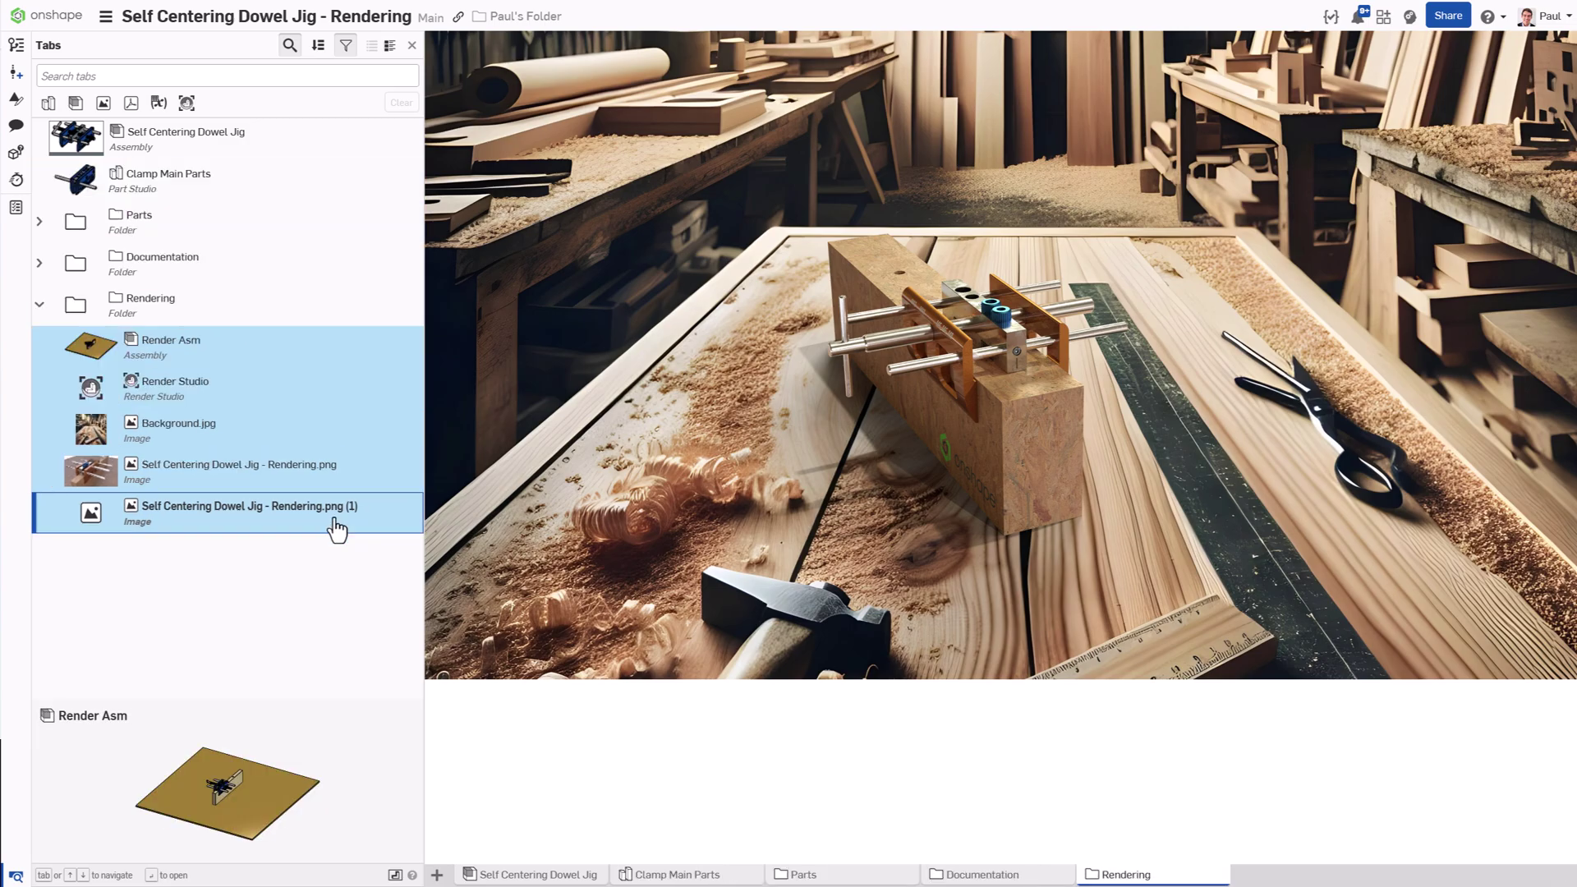
click(39, 305)
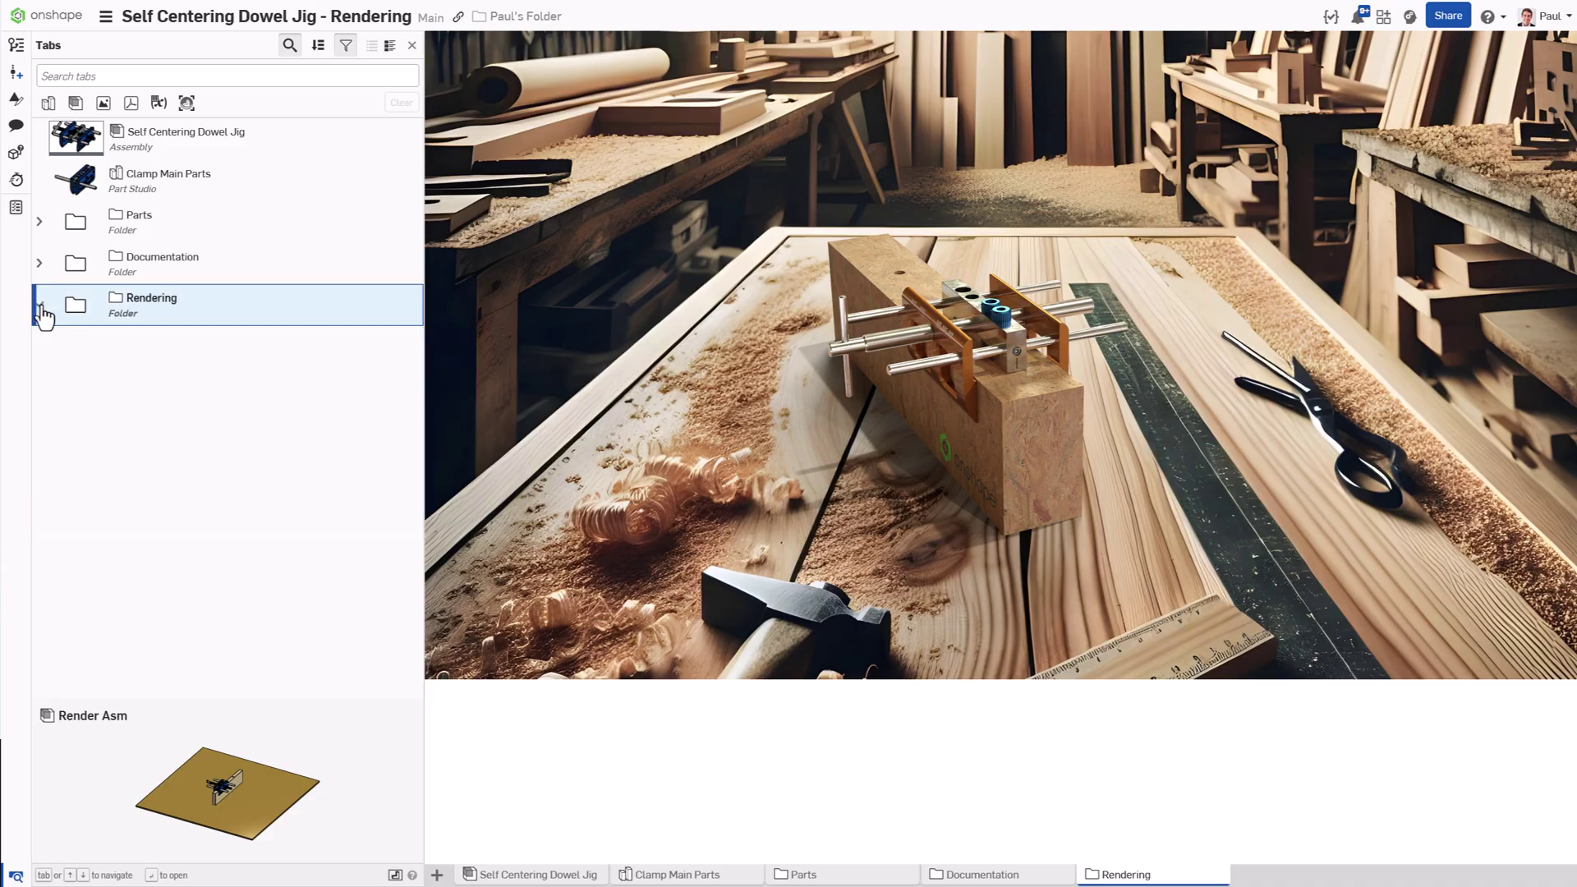
Reply to the teammate's comment: 'Looks fantastic! Take a look at the renders! I'll add them to the shared publication.'
click(16, 127)
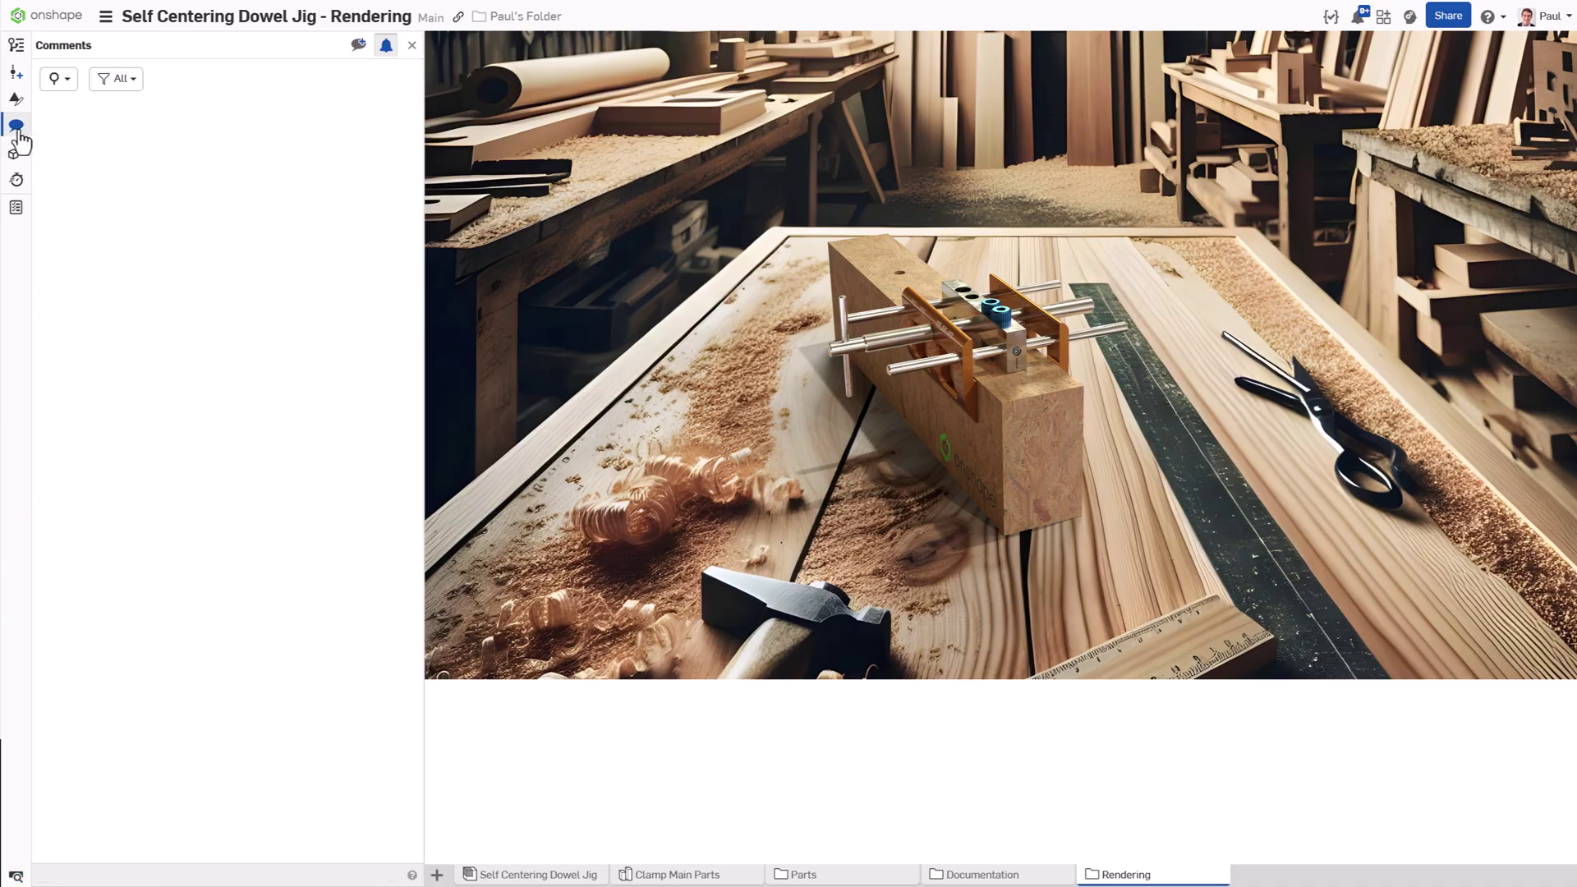
click(57, 78)
click(82, 120)
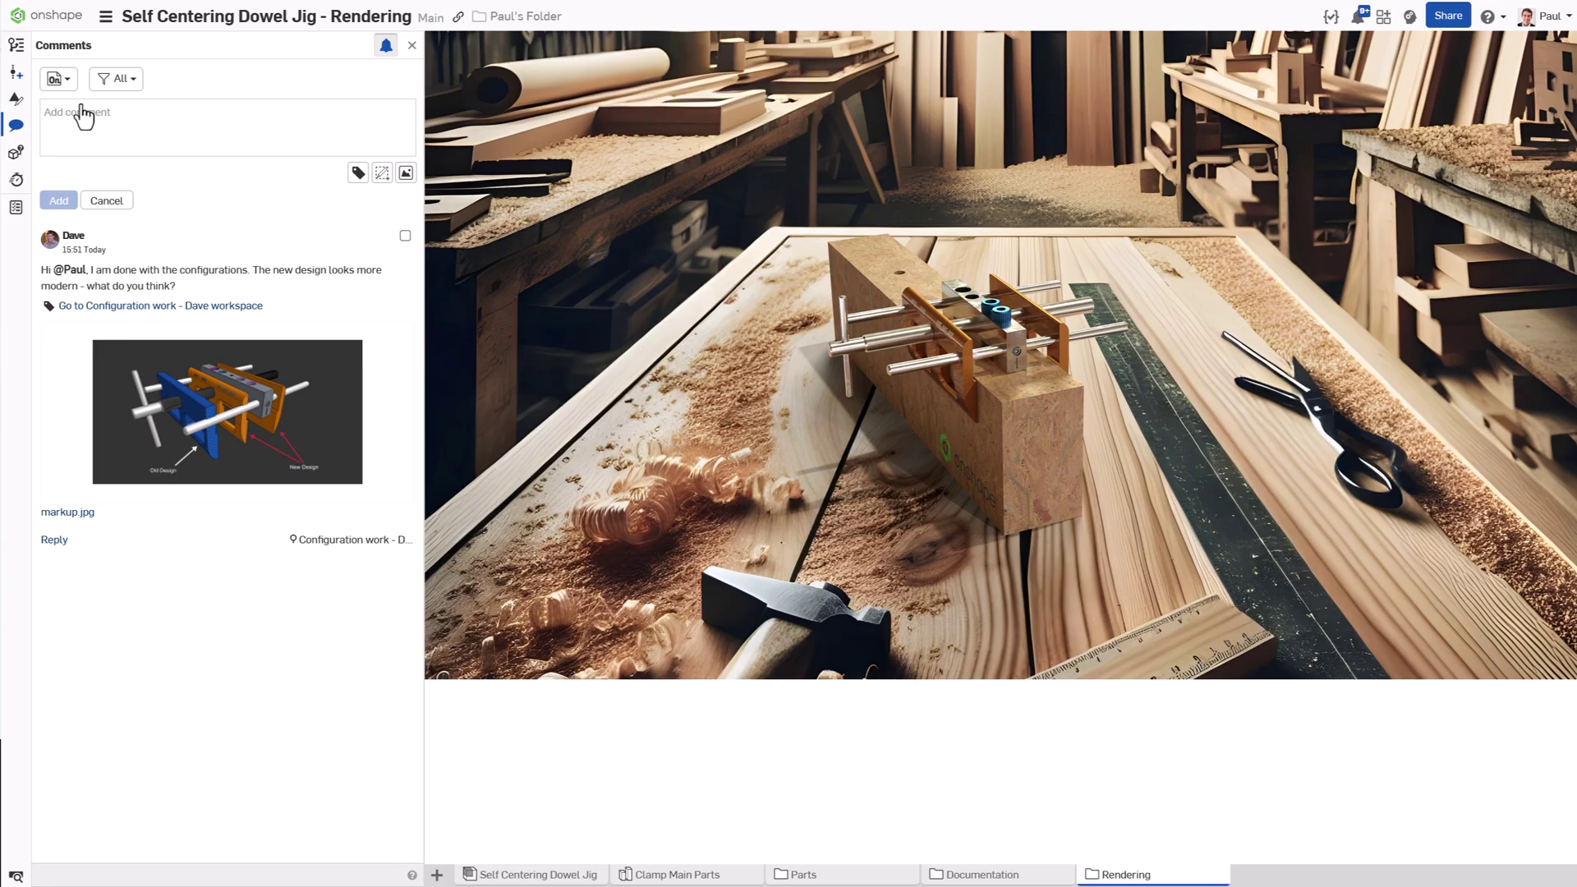
click(55, 540)
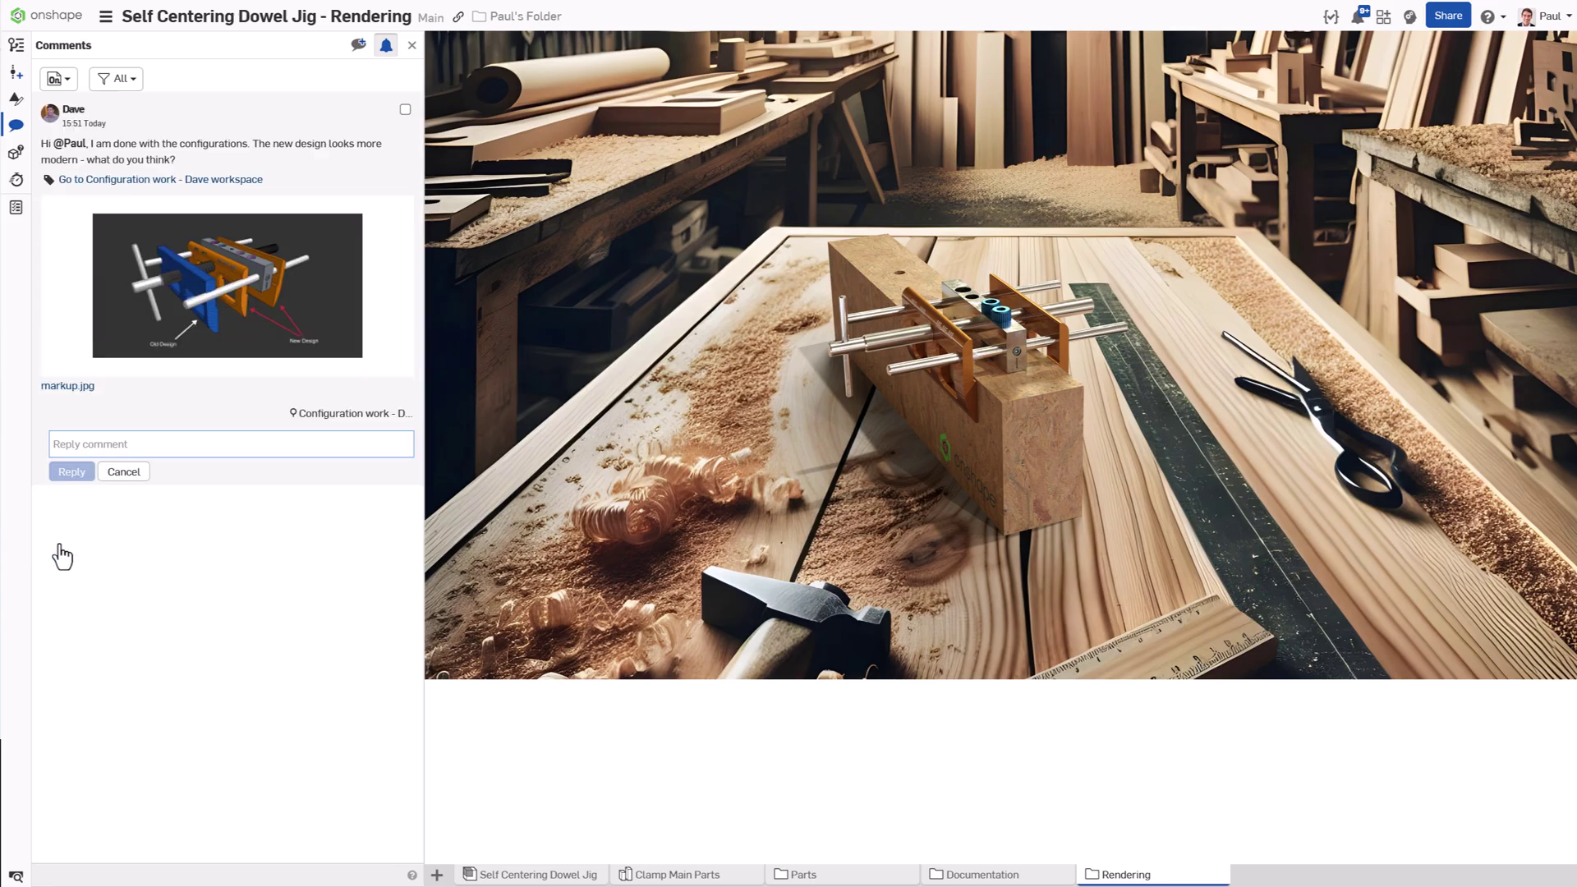
text(Looks fantastic! Take a l)
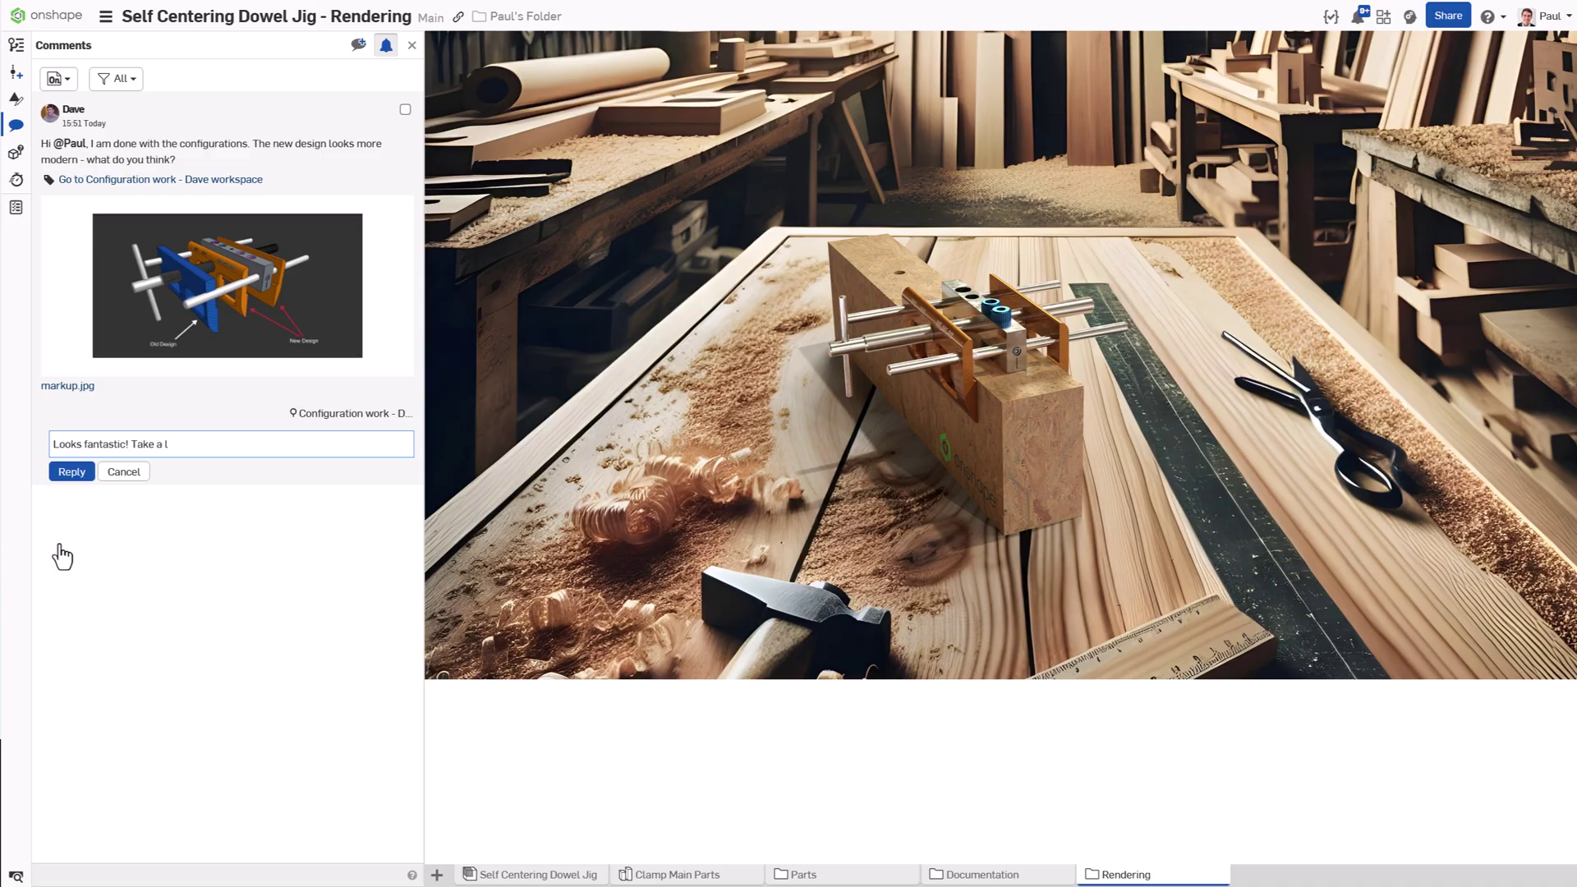
text(ook at the renders! I'll add them to the shared publication.)
click(71, 485)
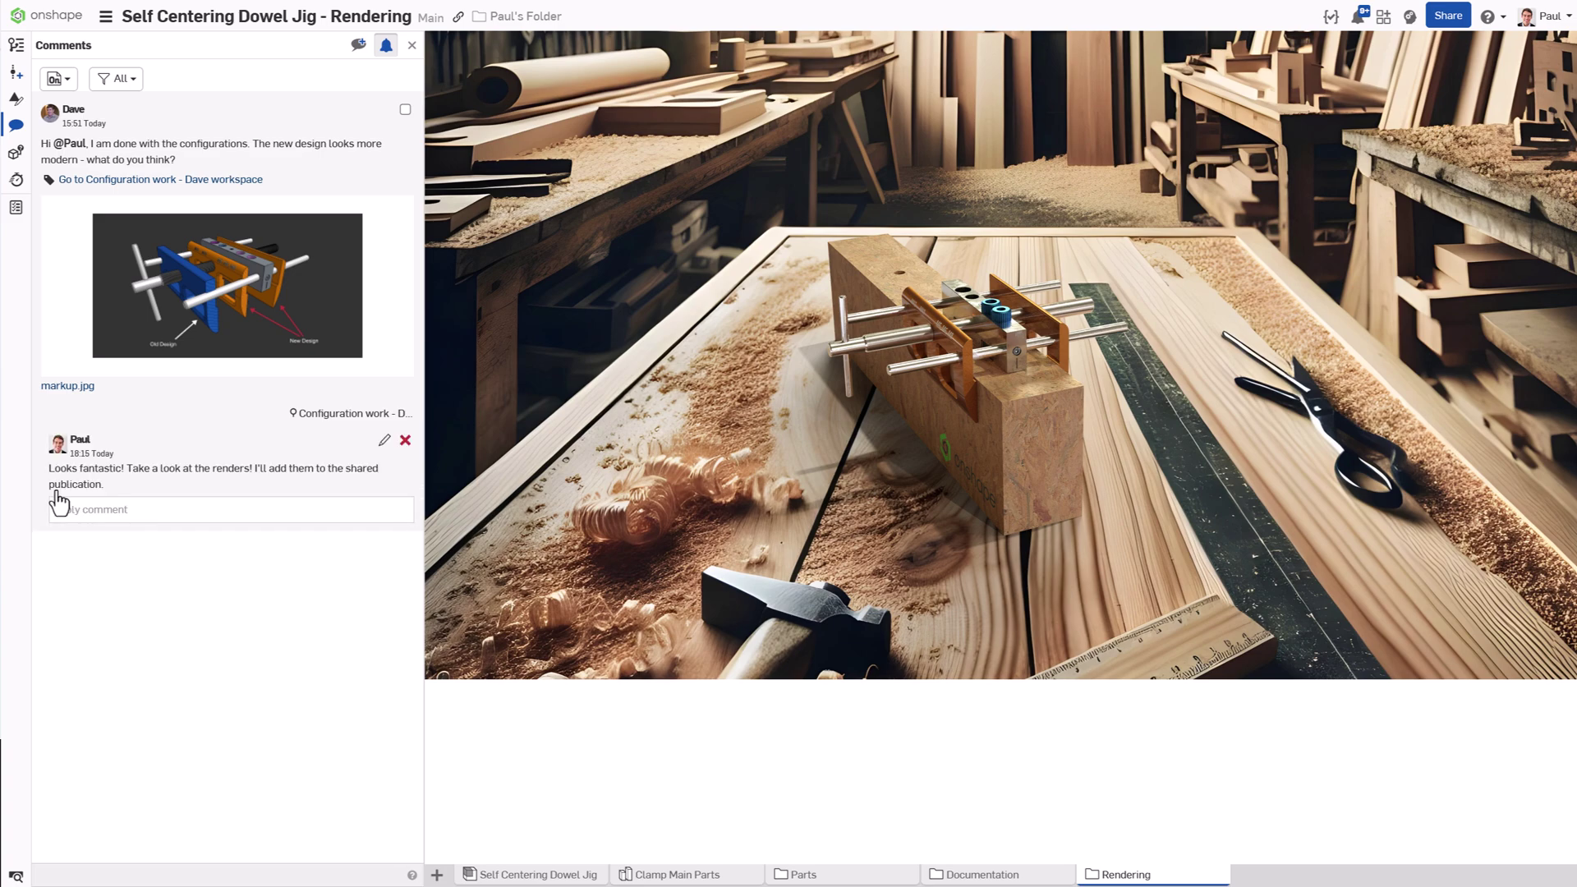
On the documents home page, filter by the 01 - Rendering label
click(46, 25)
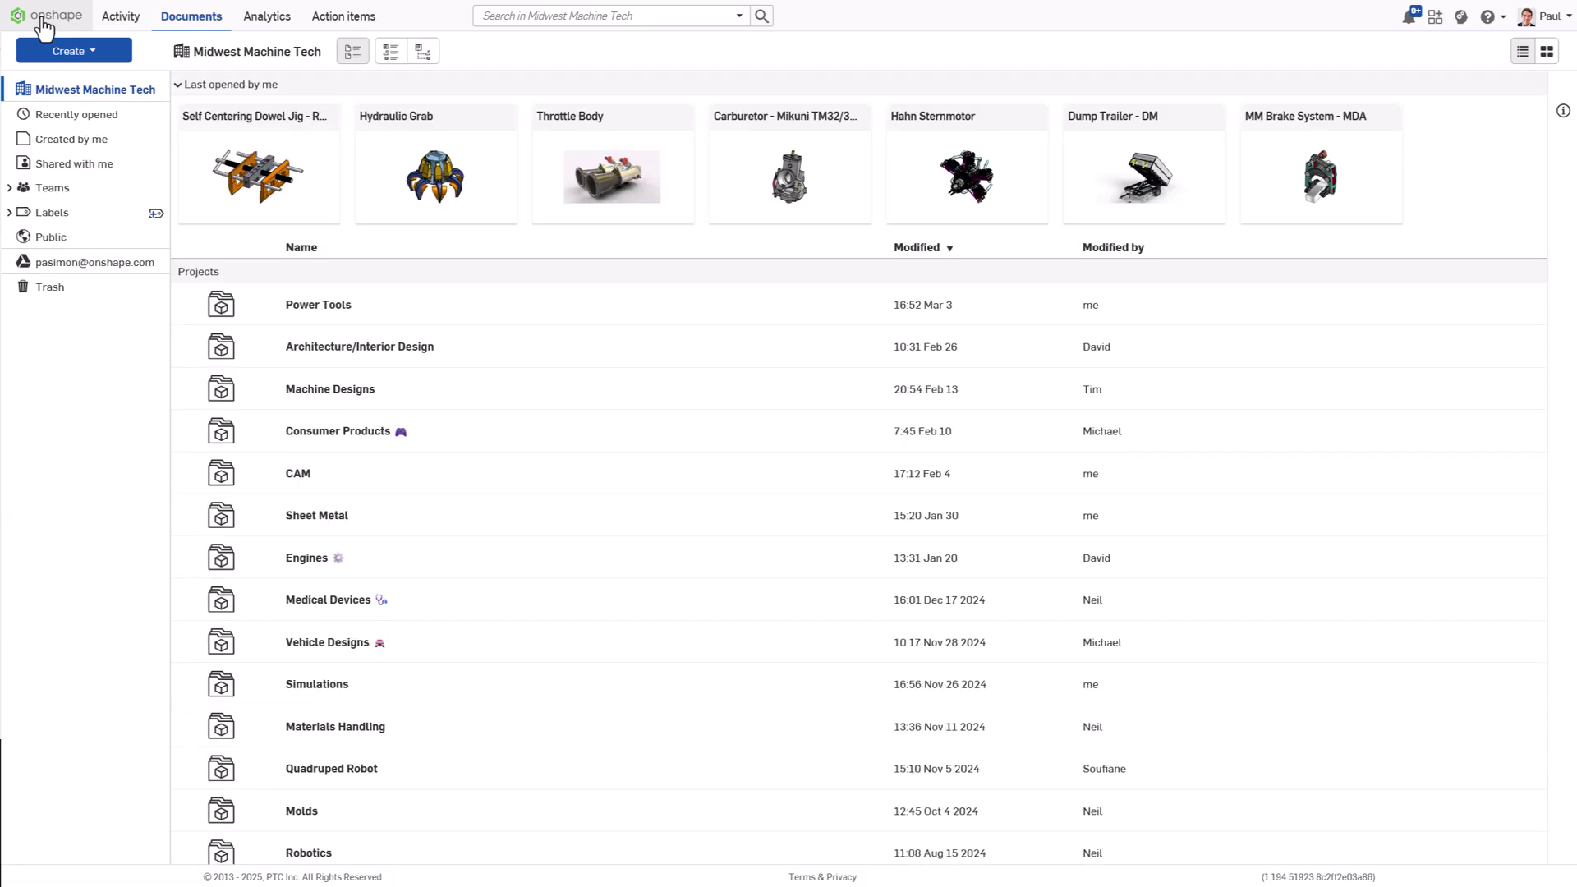
click(10, 212)
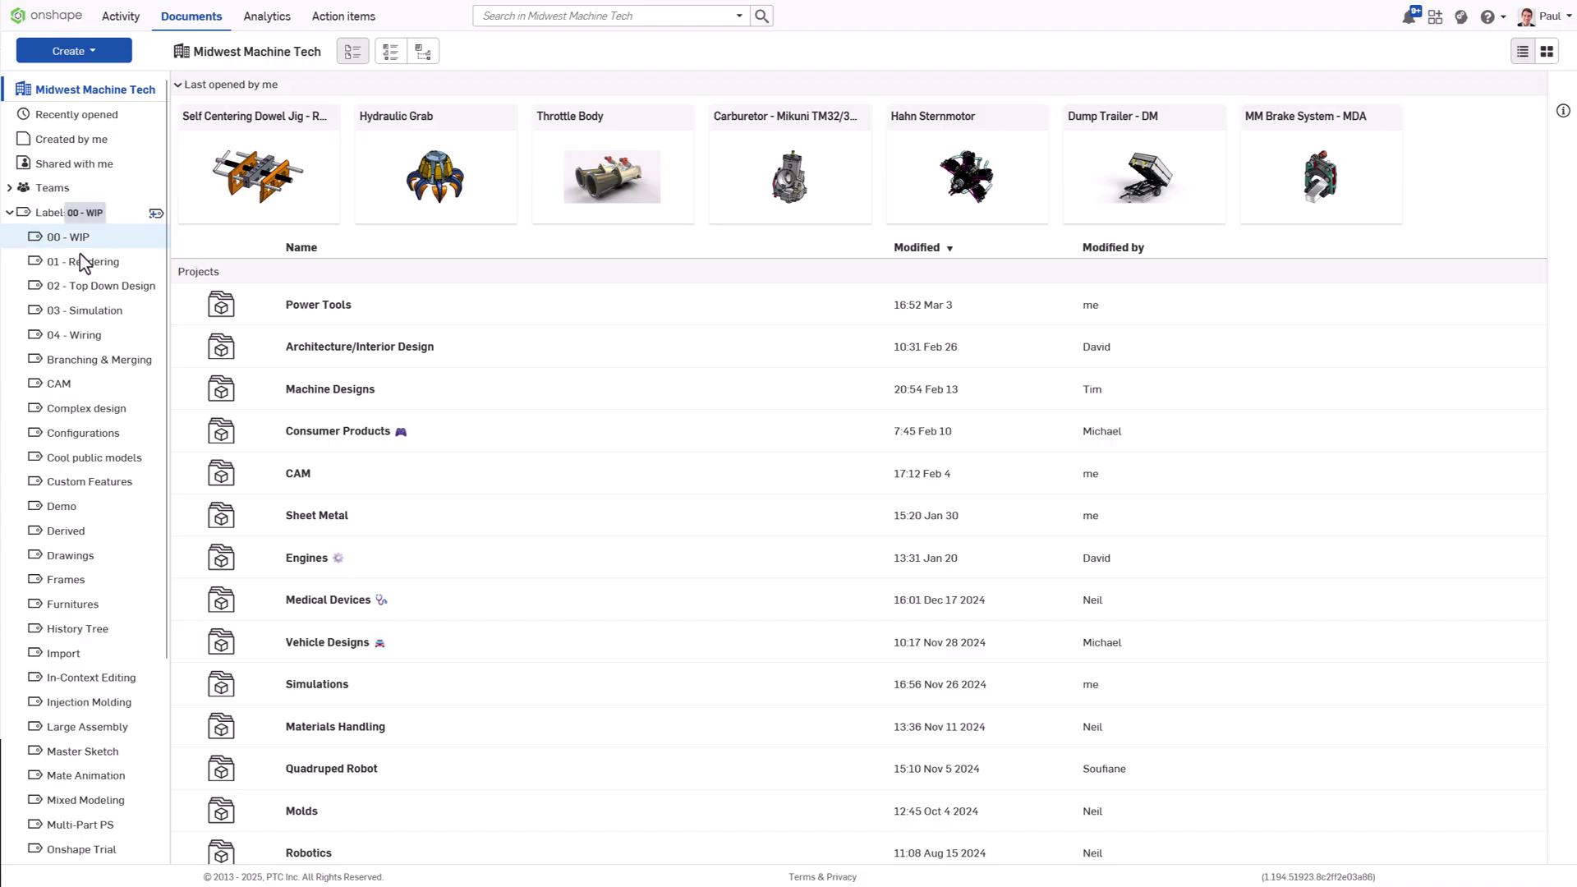
click(139, 271)
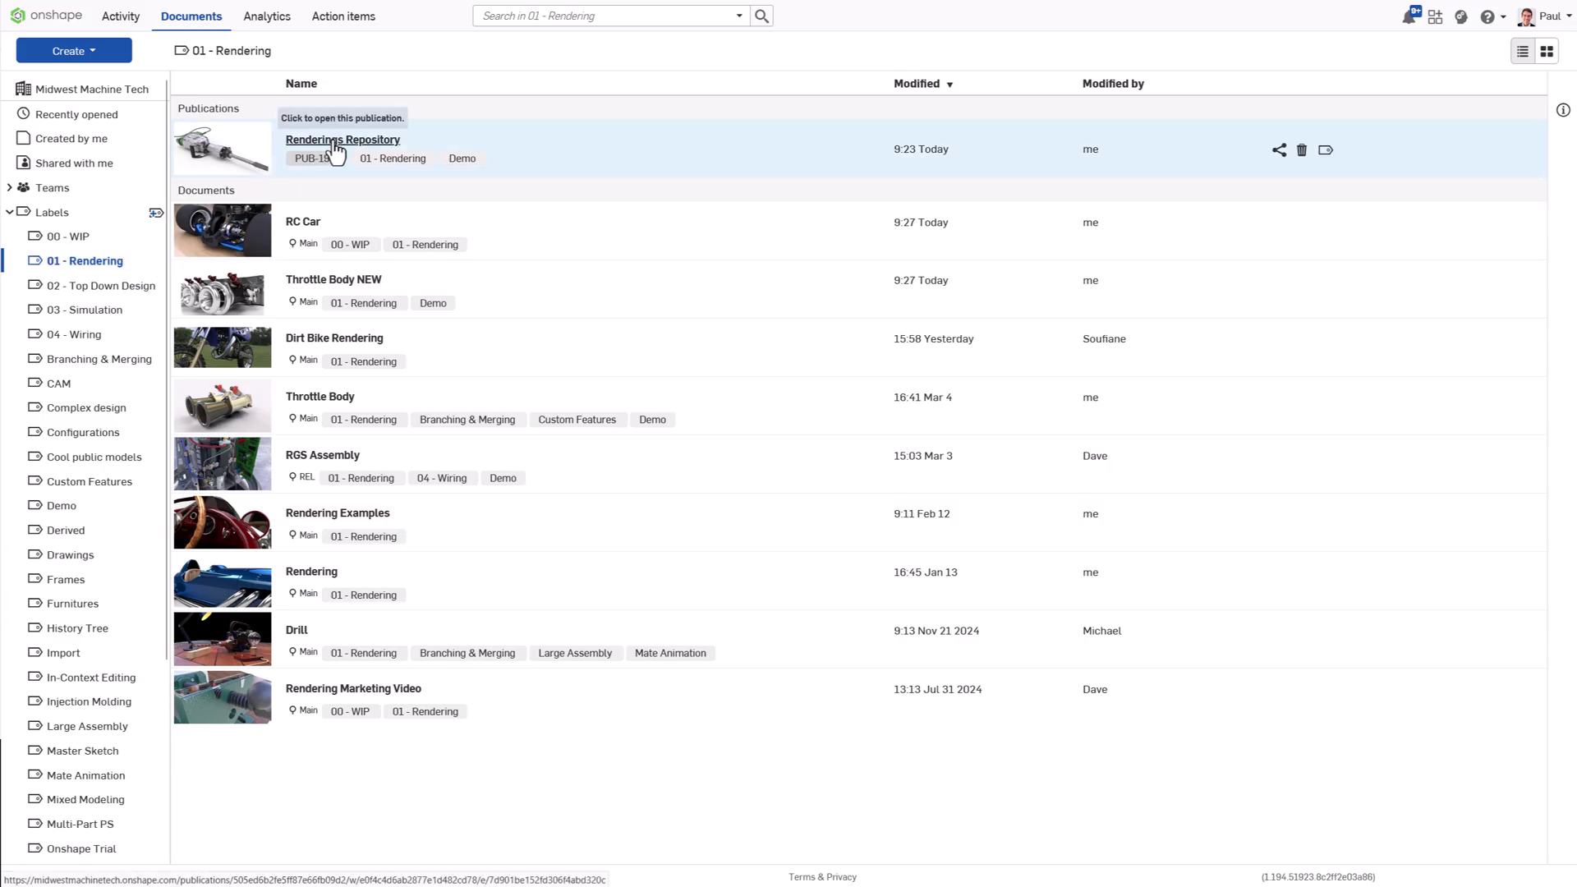
Open the Renderings Repository publication and browse the RC Car and Jackhammer folders
click(336, 141)
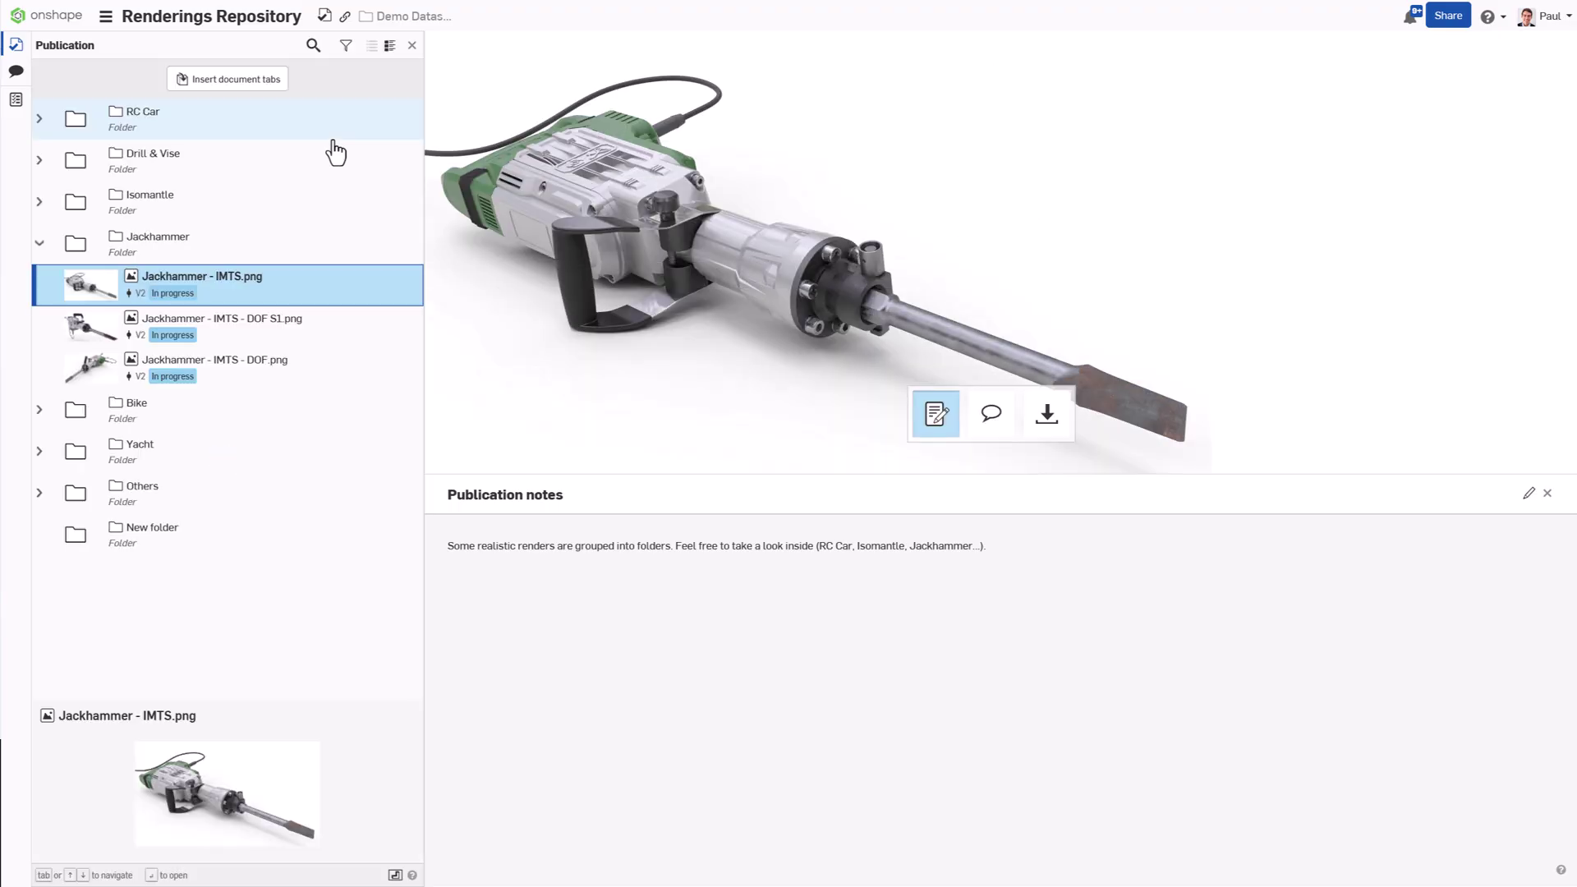
drag(502, 492, 505, 768)
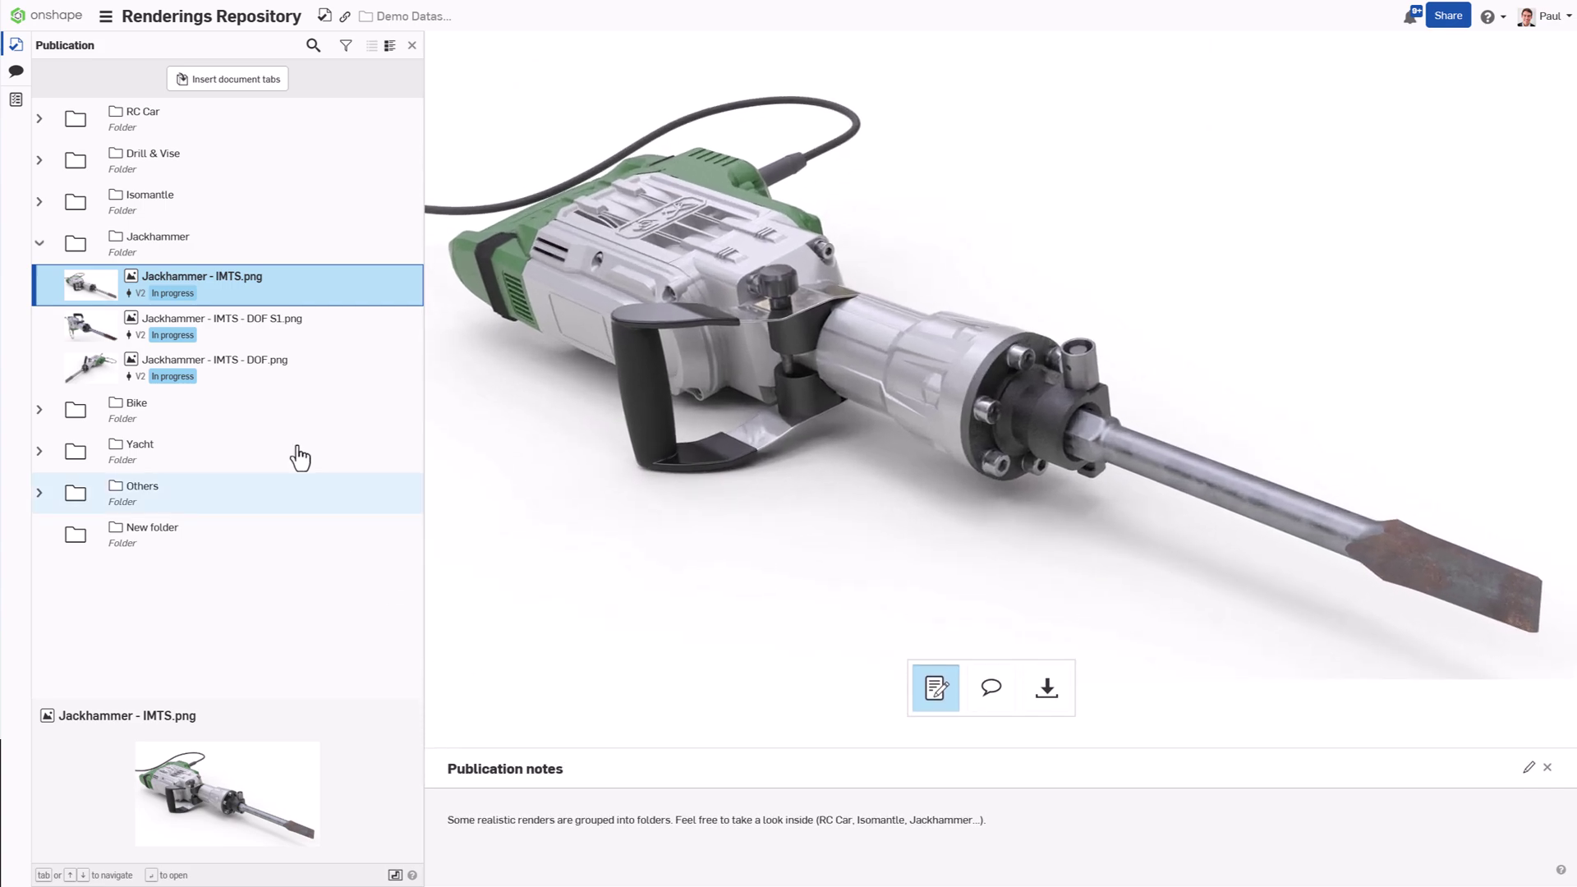
click(40, 120)
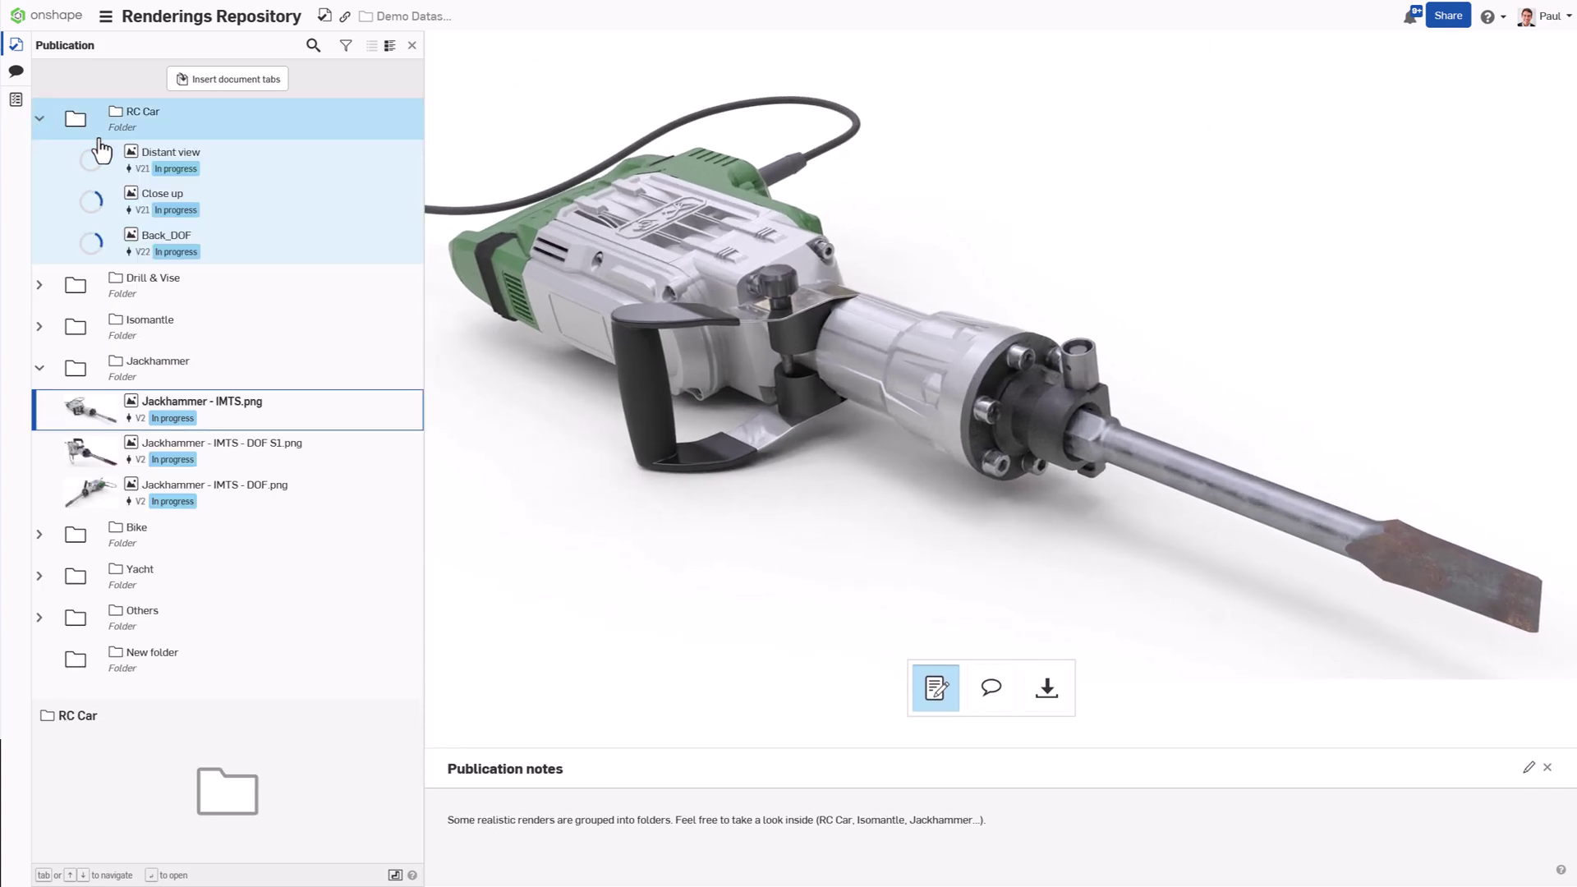
click(161, 200)
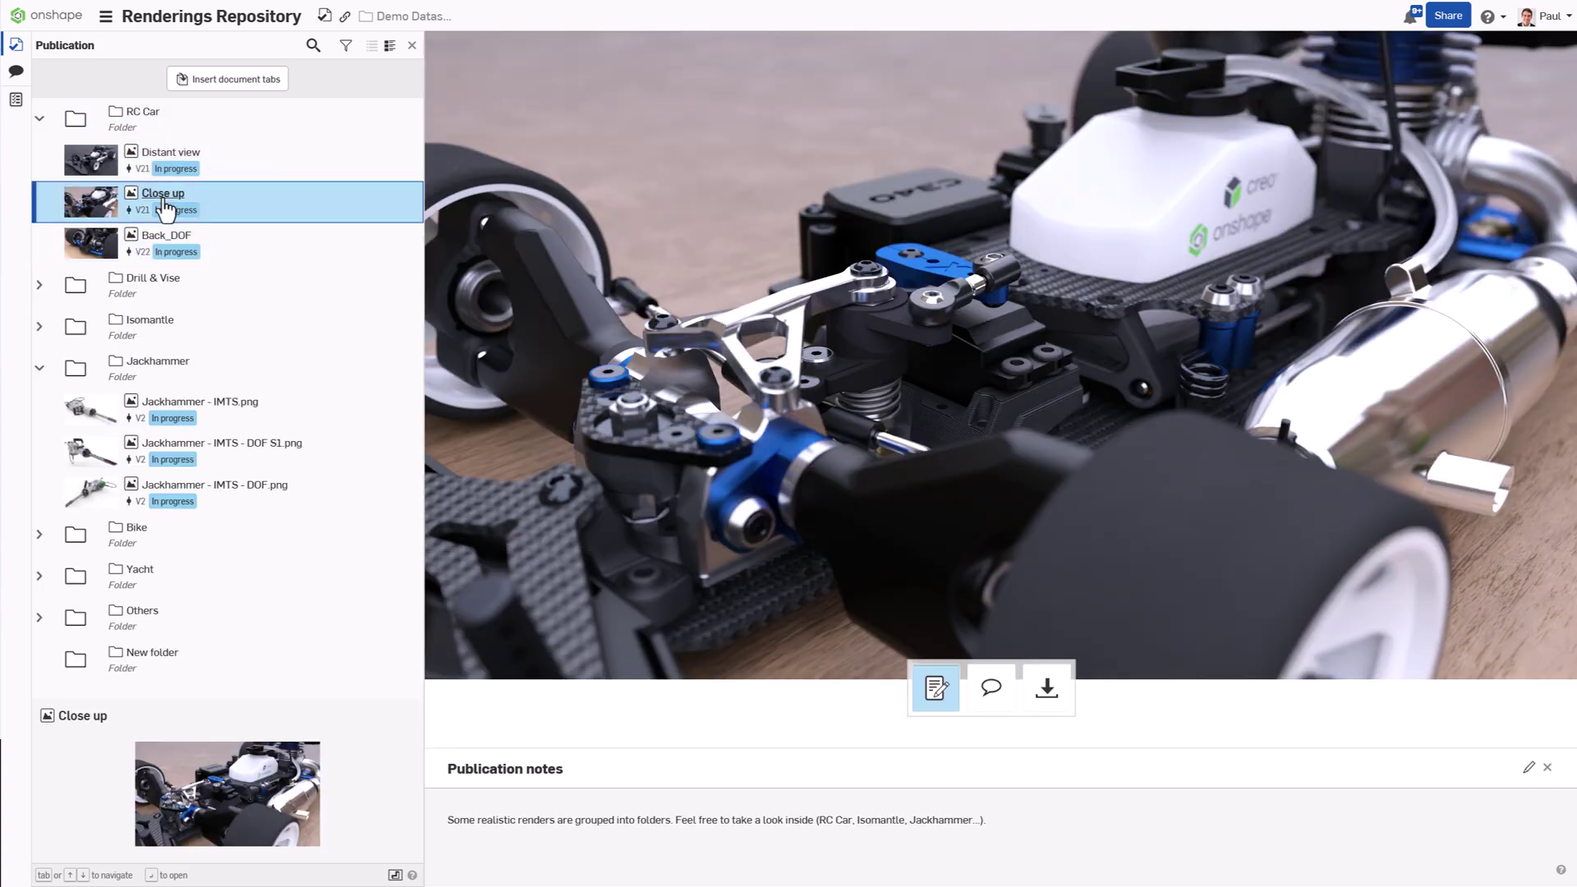
click(39, 118)
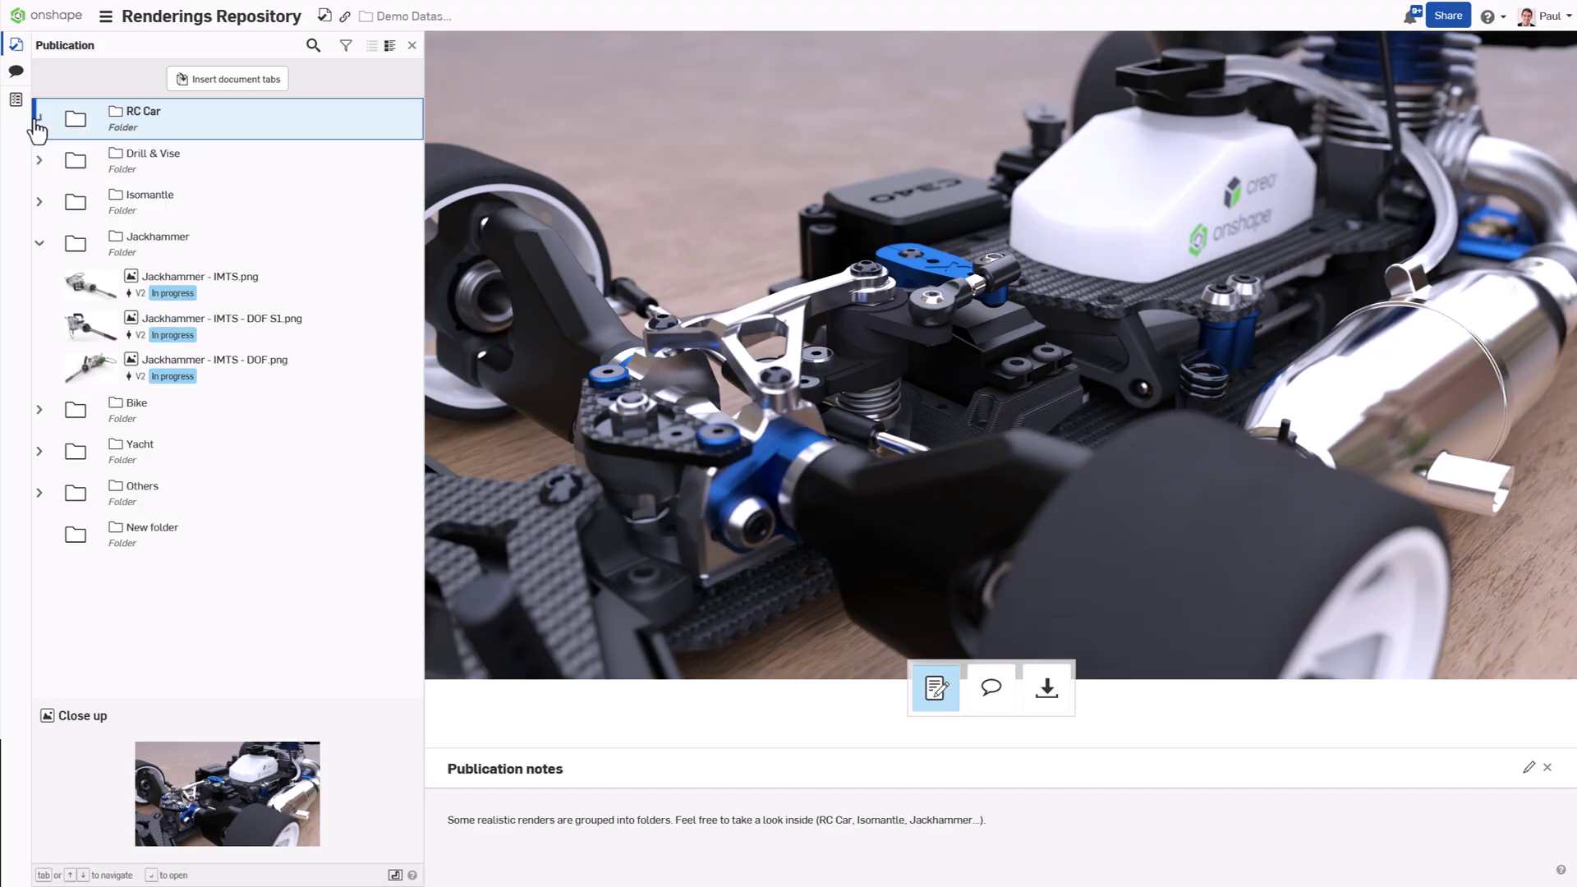
click(39, 244)
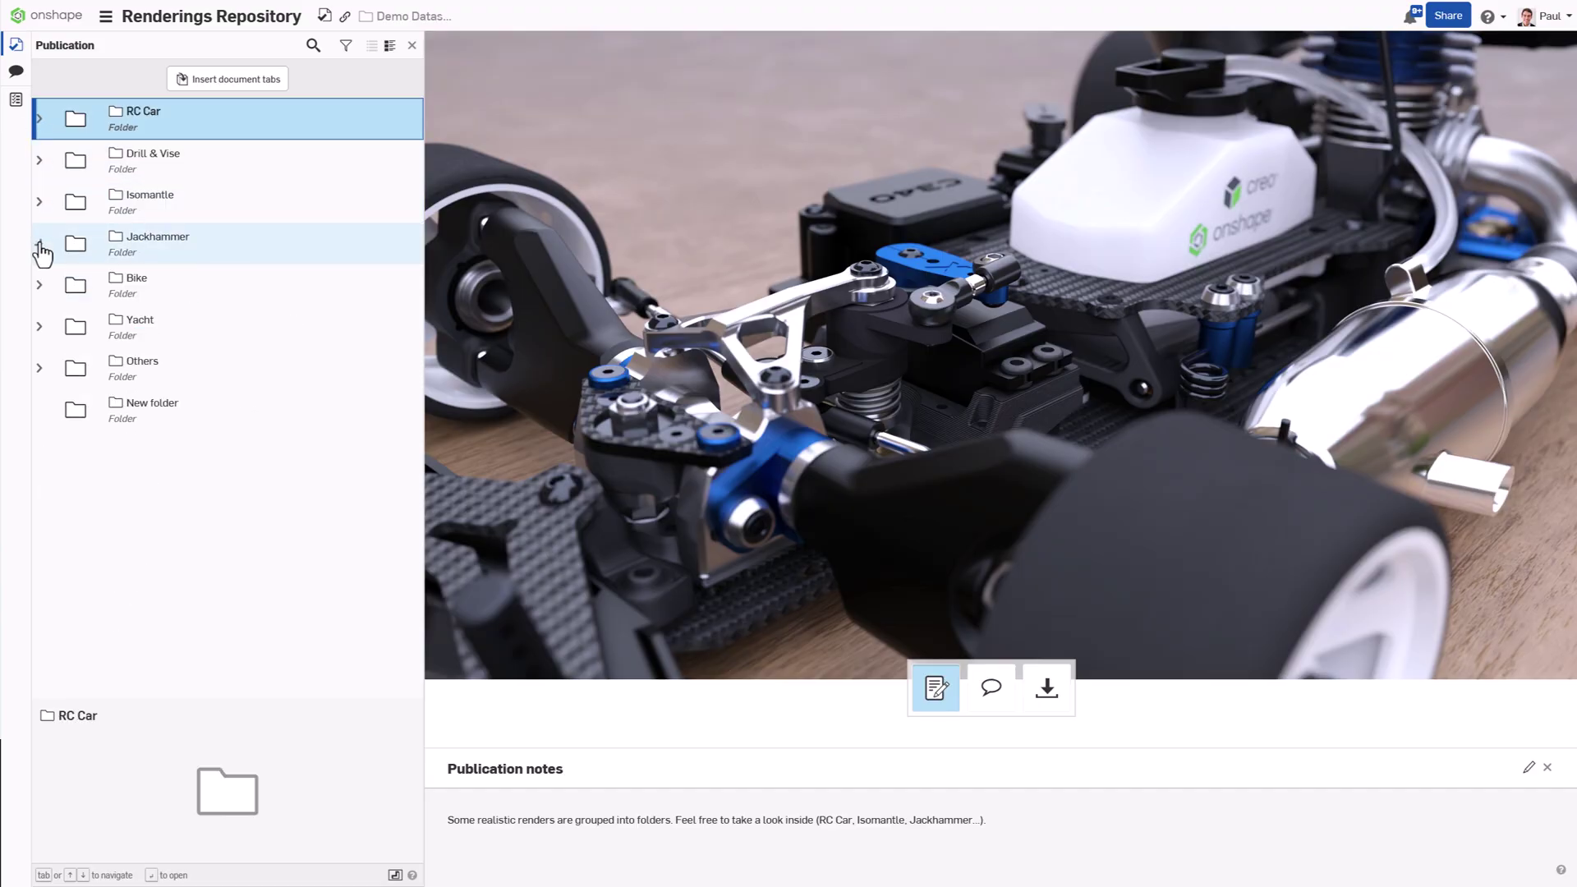
Rename the empty New folder to 'Self Centering Dowel Jig'
right_click(153, 420)
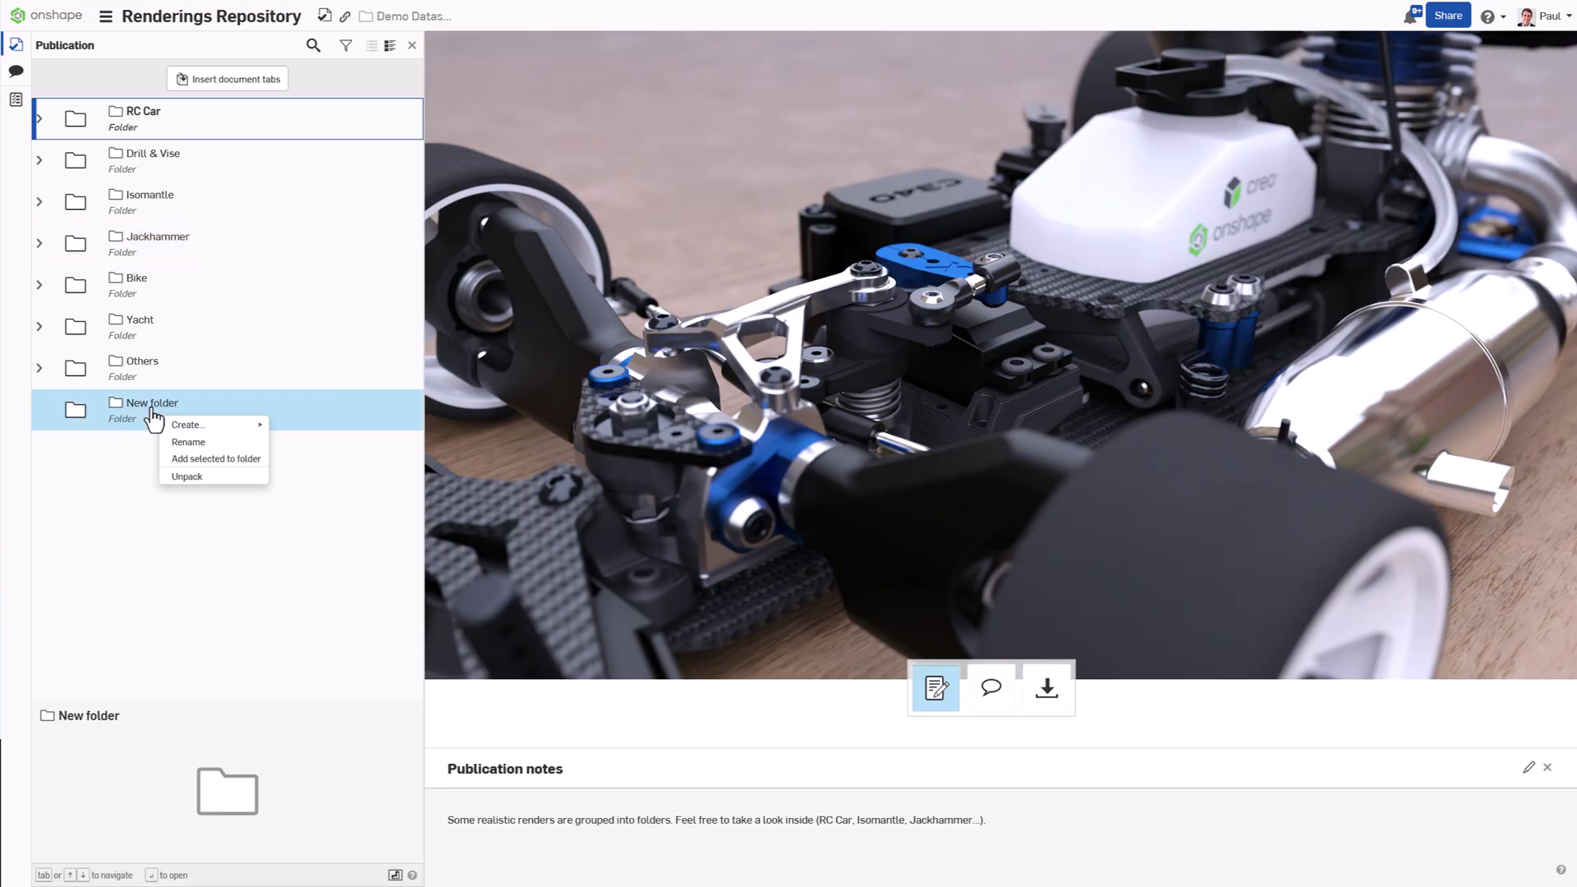
click(185, 444)
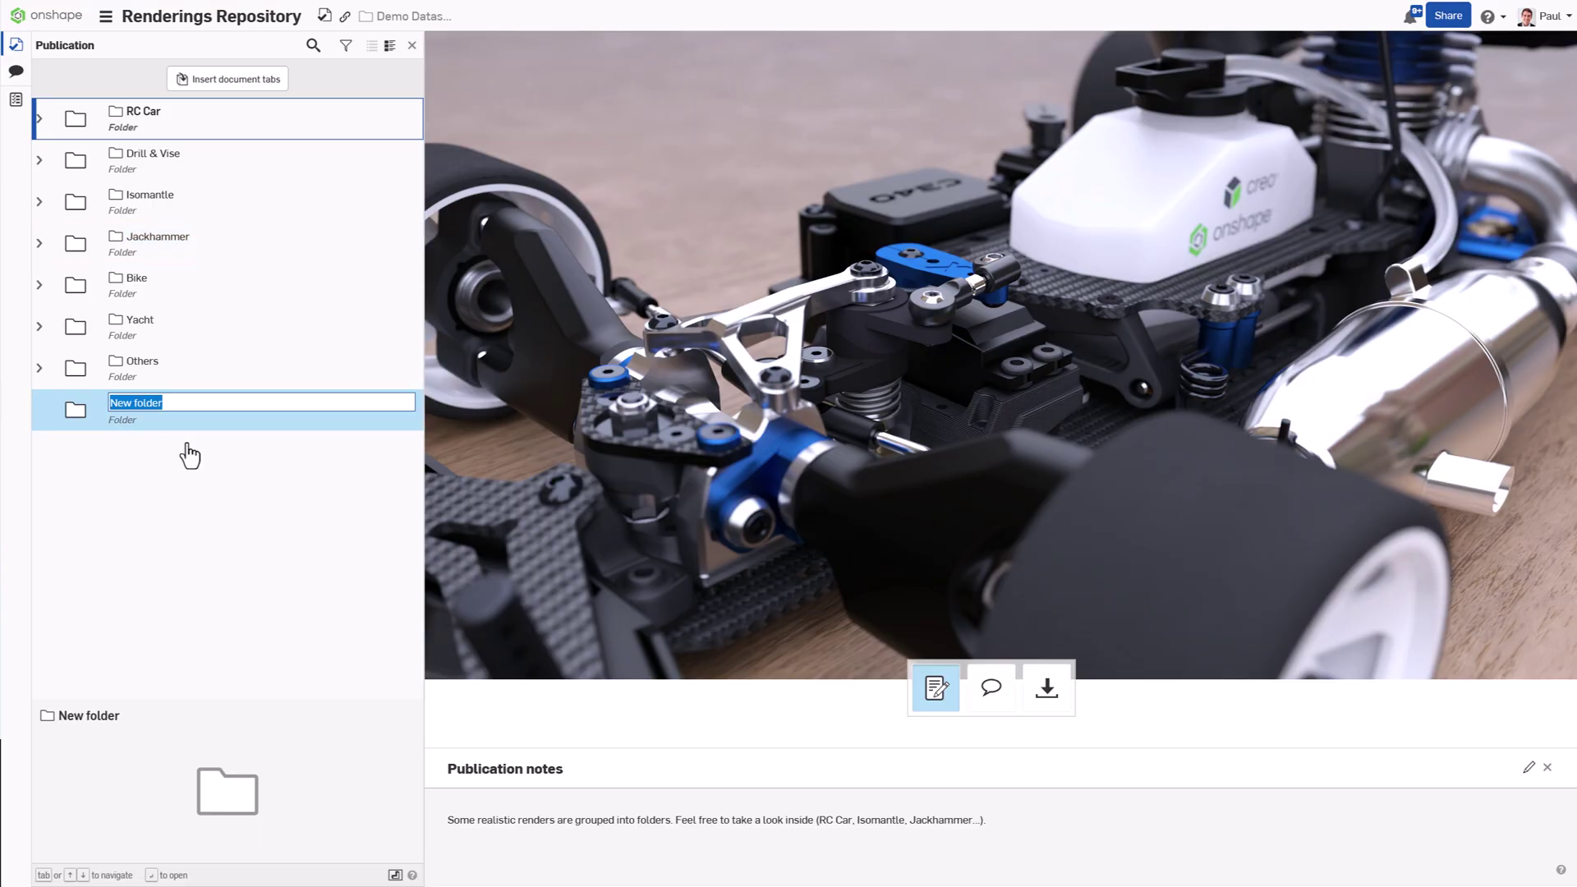
text(Self Centering Dowel Jig)
key(Return)
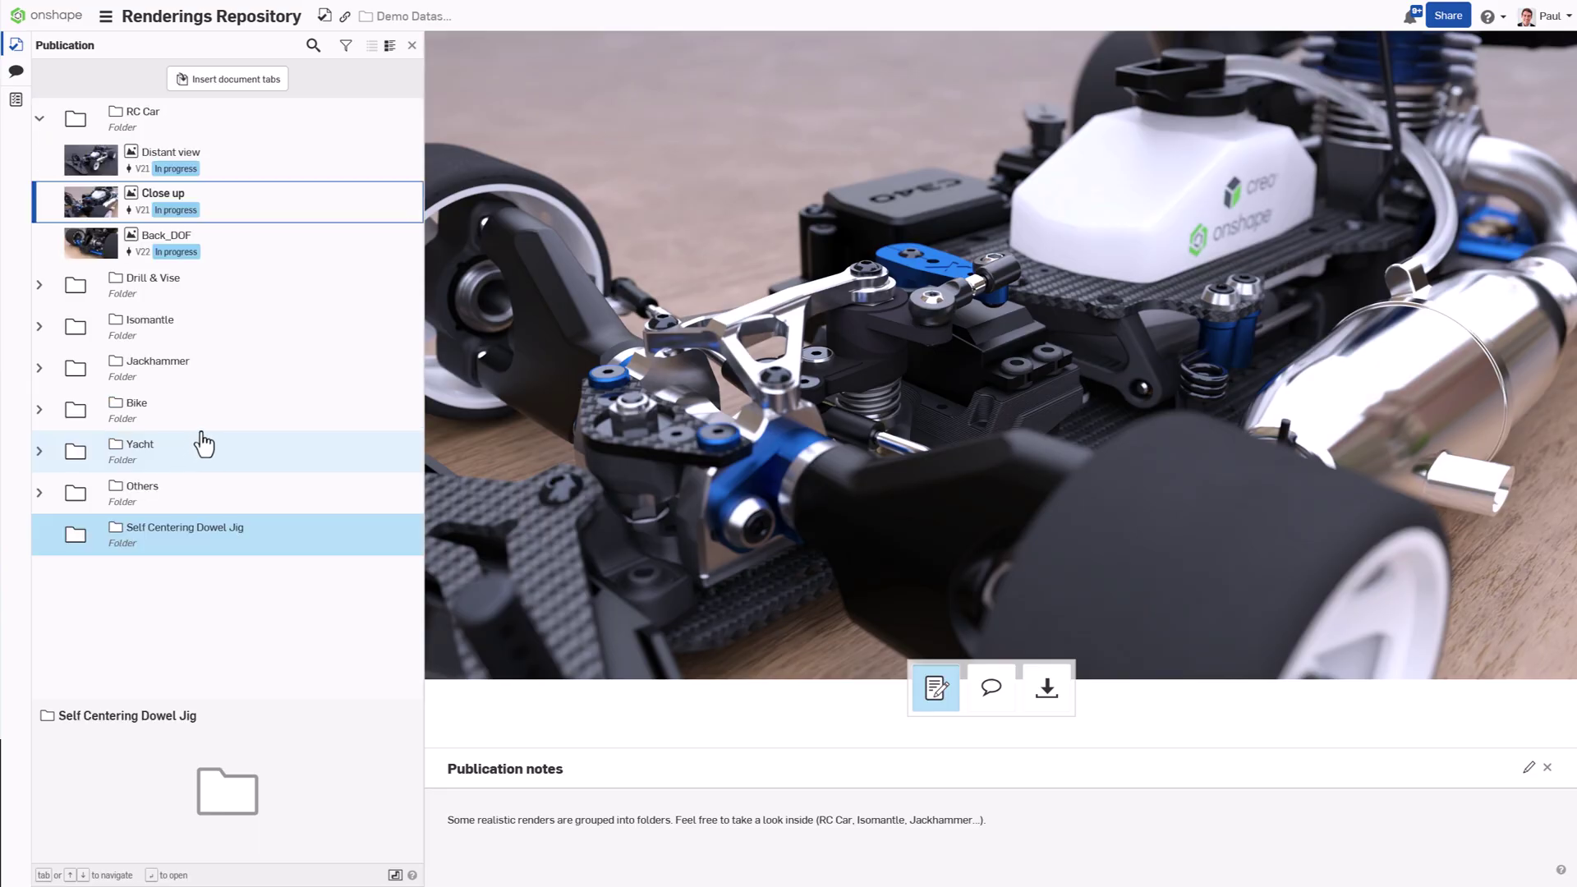
Create a version named 'Renders' of the recently opened Self Centering Dowel Jig document
click(227, 93)
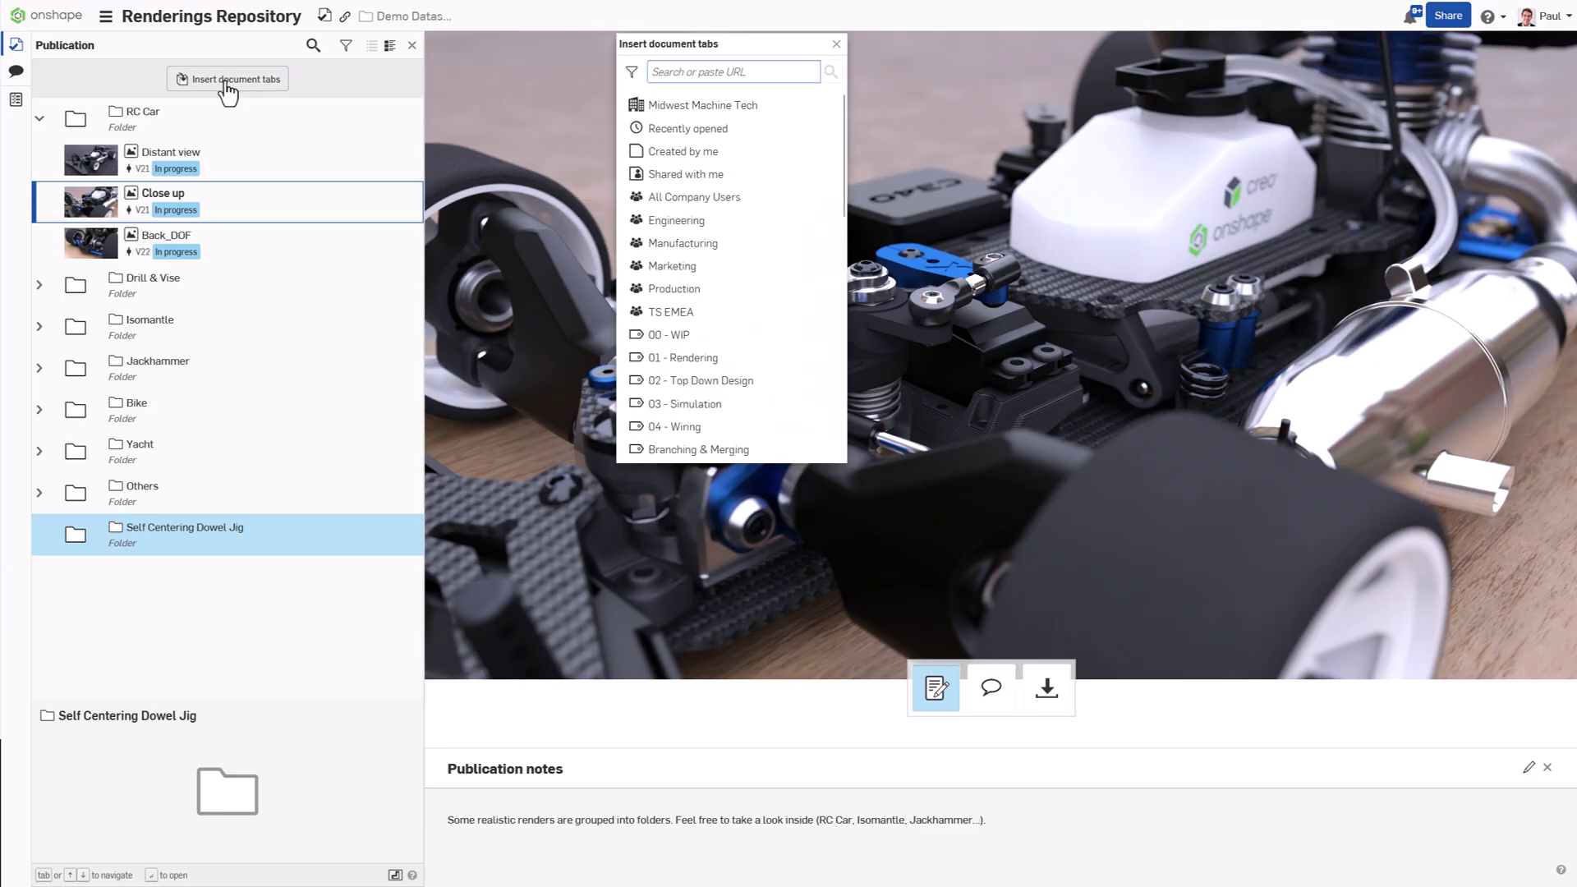
click(728, 132)
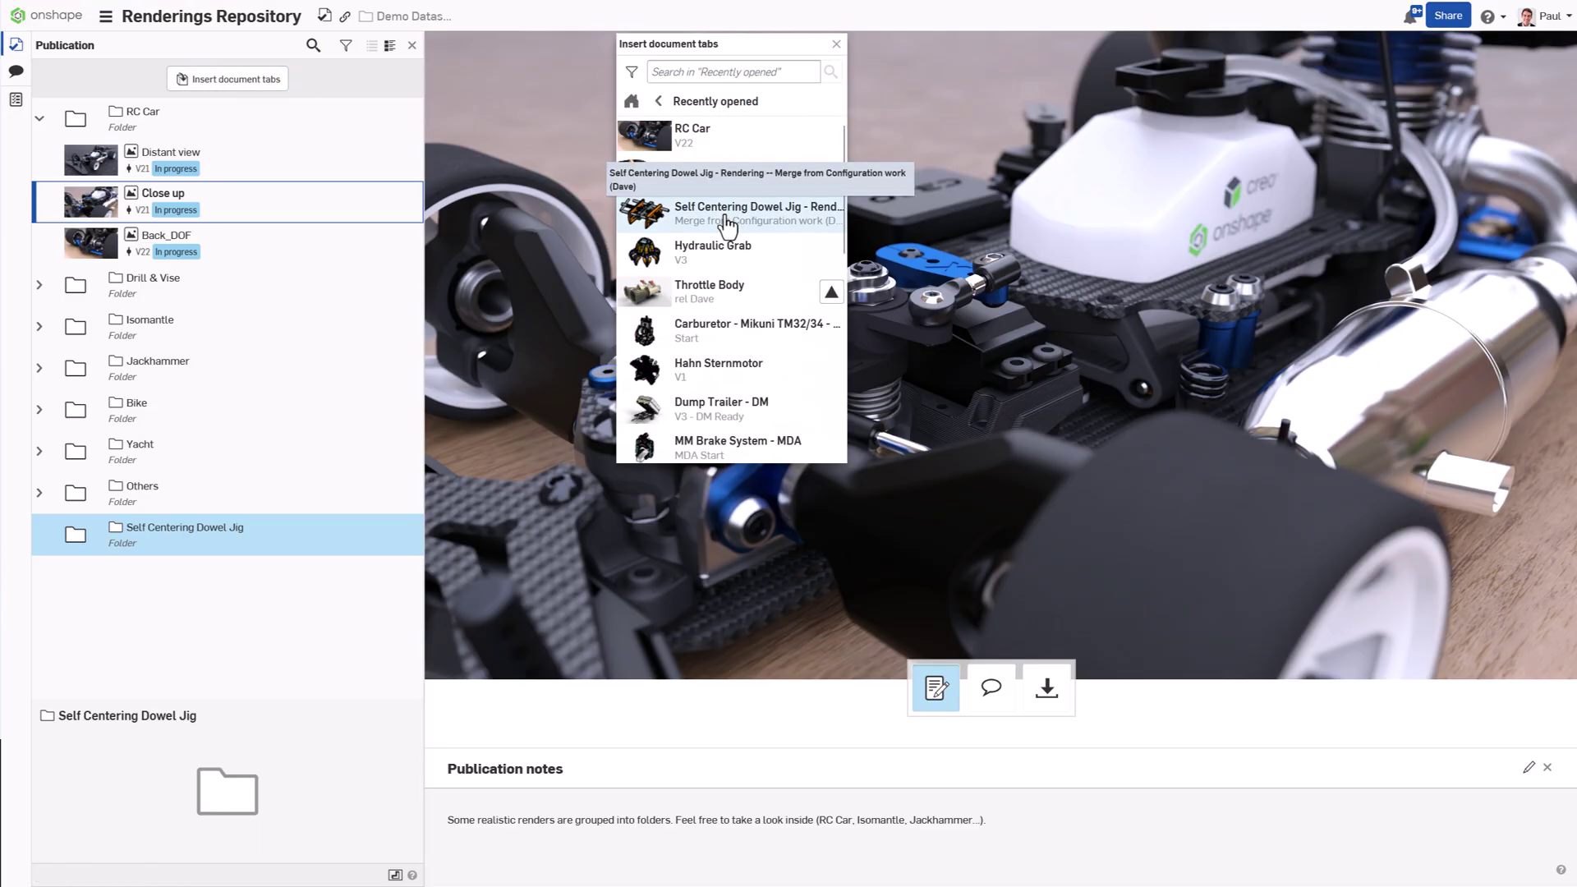
click(726, 215)
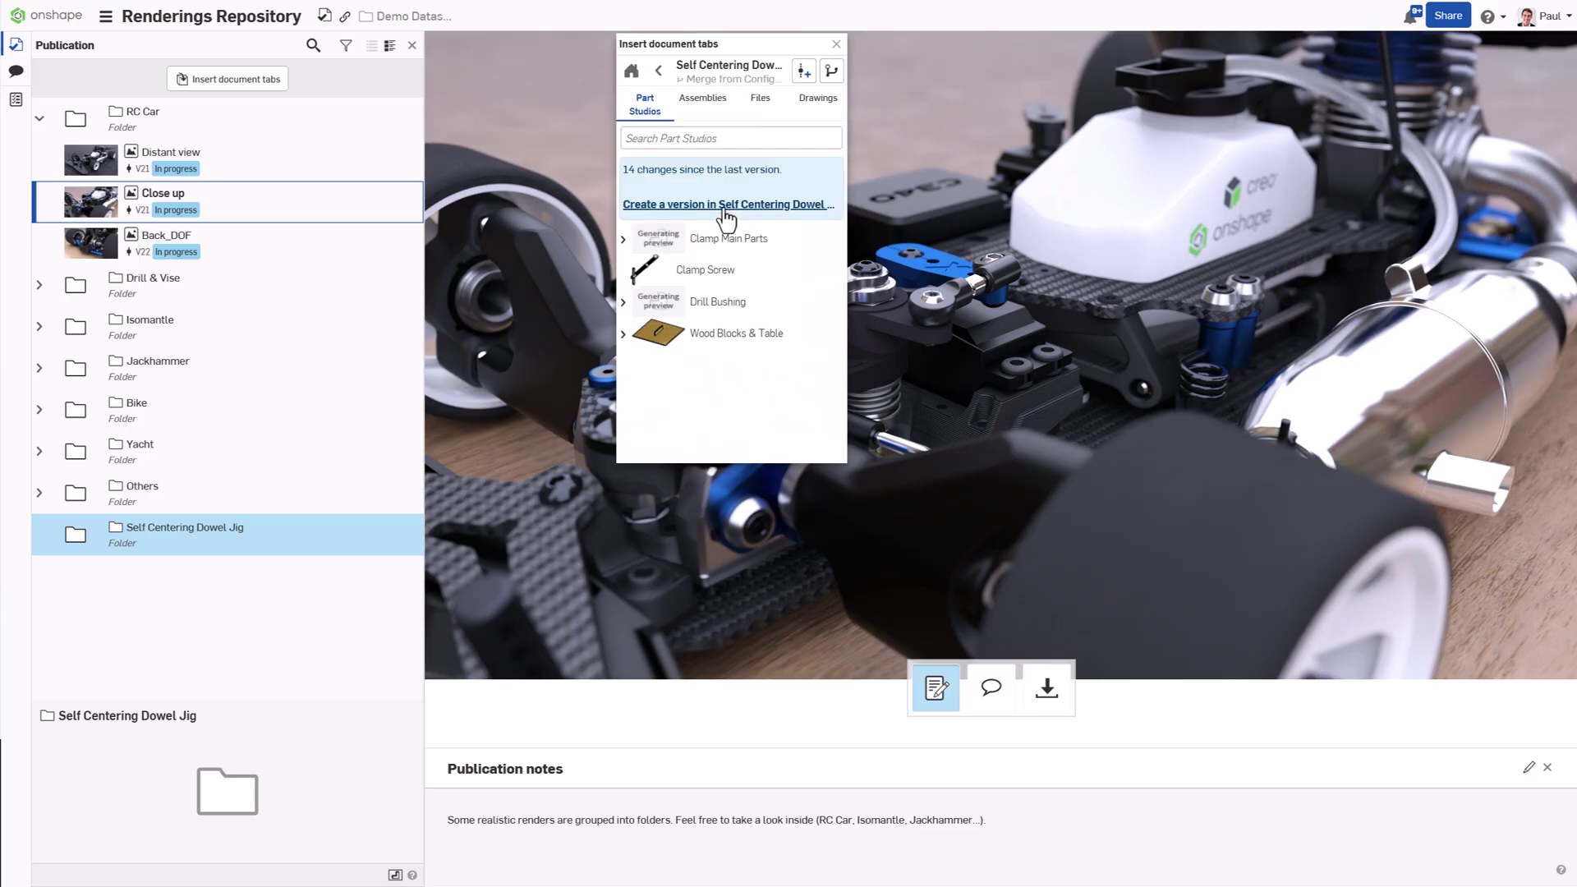
click(725, 205)
text(Render)
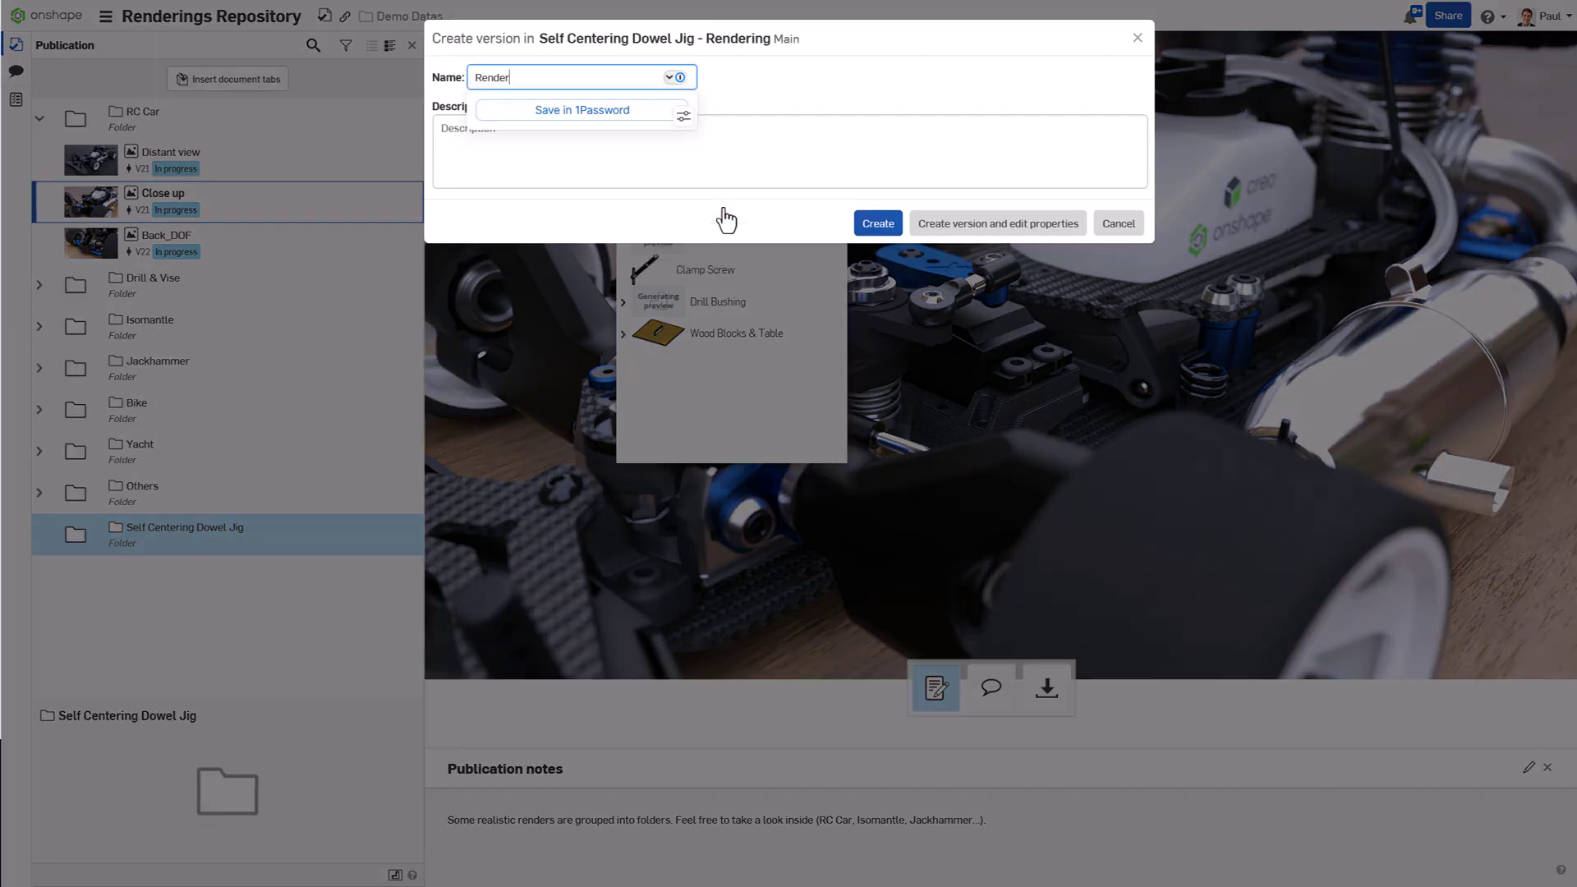
text(s)
key(Return)
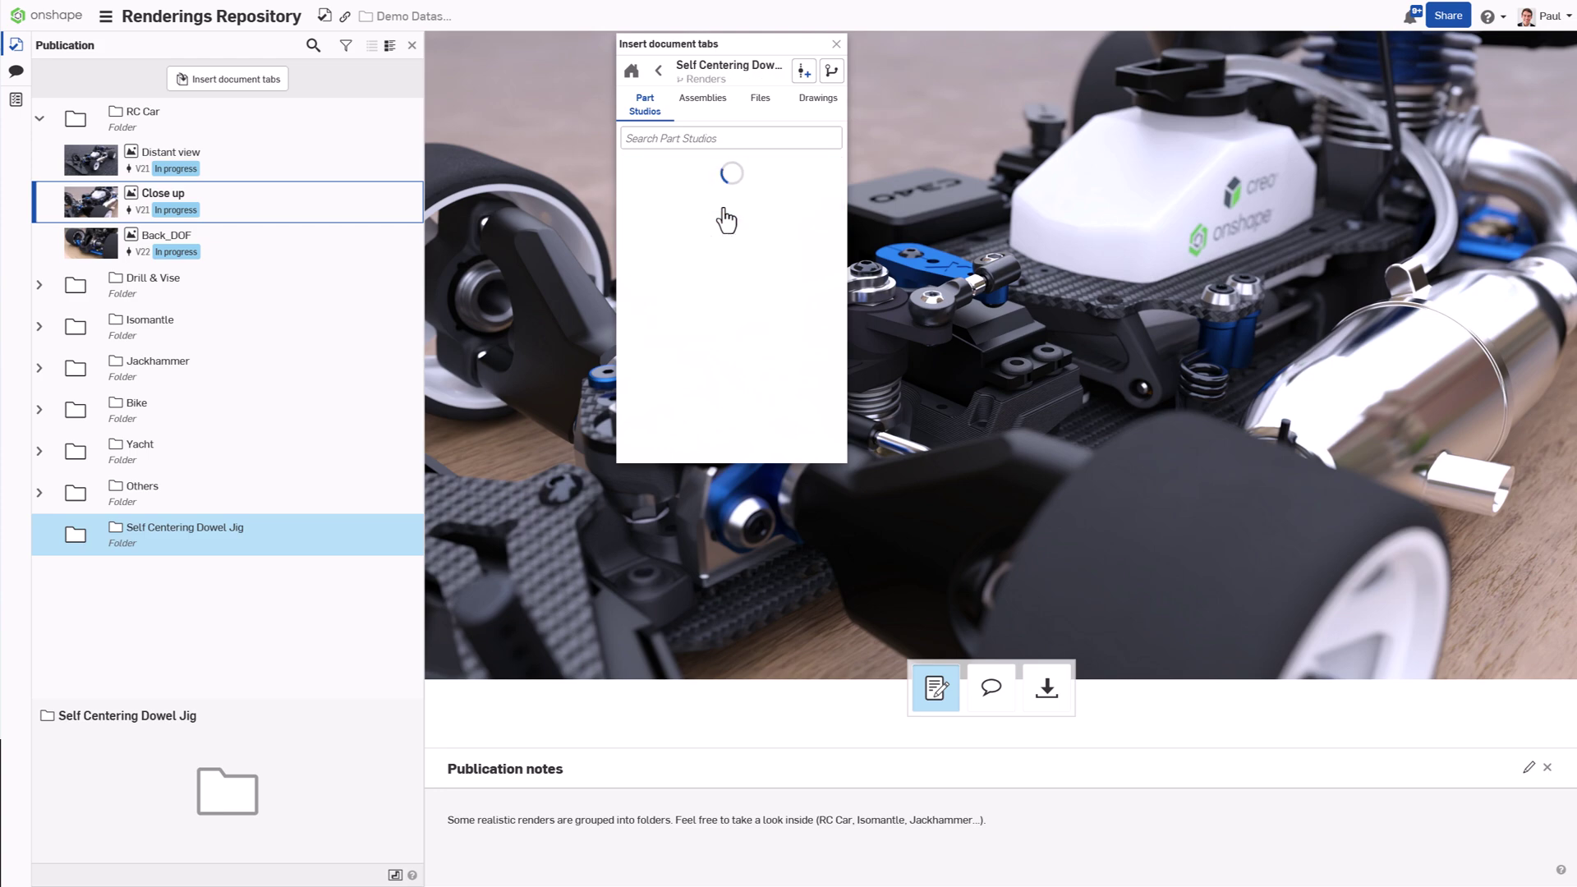
Add both dowel jig Rendering.png files and move them into the Self Centering Dowel Jig folder
click(760, 97)
click(709, 261)
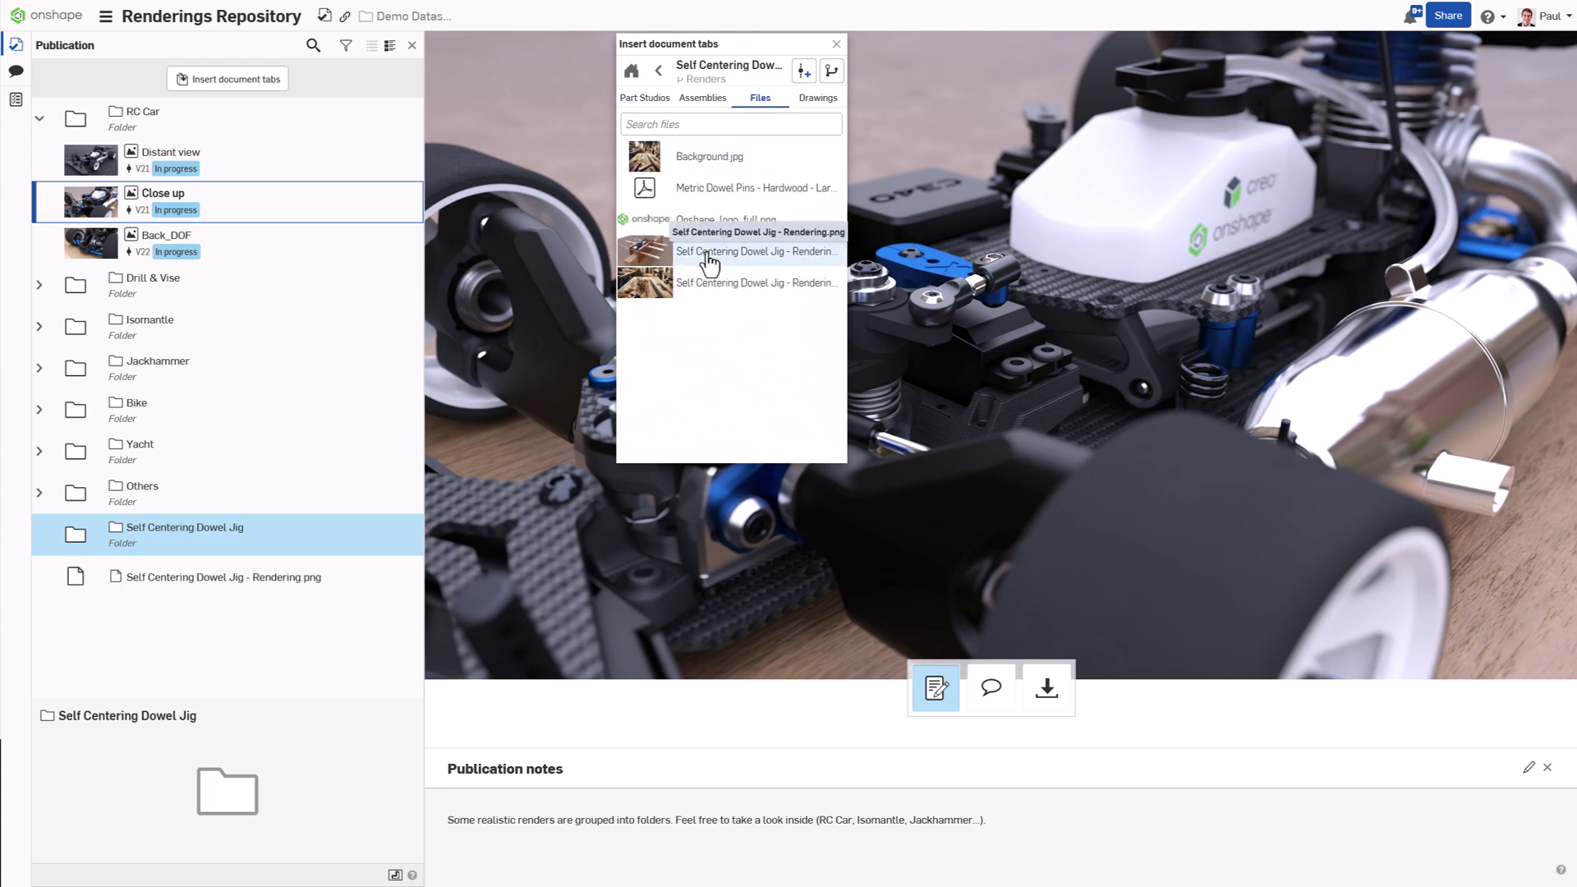
click(708, 297)
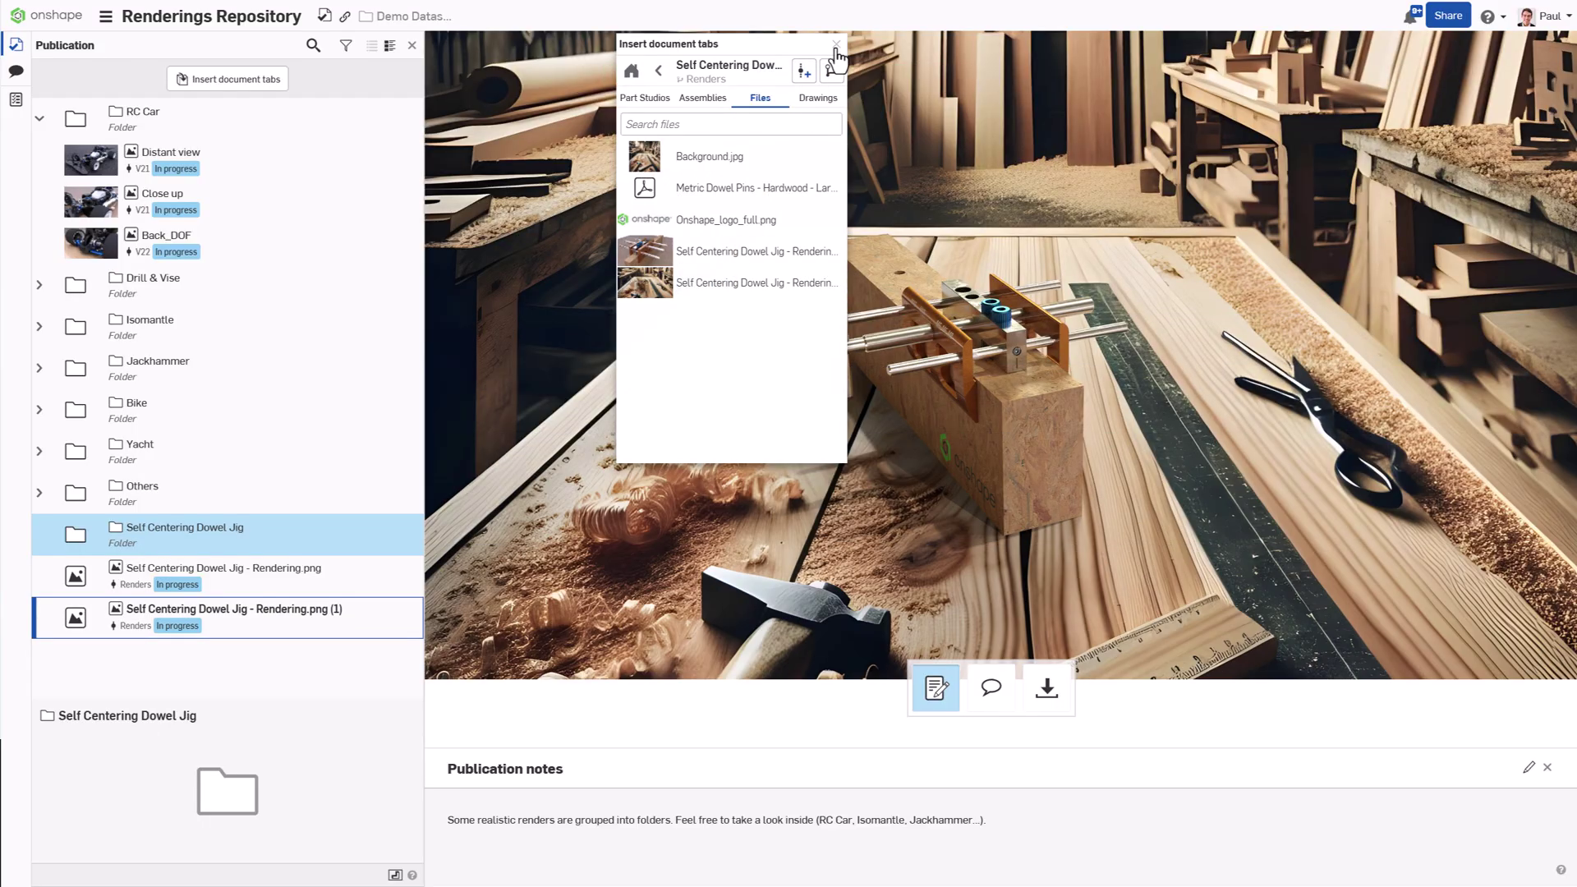
click(836, 44)
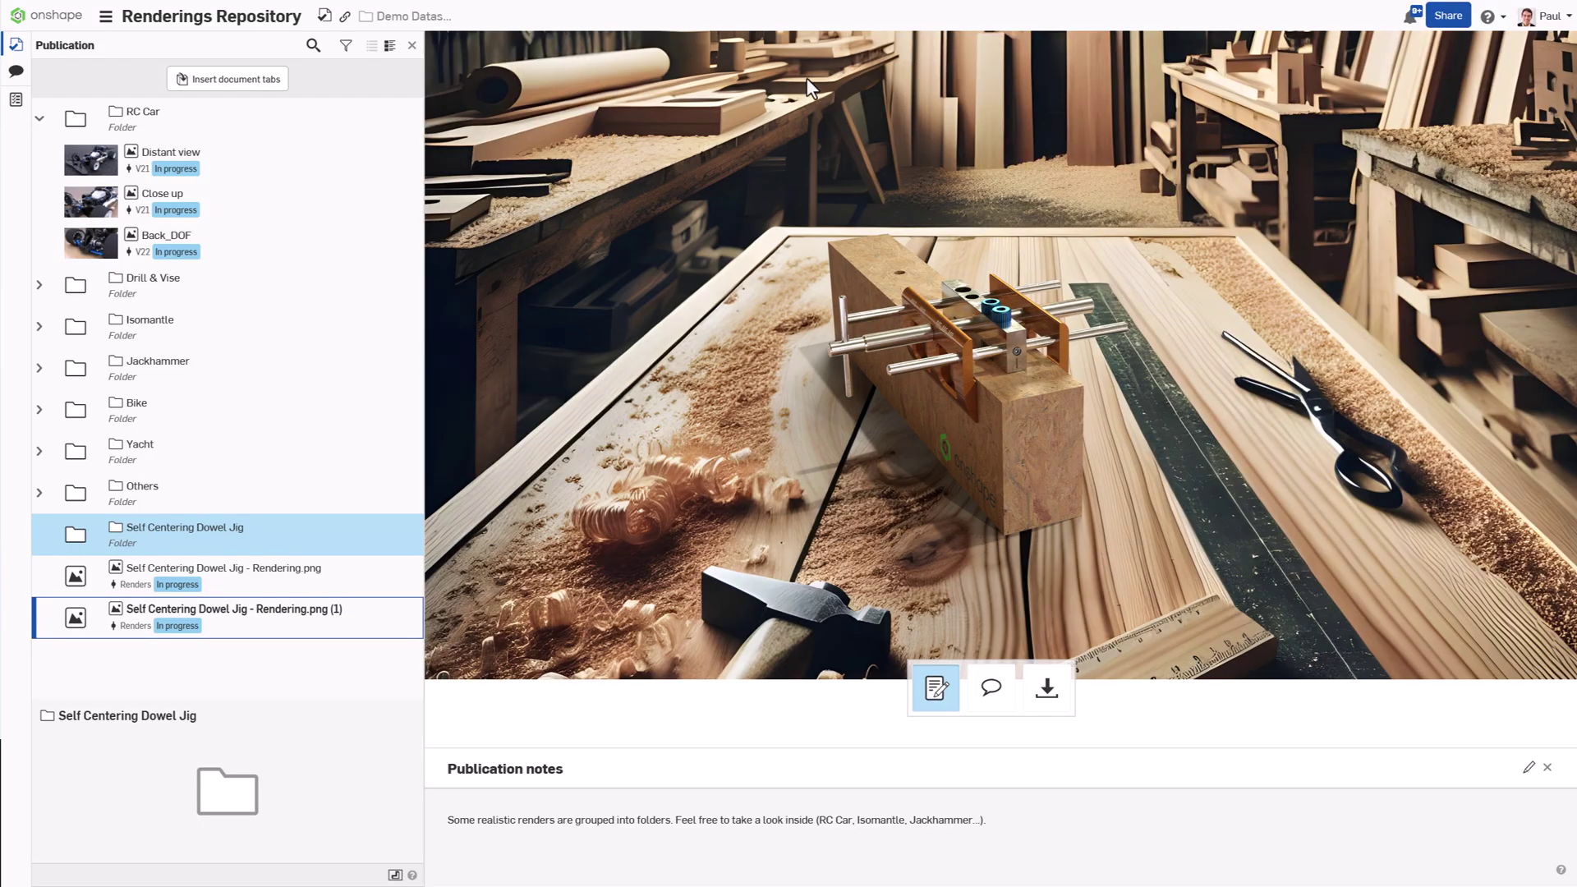
shift+click(341, 581)
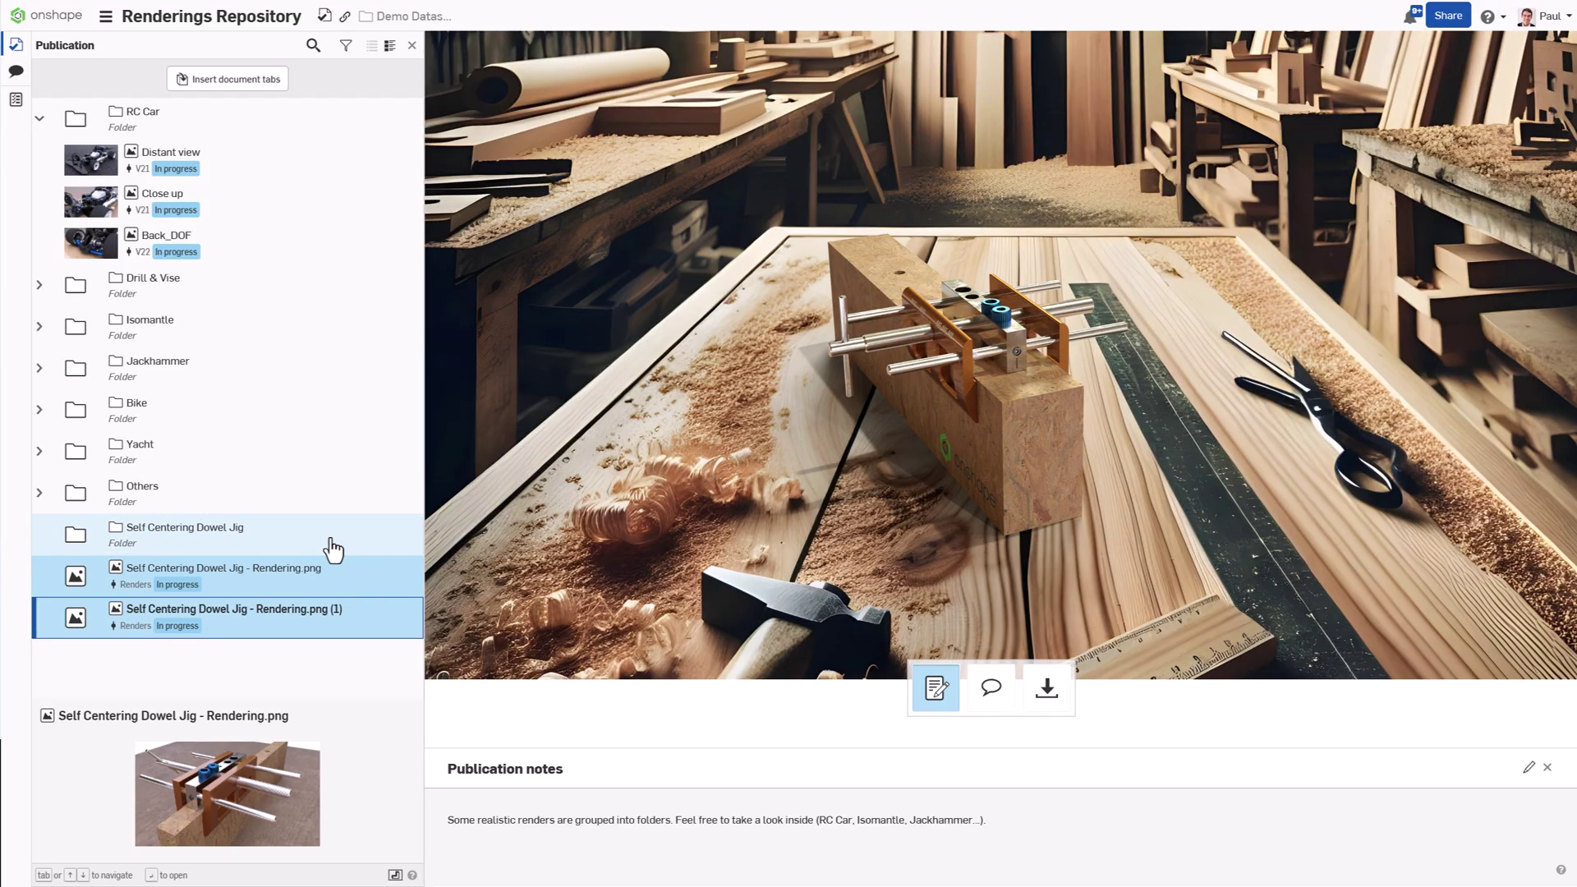
drag(332, 548, 35, 546)
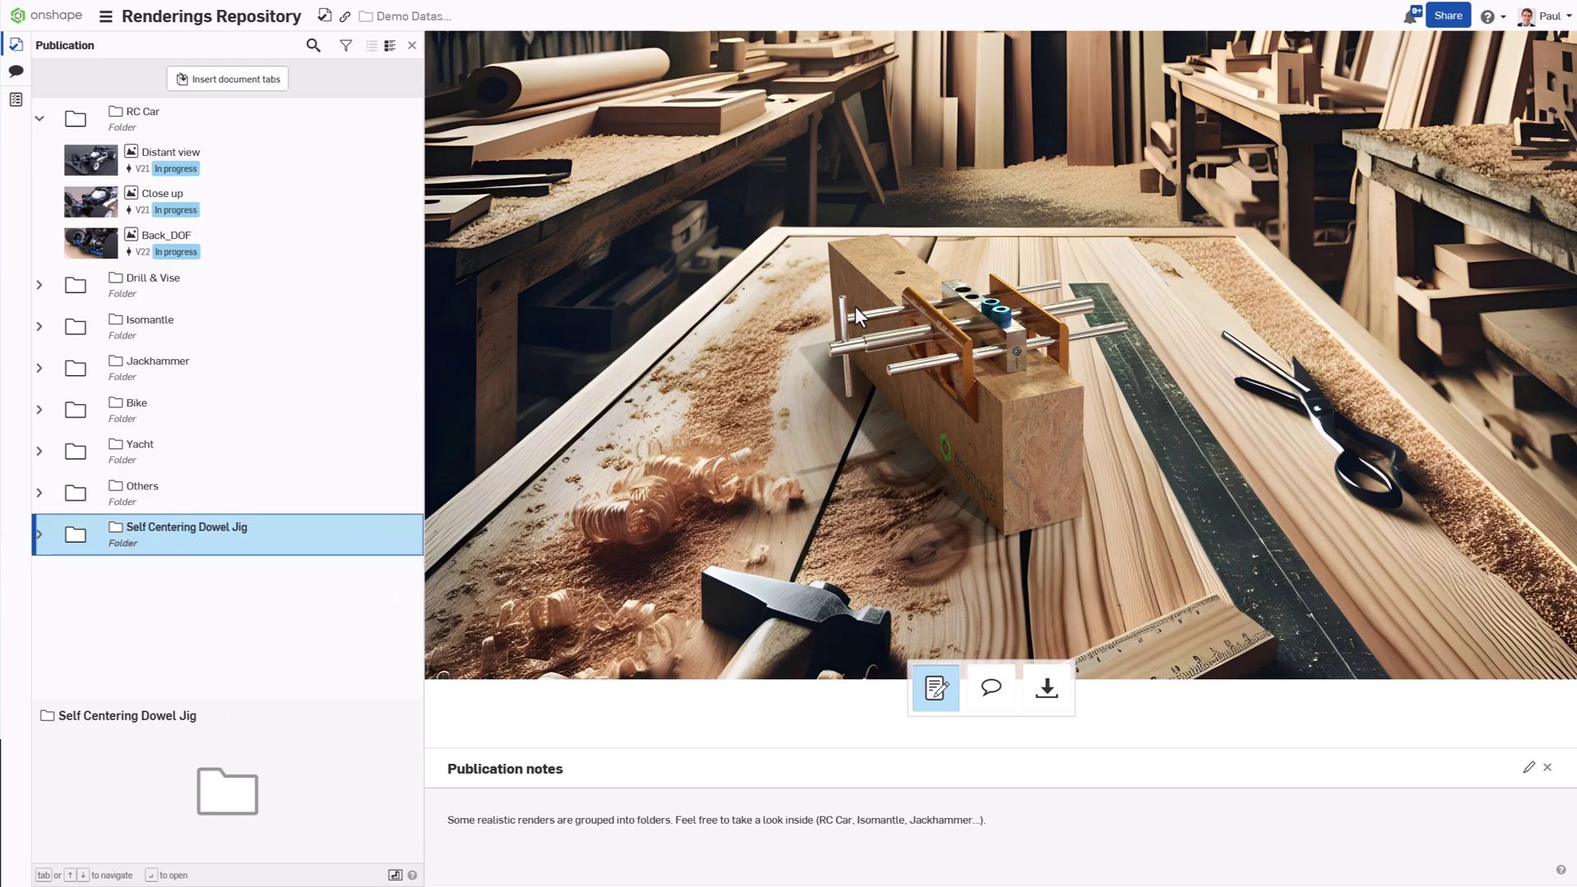
Review the publication's share settings, then hide the item list so the dowel jig render fills the view
click(1447, 23)
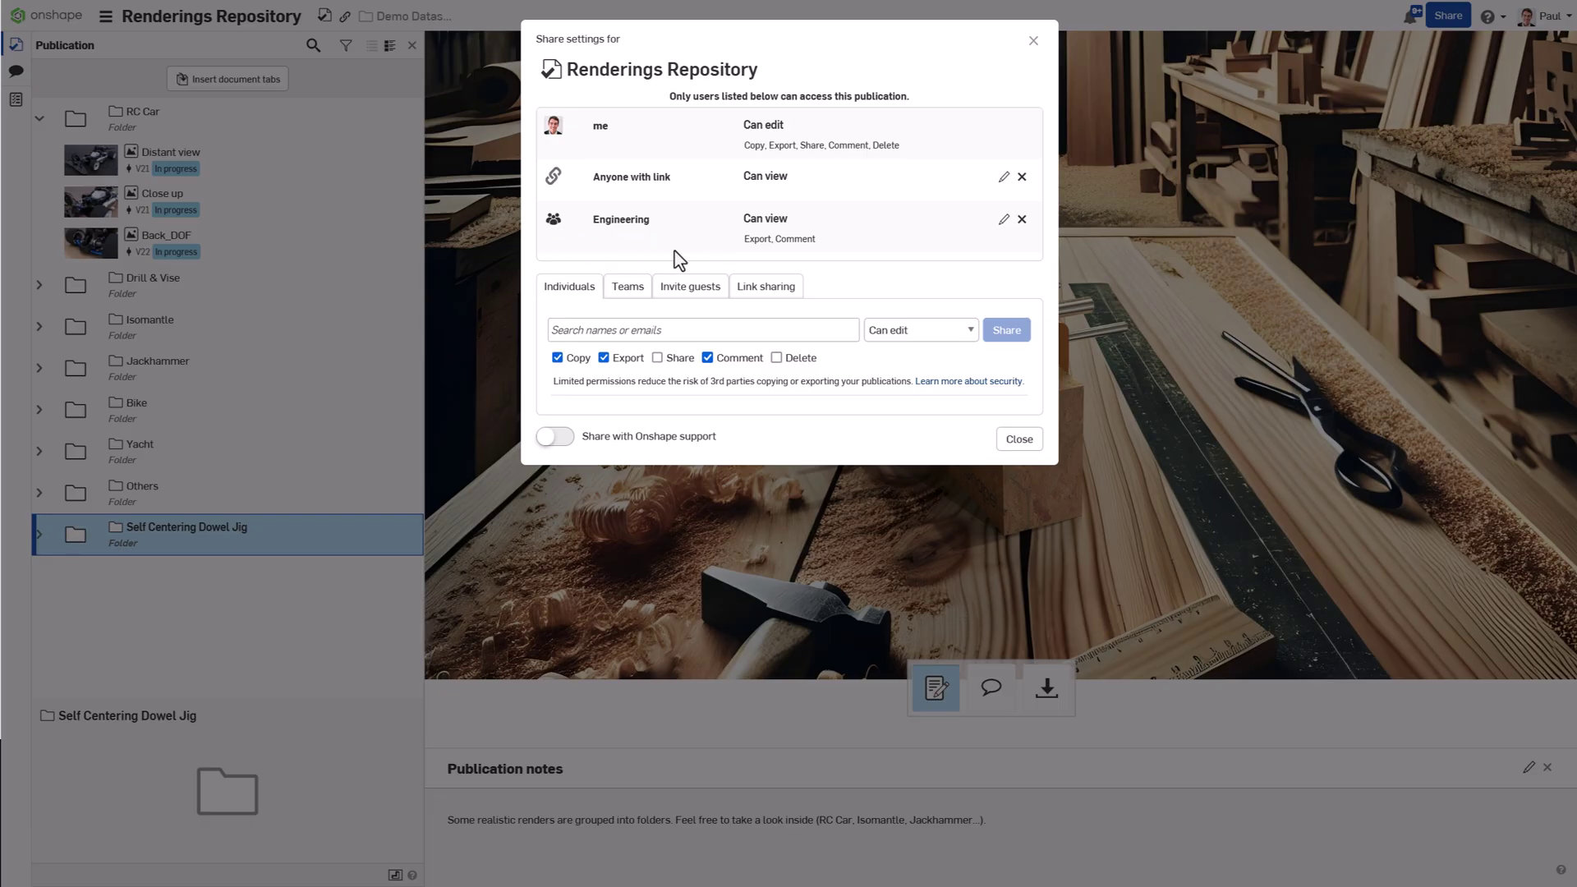
click(1020, 441)
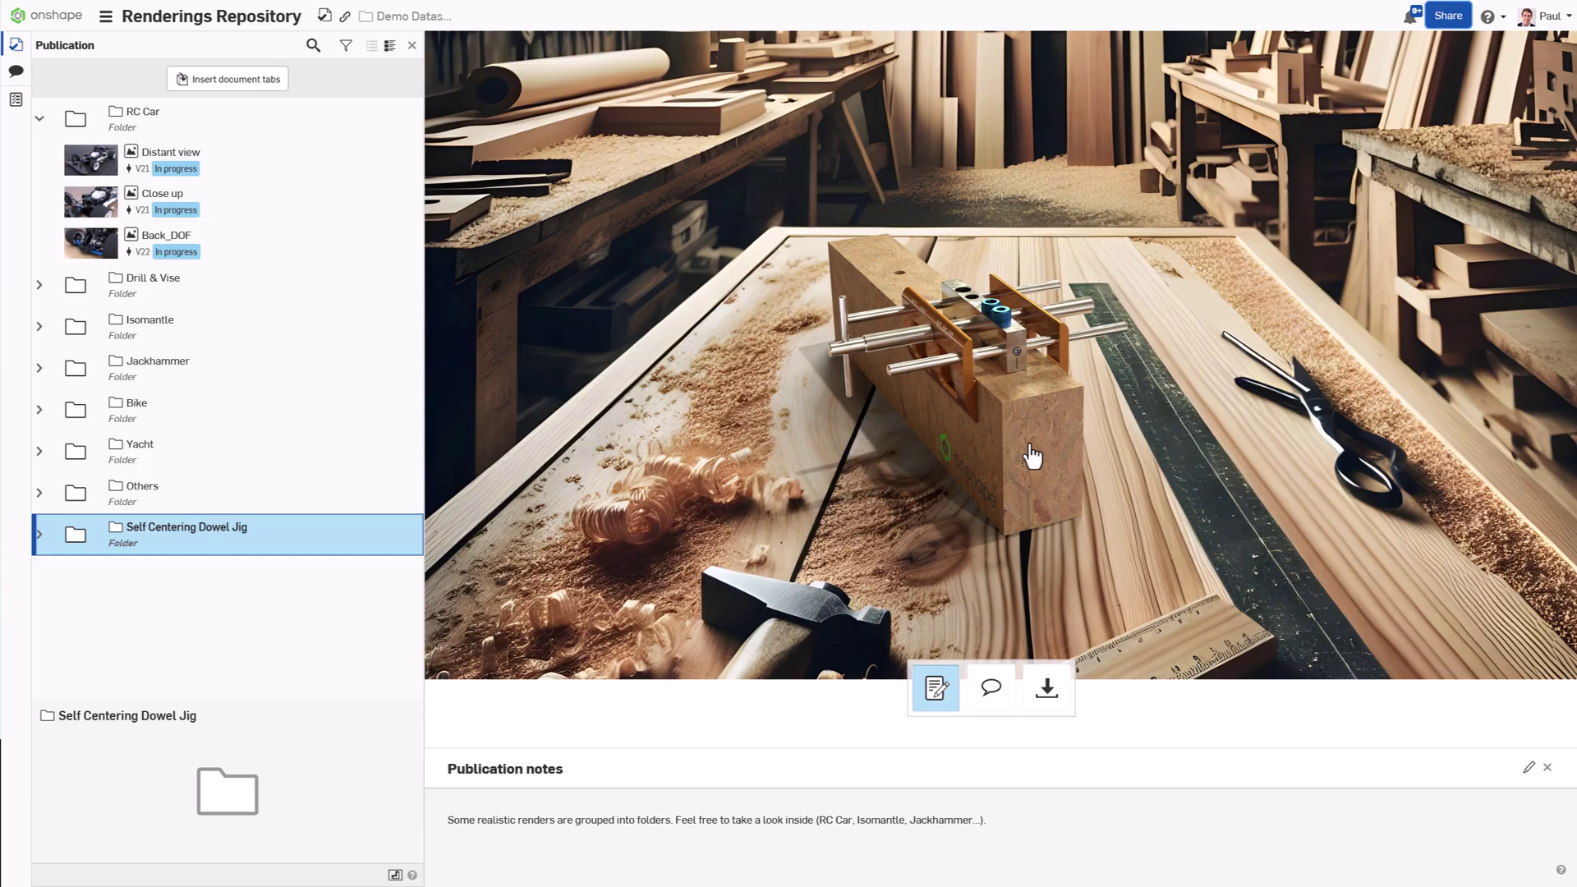
click(412, 47)
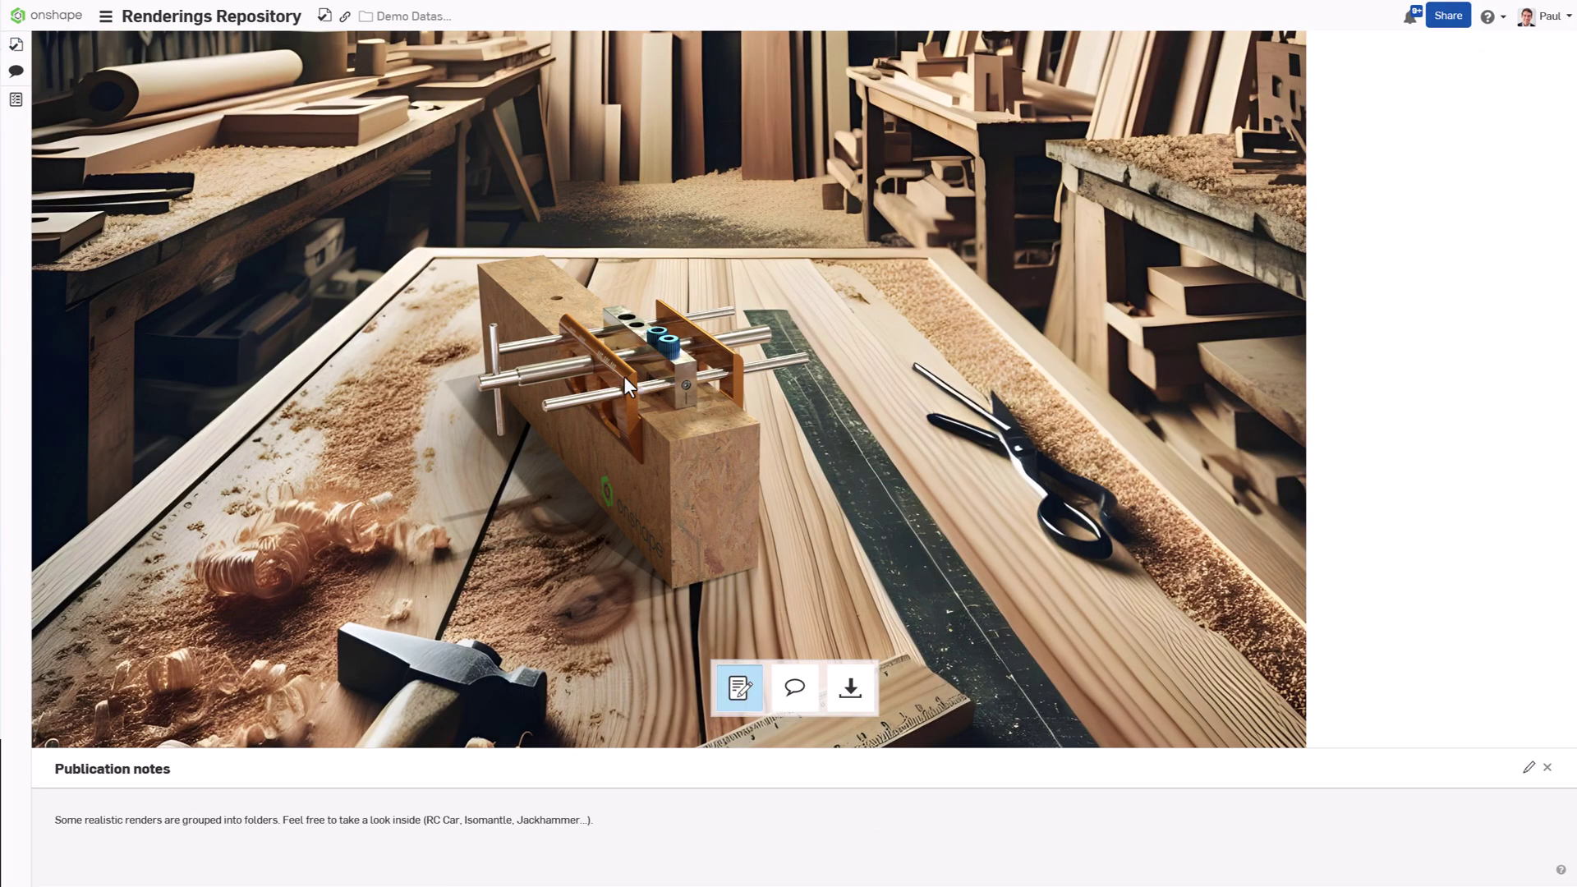